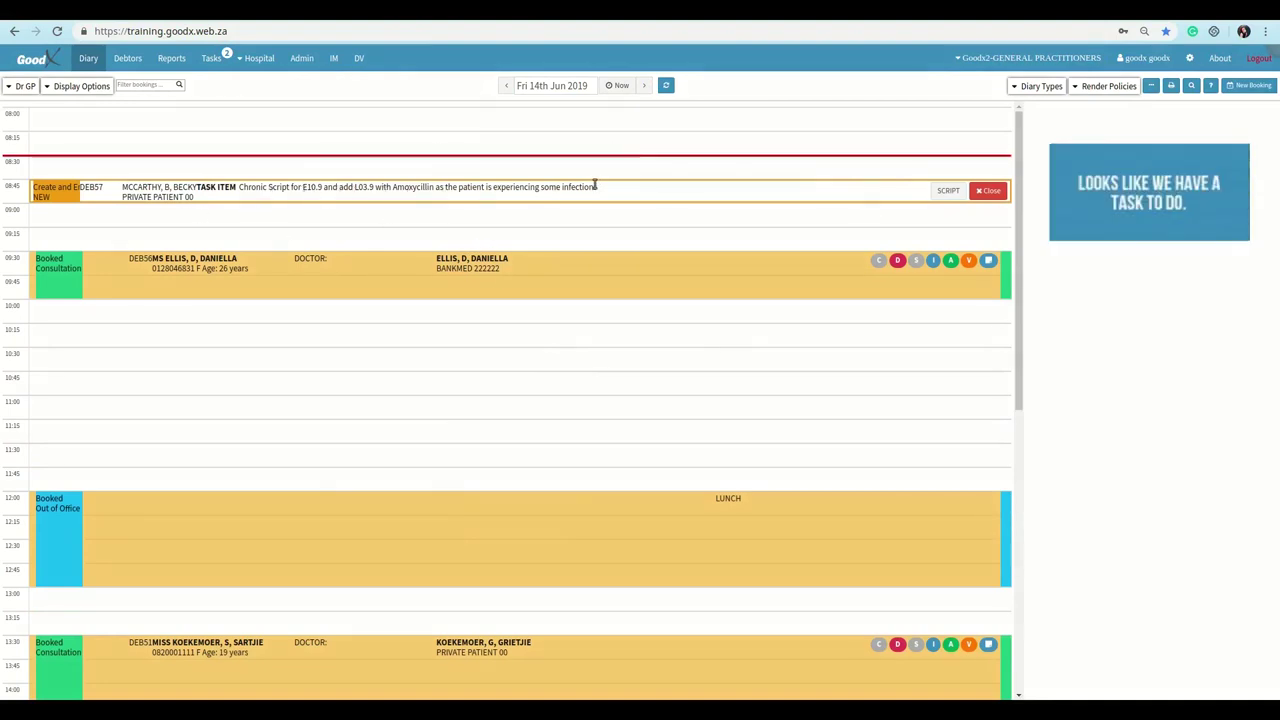
- Open the script for the 08:45 diary task and import its lines from the chronic diagnosis of insulin-dependent diabetes mellitus without complications
left_click(949, 194)
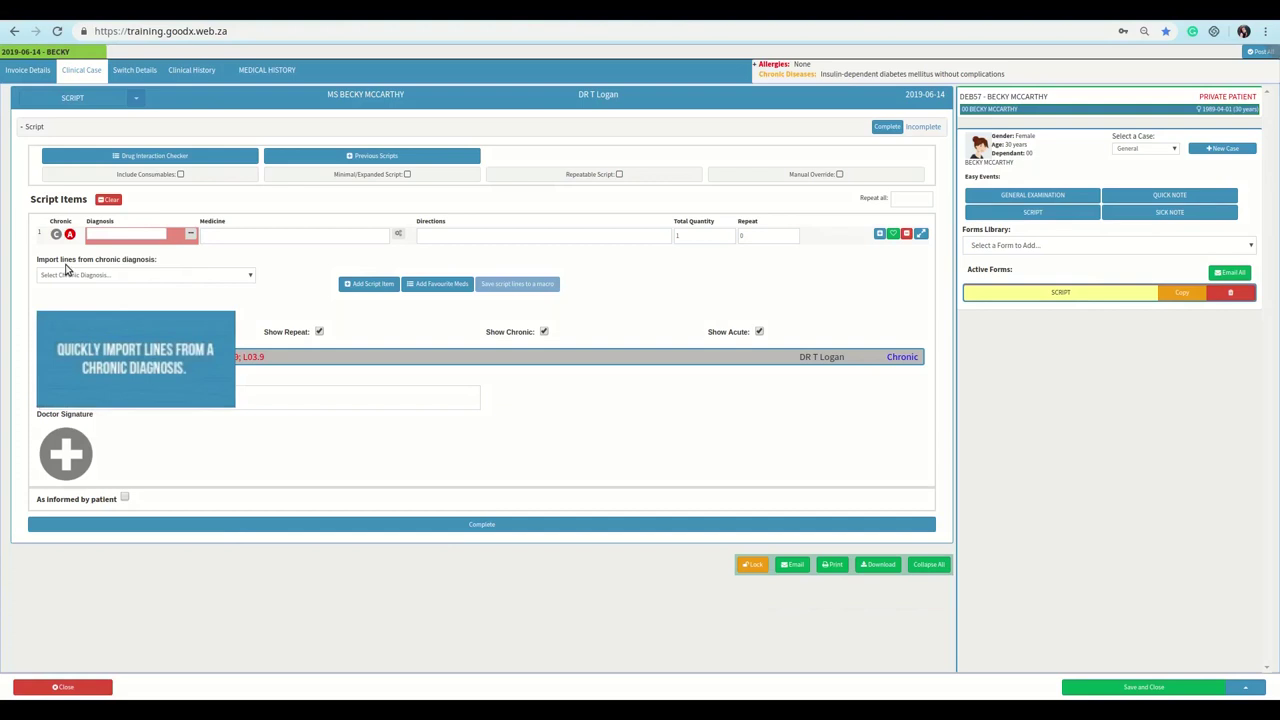
left_click(183, 275)
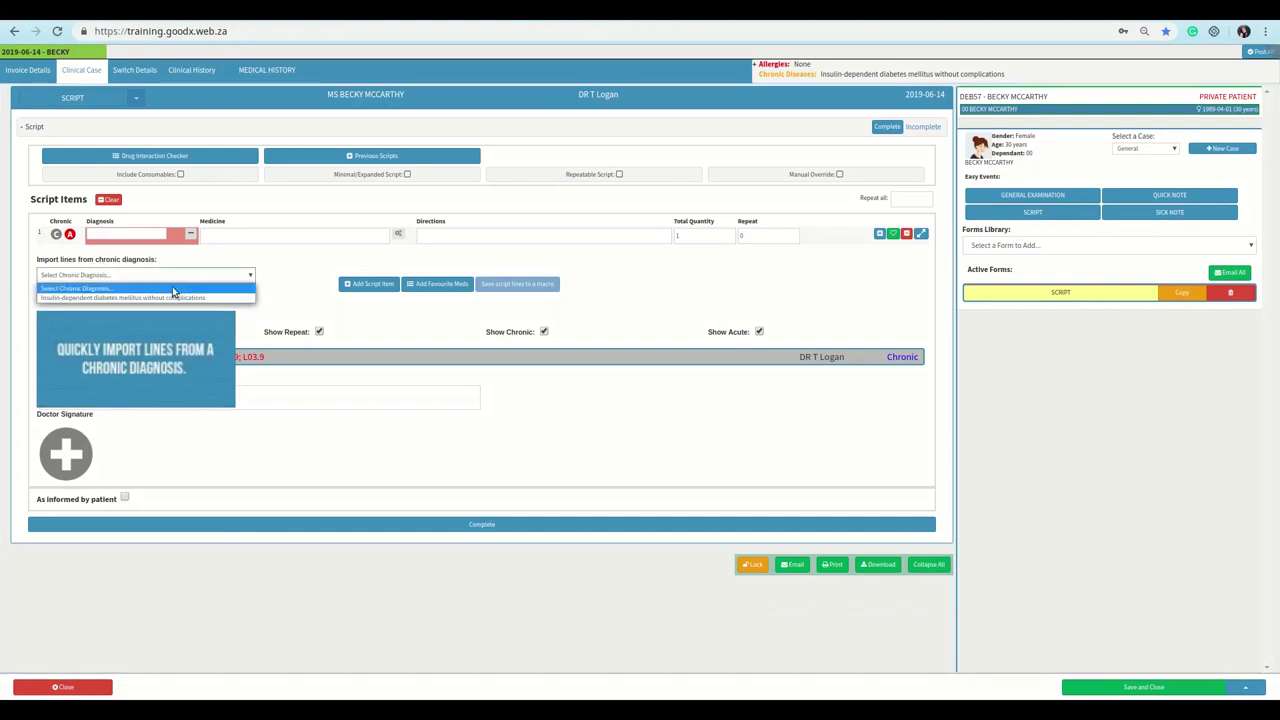
left_click(158, 299)
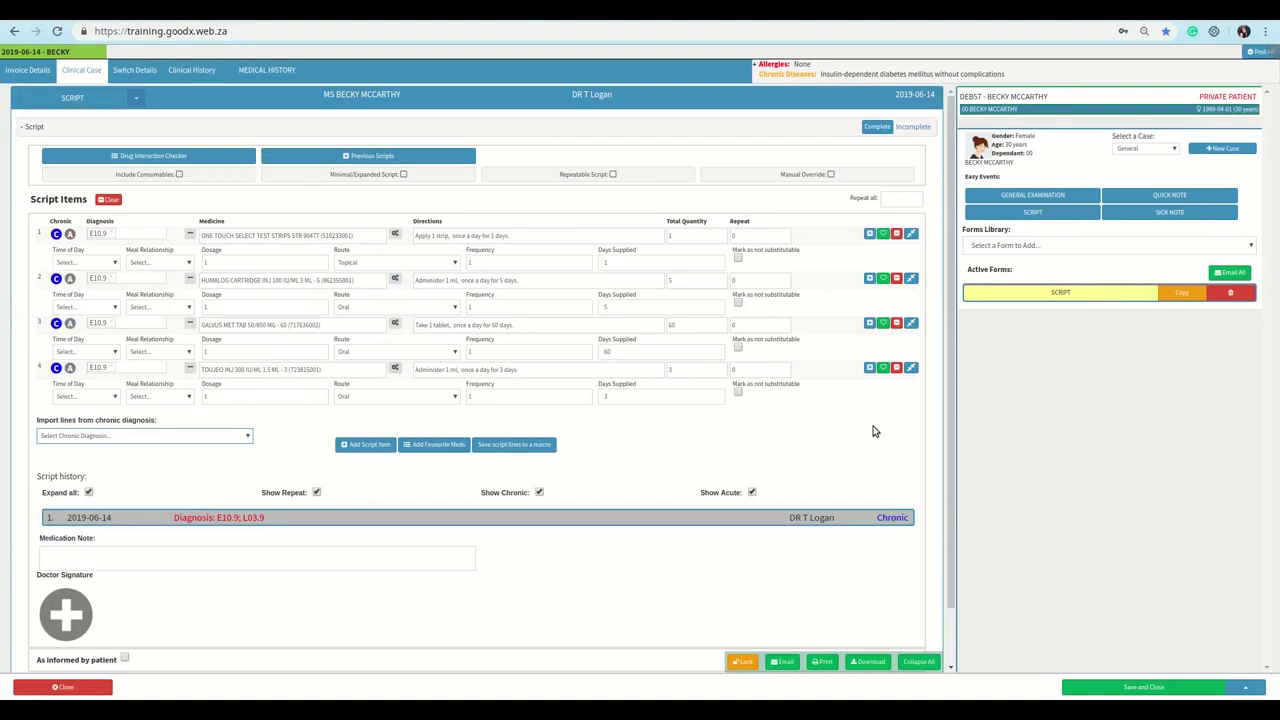
- Add a fifth script line with diagnosis L03.9 and the medicine ADCO-AMOXYCILLIN CAP 250 MG - 15
left_click(869, 367)
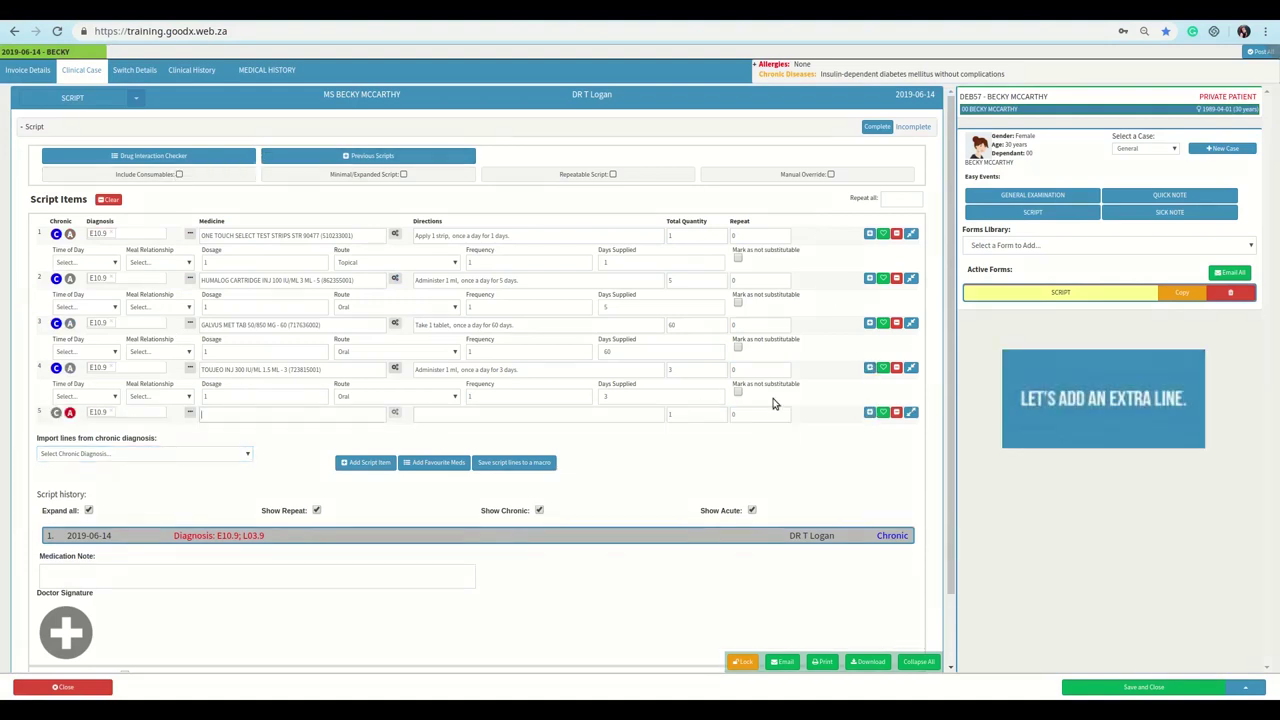
left_click(112, 412)
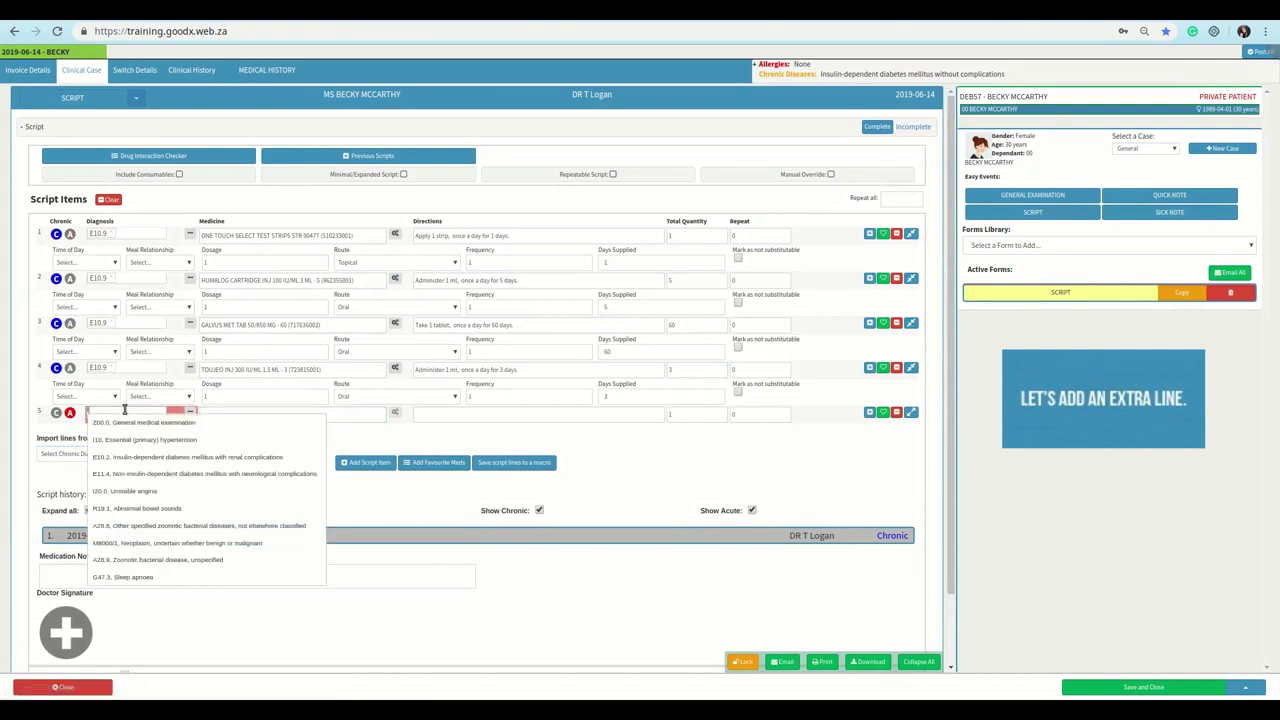
type("L03.9")
left_click(139, 424)
type("amoxyc")
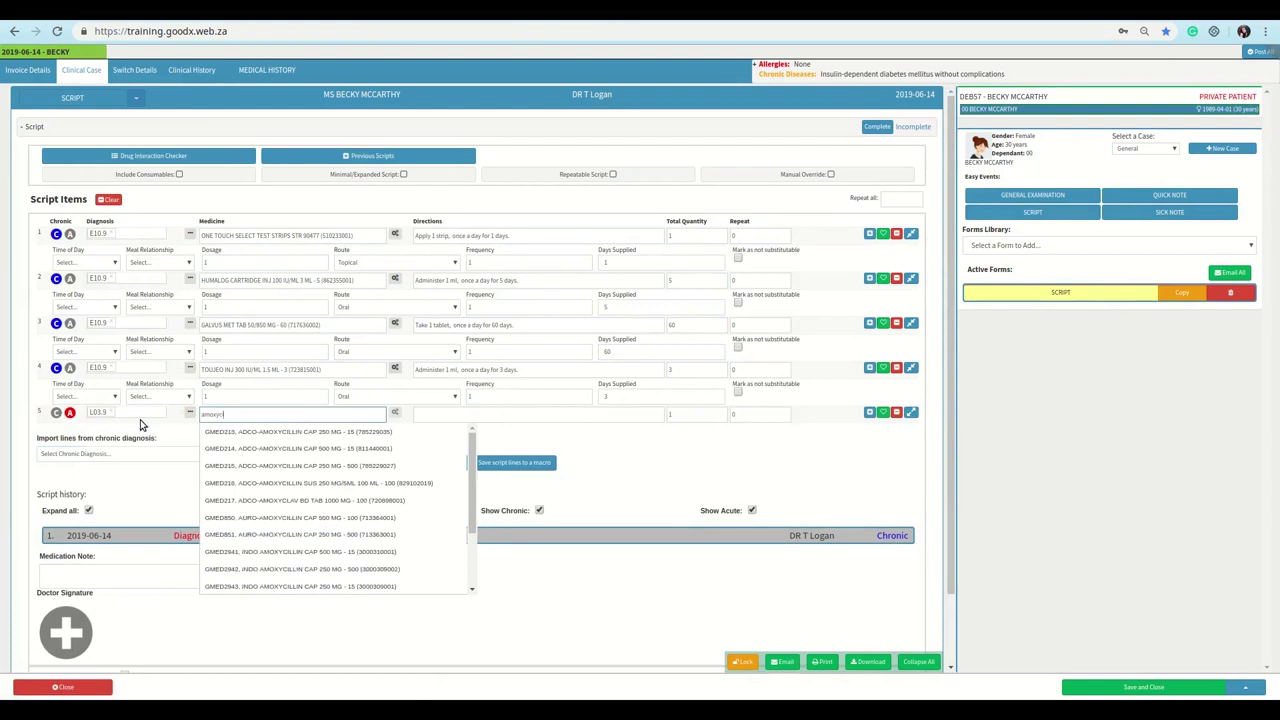
type("illin")
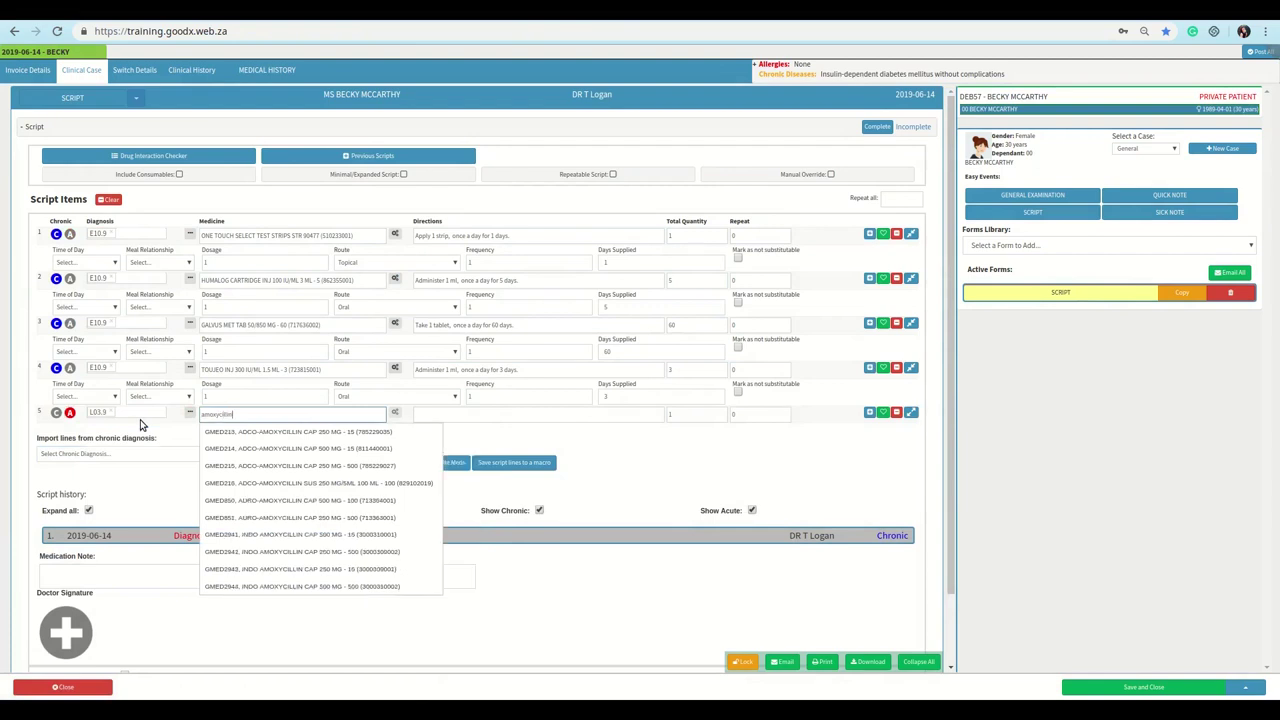
left_click(320, 432)
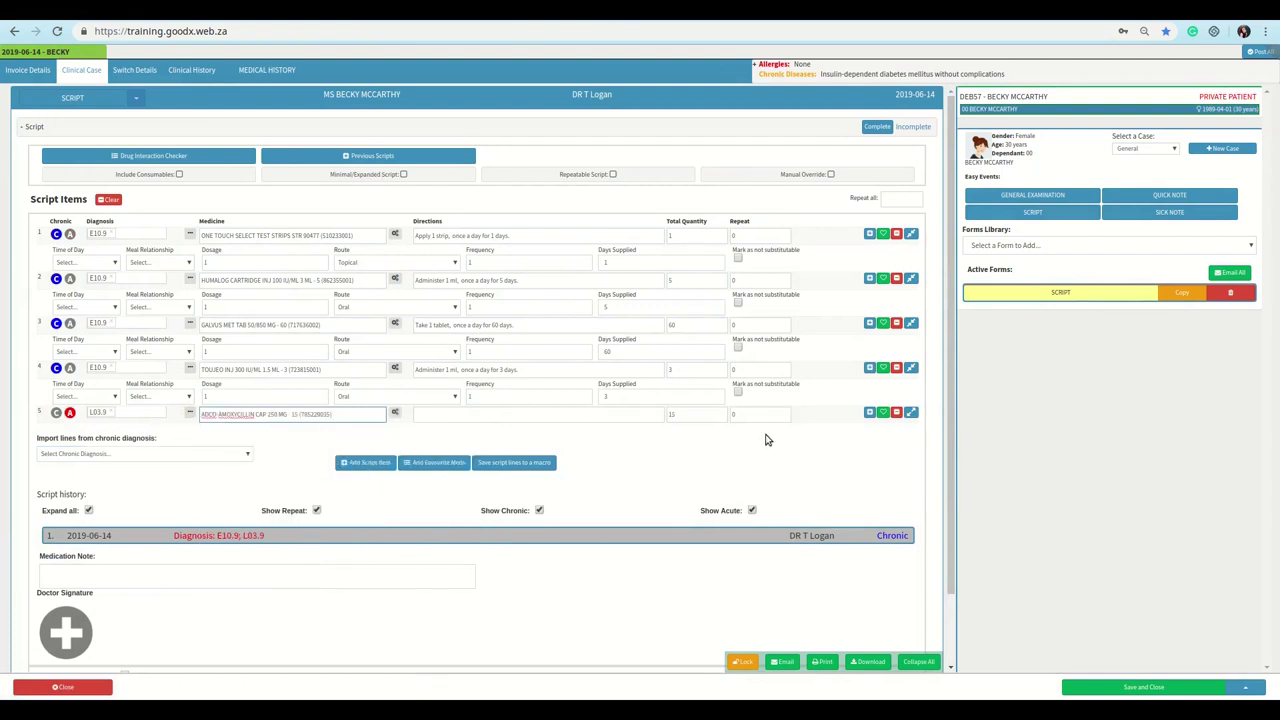
- Mark the script as complete and email it to the patient with the subject SCRIPT and a short message about the attachment
left_click(878, 127)
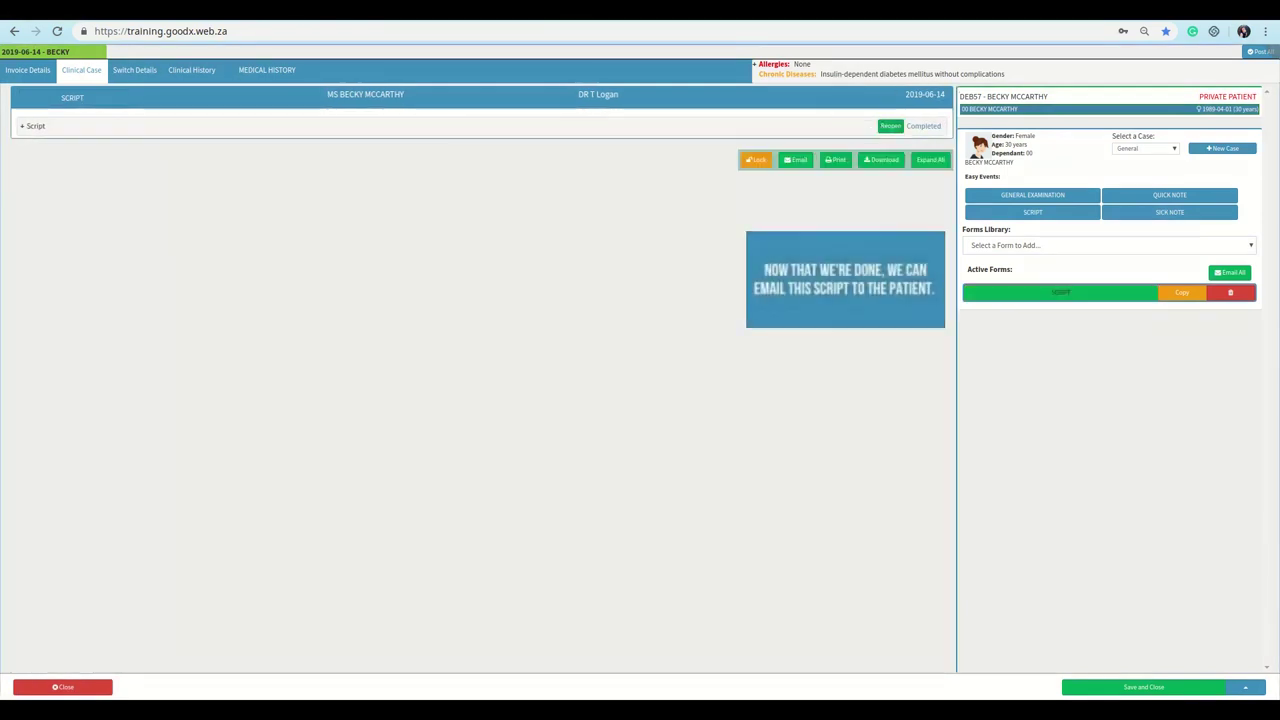
left_click(796, 166)
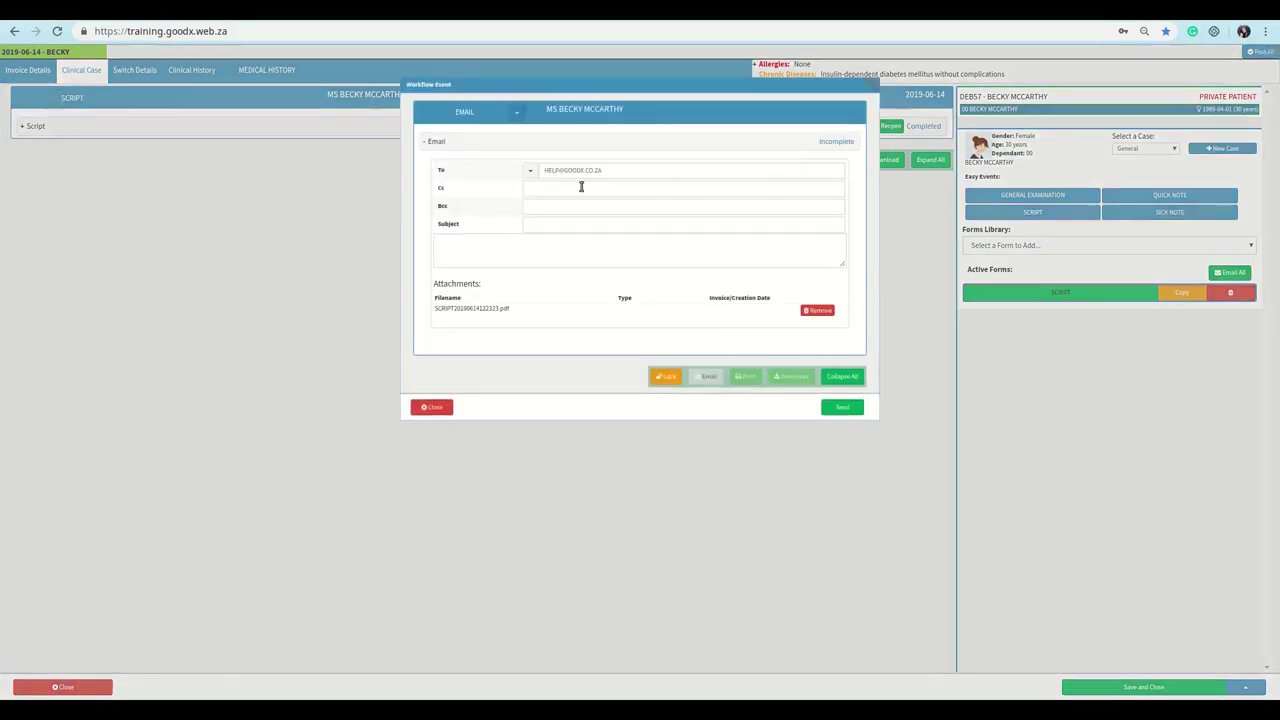
left_click(549, 223)
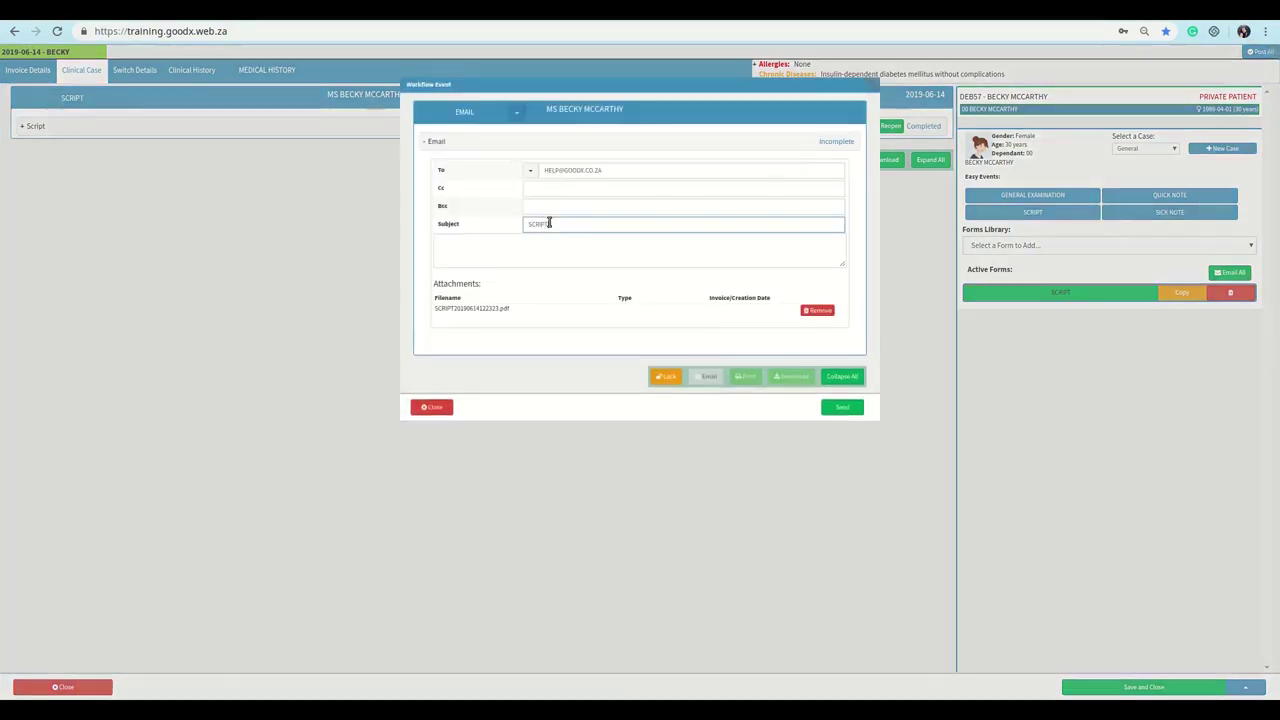
left_click(531, 251)
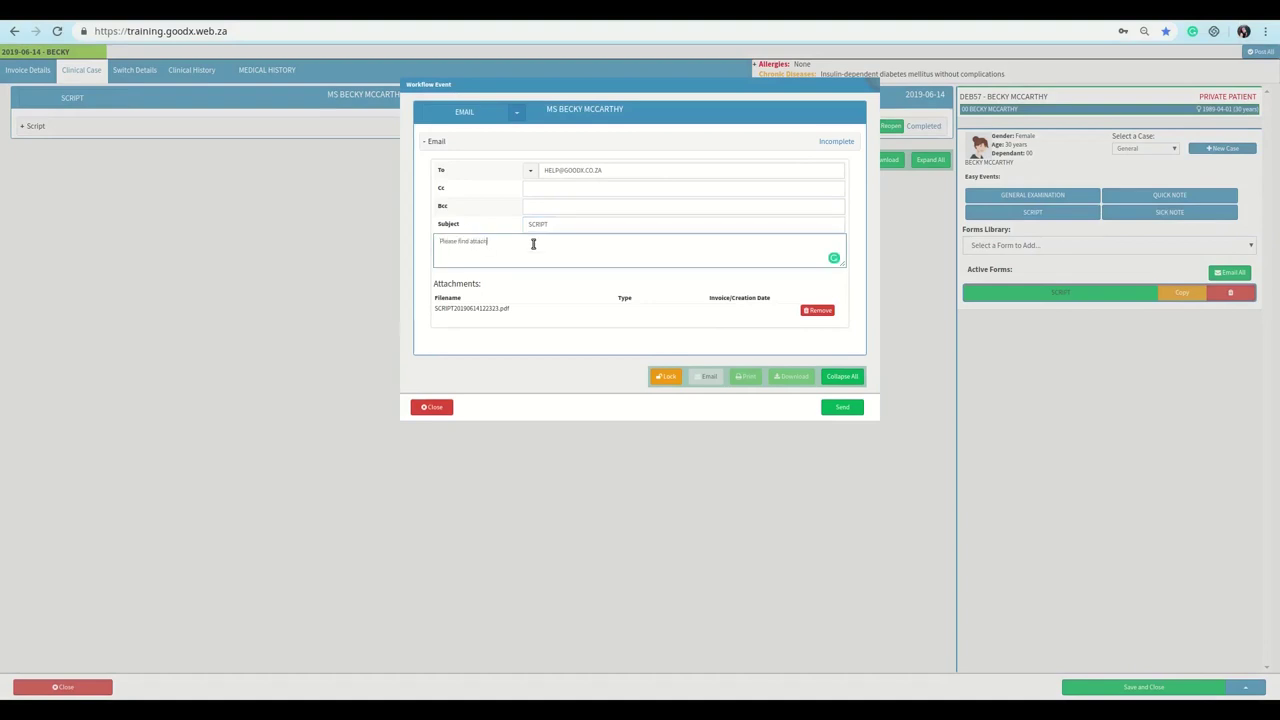
left_click(838, 408)
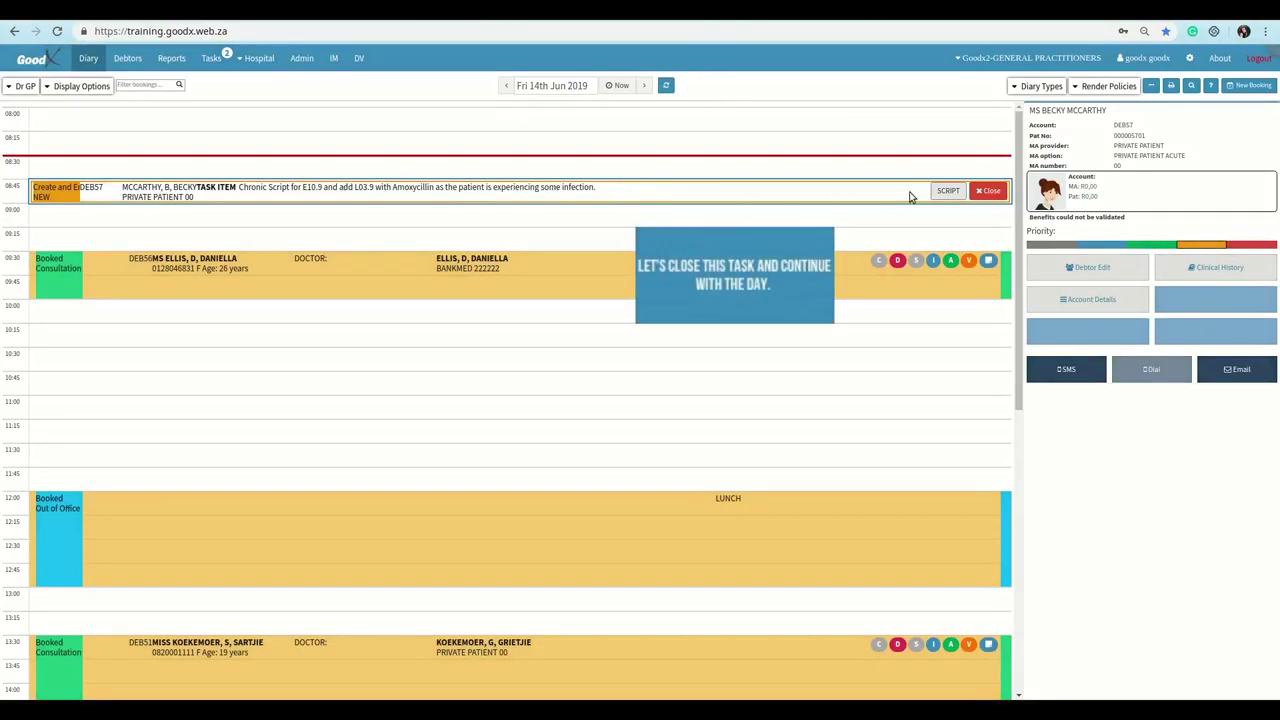
- Close the 08:45 script task and advance the 09:30 consultation booking's status to Arrived
left_click(988, 192)
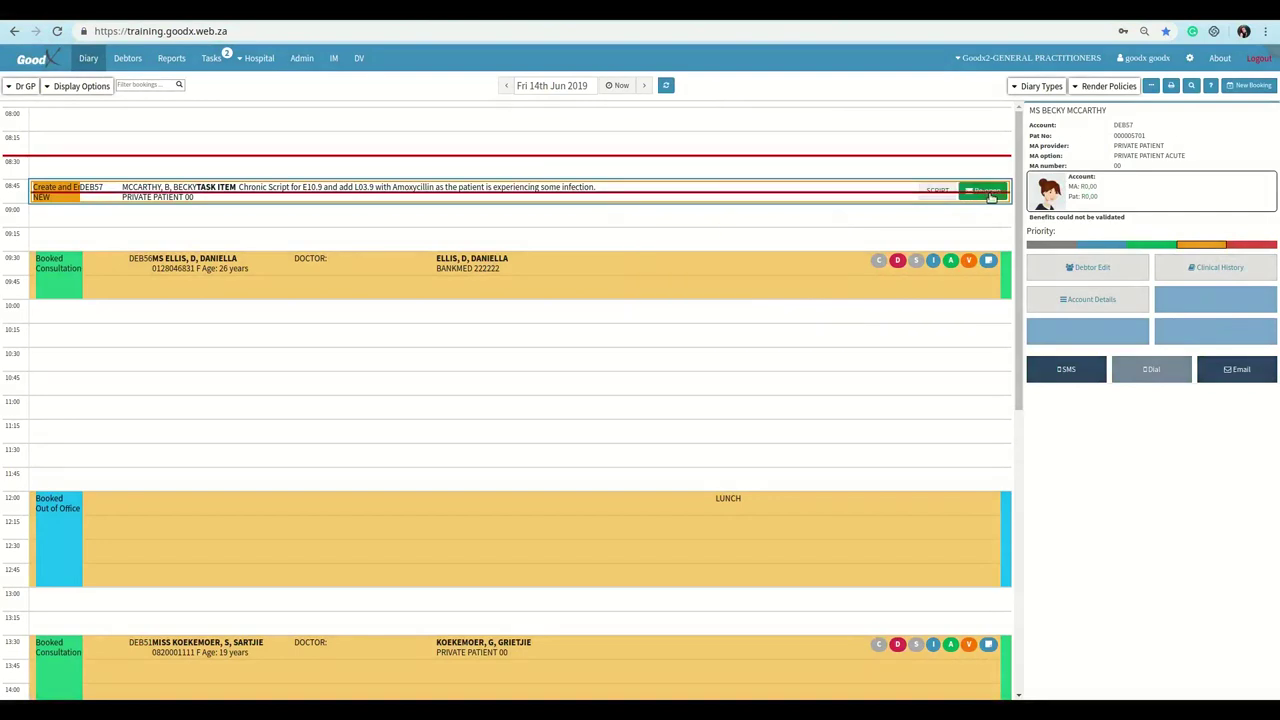
scroll(1000, 238, "down", 1)
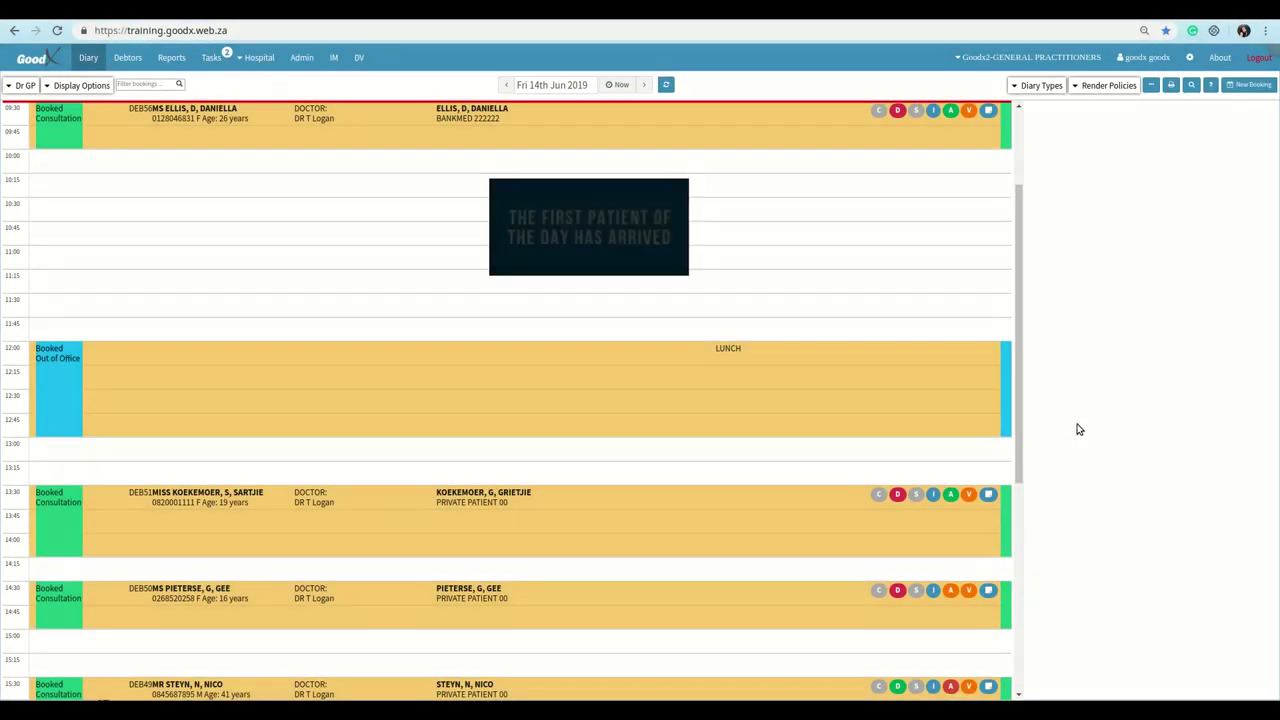
left_click(715, 143)
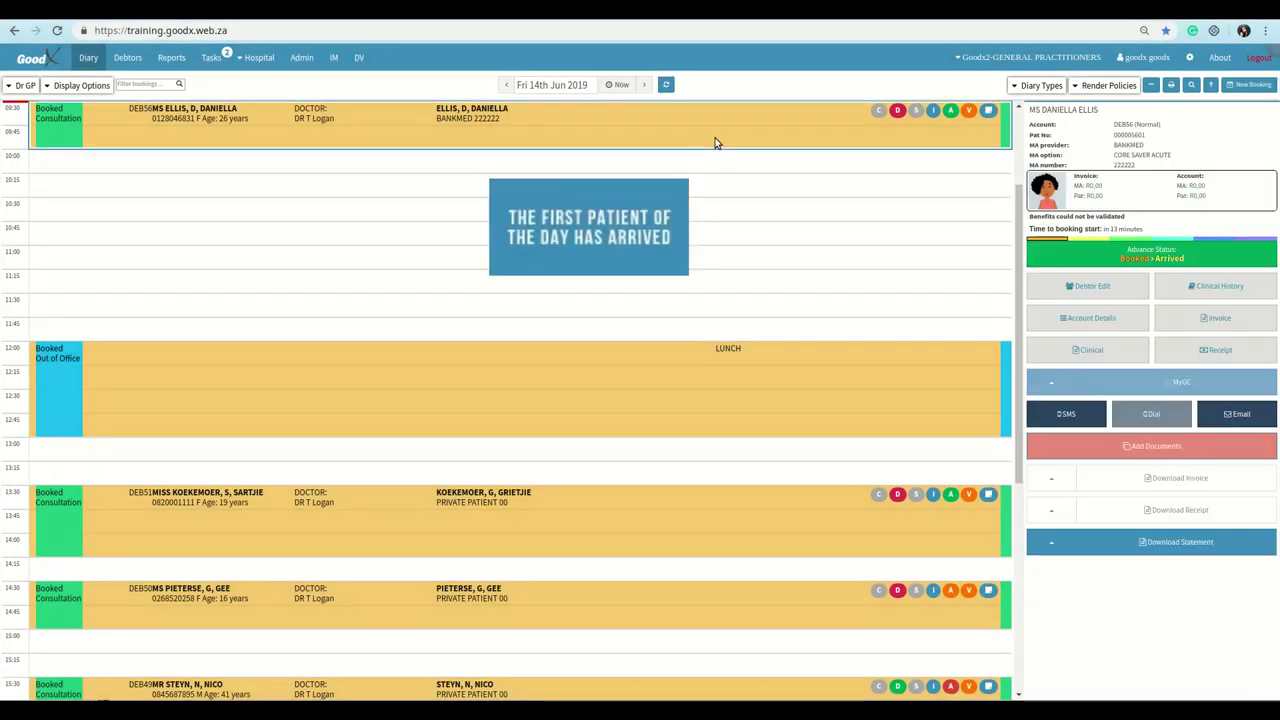
left_click(1204, 259)
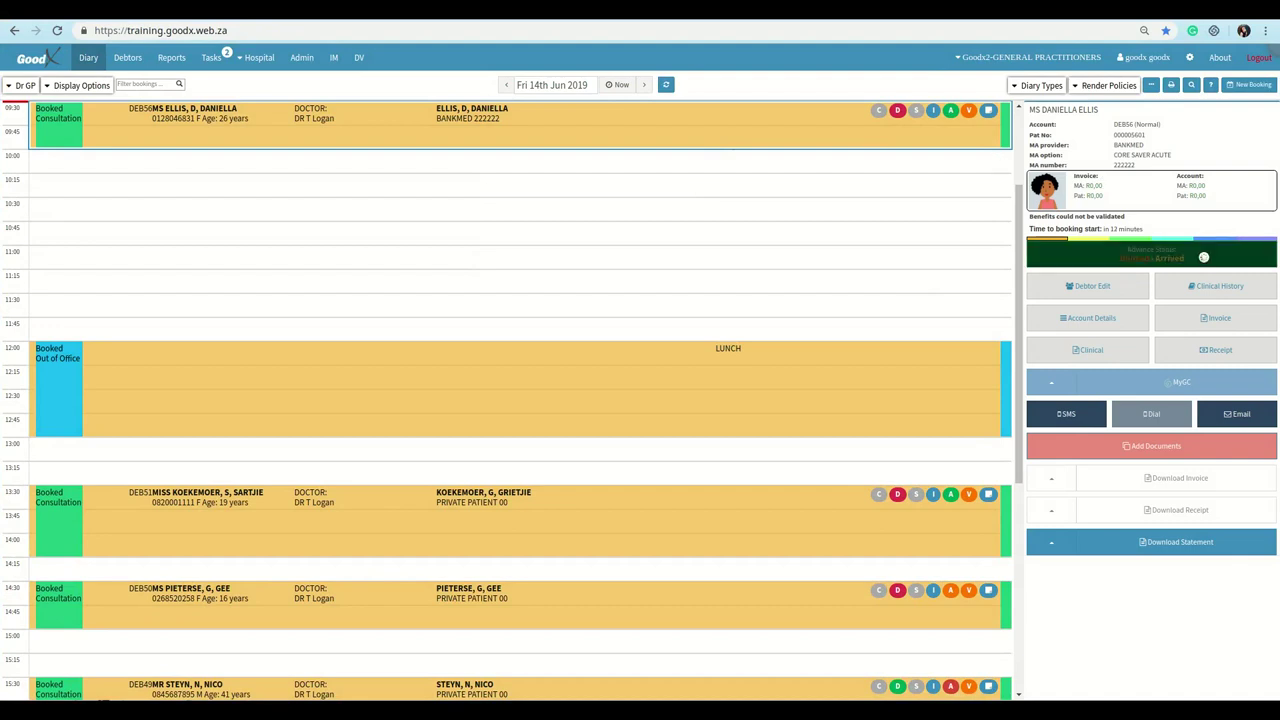
- Review the arrived patient's medical history, checking the chronic asthma diagnosis with its default medicine and the recorded allergies
left_click(1219, 288)
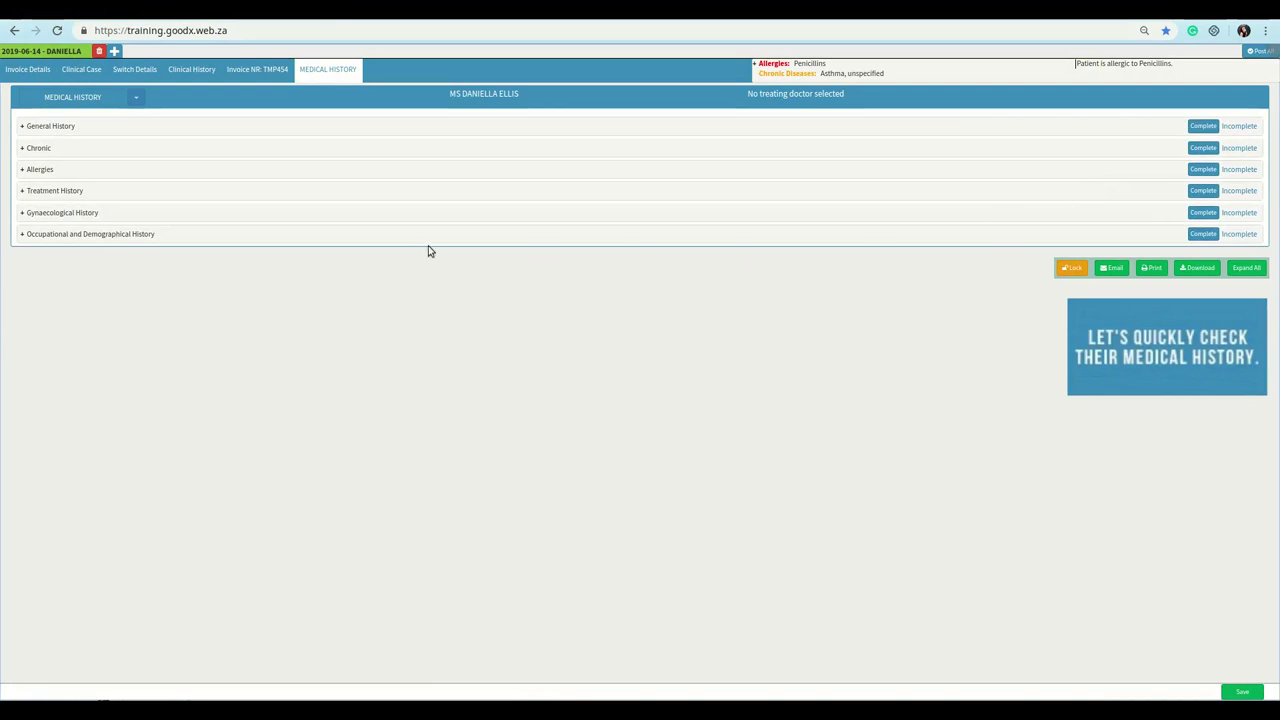
left_click(171, 151)
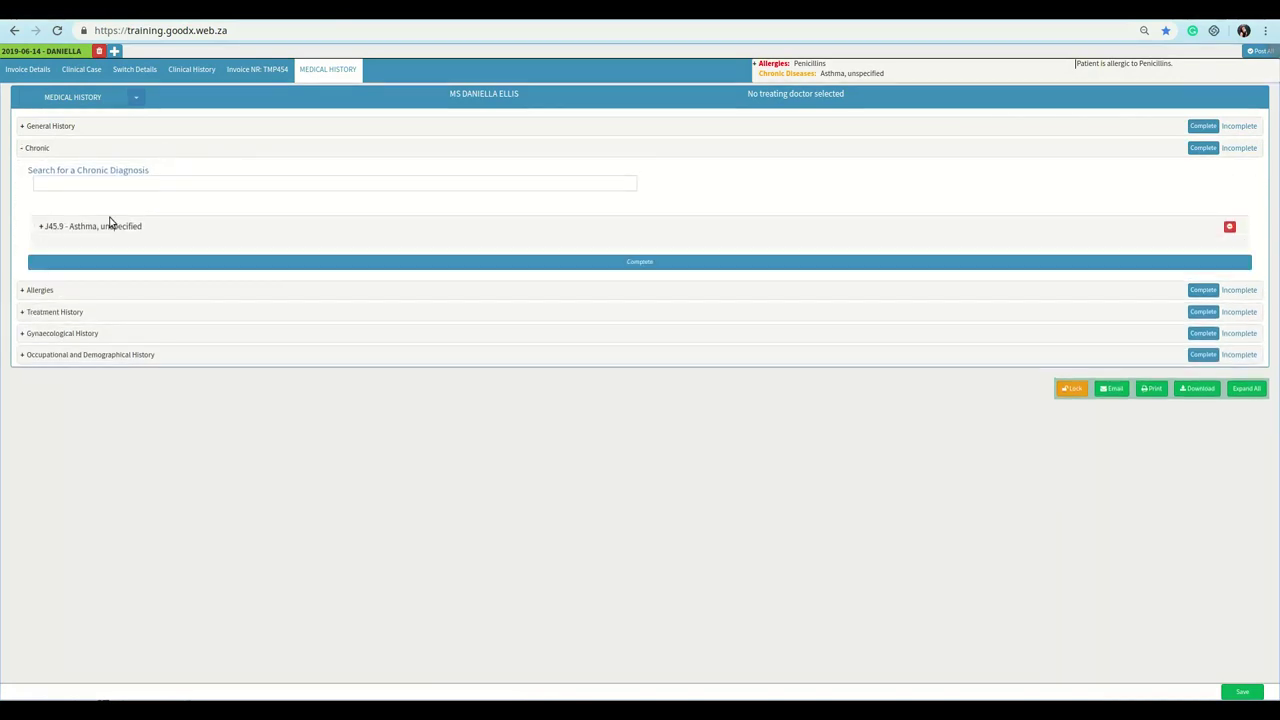
left_click(165, 240)
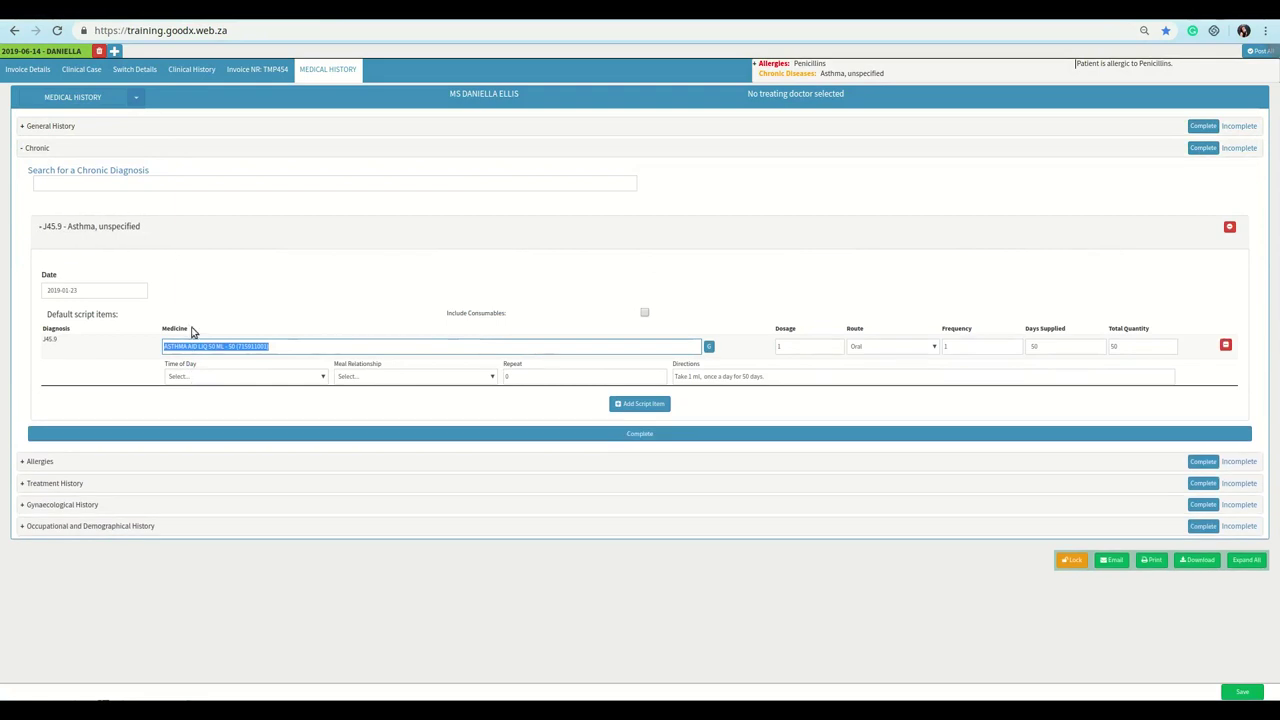
left_click(183, 240)
left_click(171, 149)
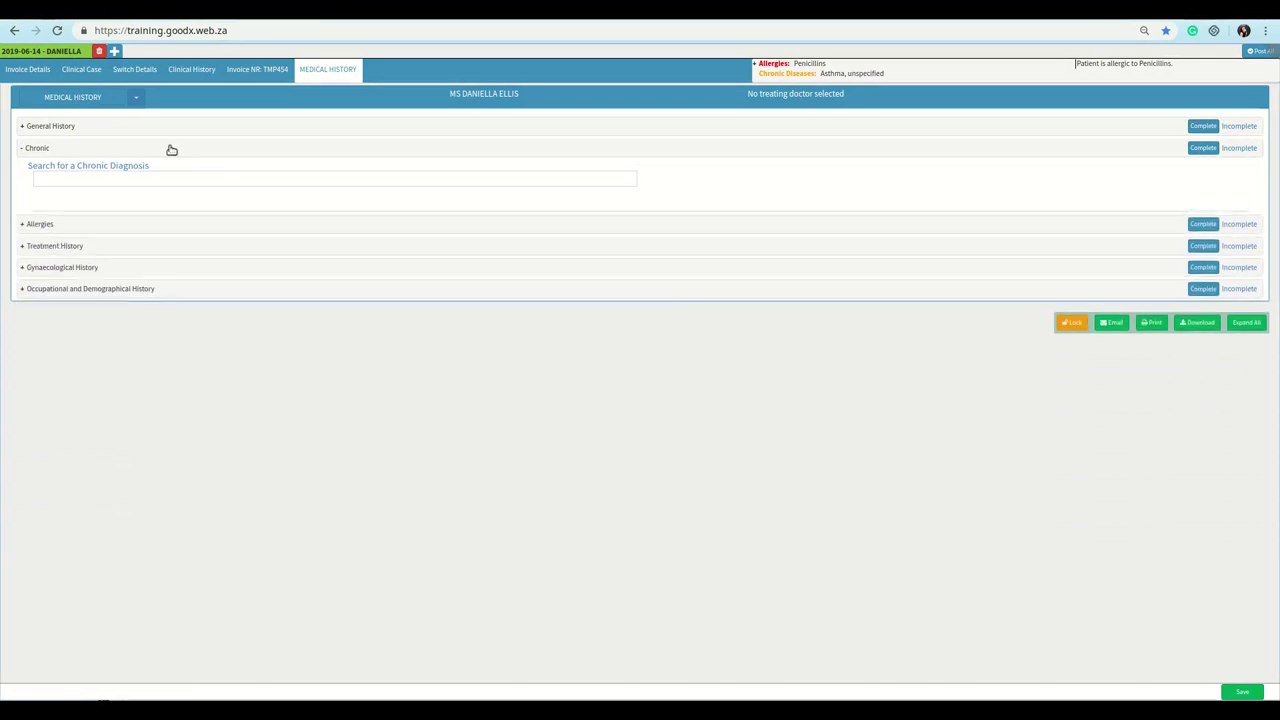
left_click(174, 172)
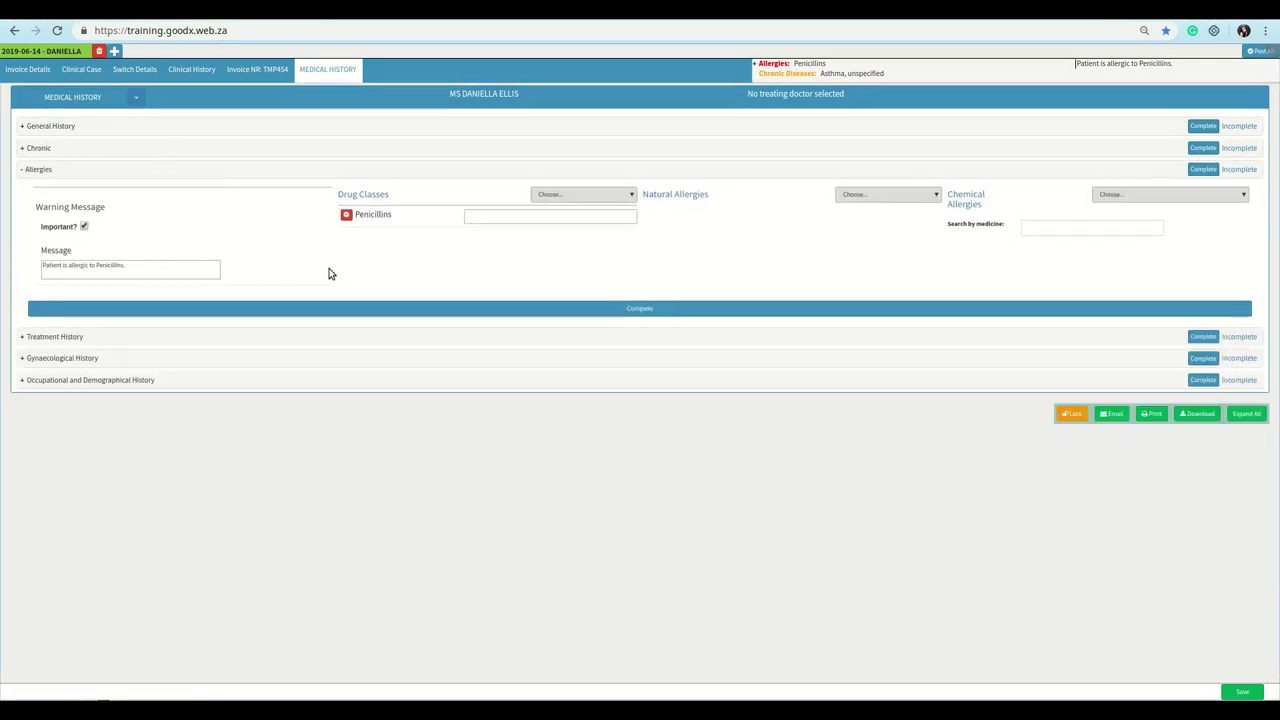
left_click(259, 171)
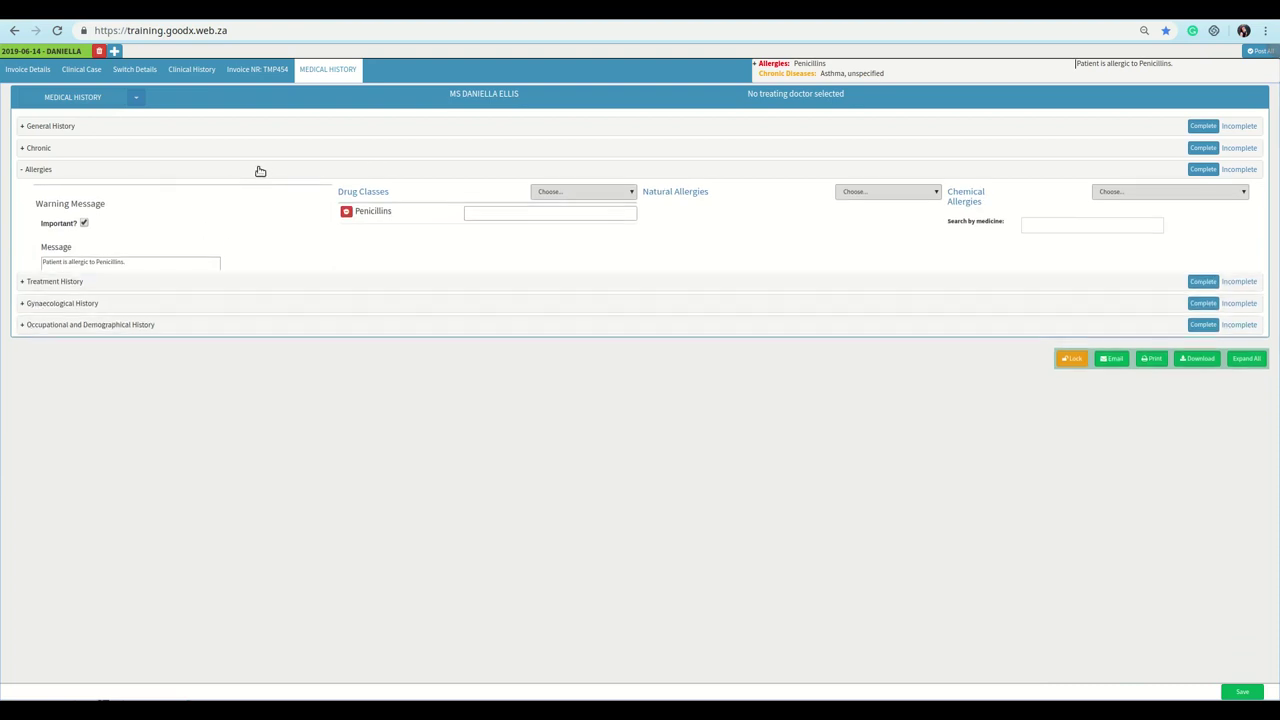
- Review the general examination of 2019-06-10 in full and the second listed script in the patient's clinical history, and return to the diary
left_click(199, 79)
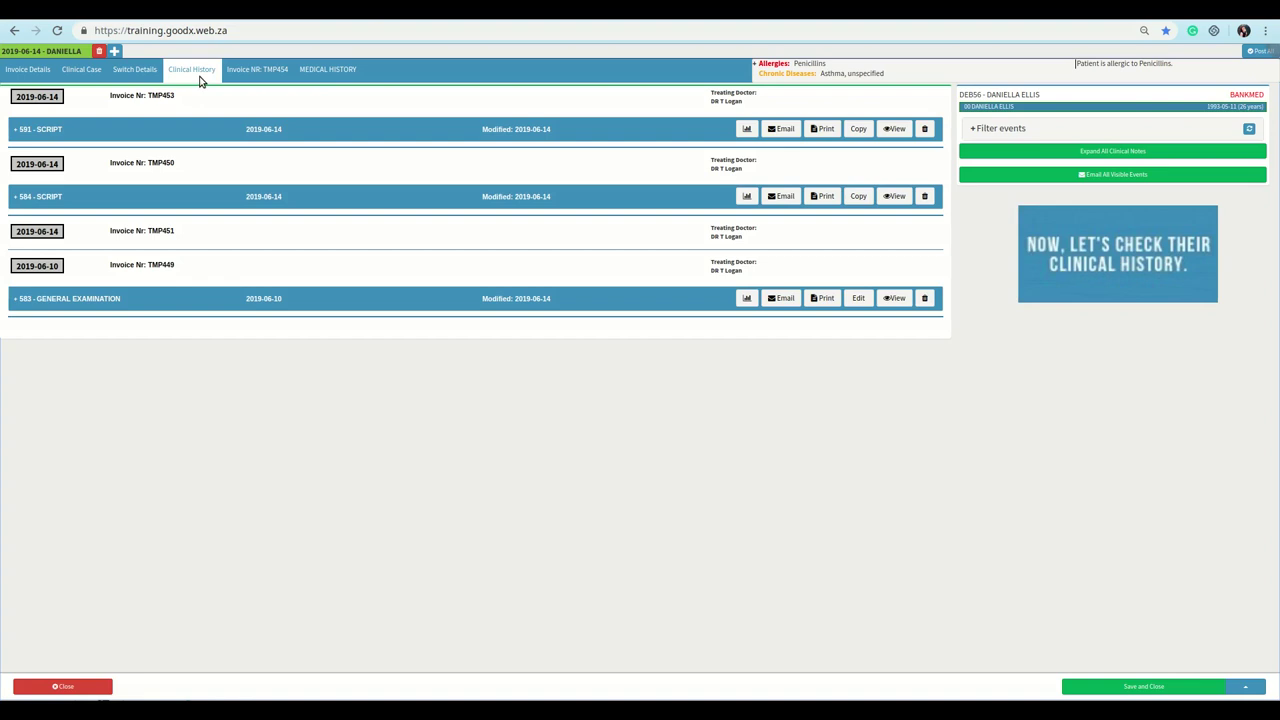
left_click(348, 305)
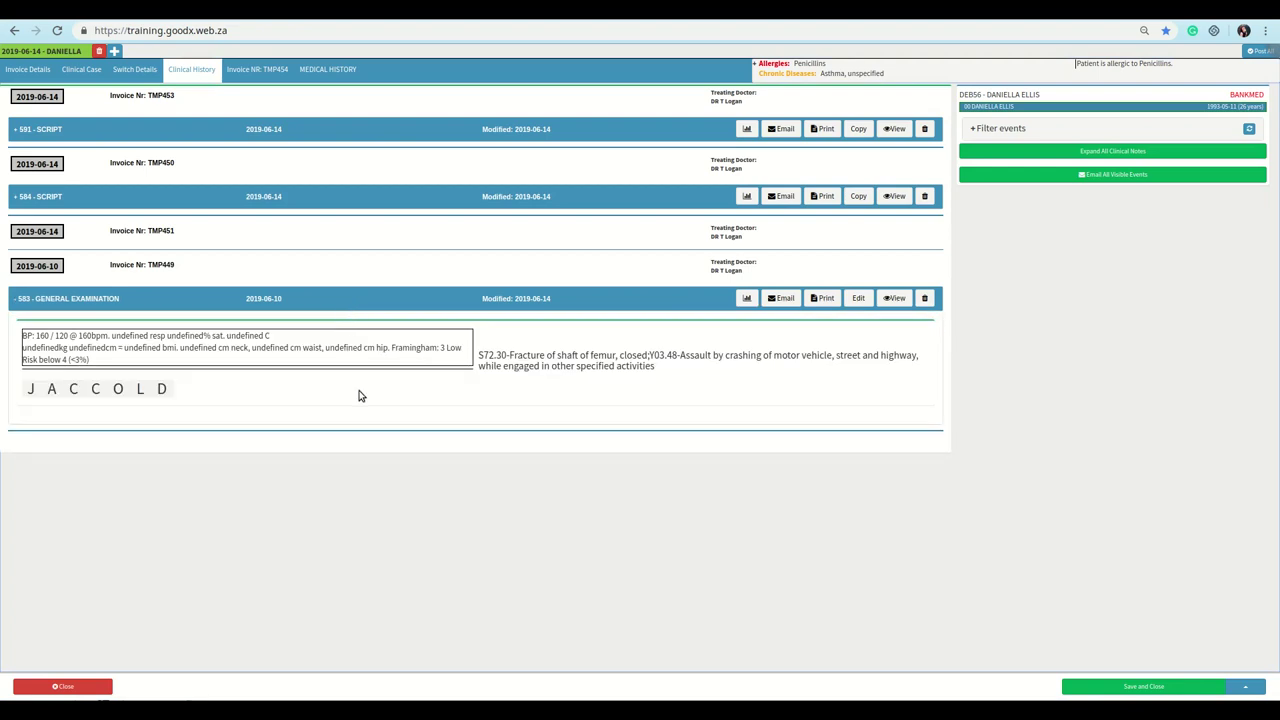
left_click(893, 298)
scroll(640, 243, "down", 5)
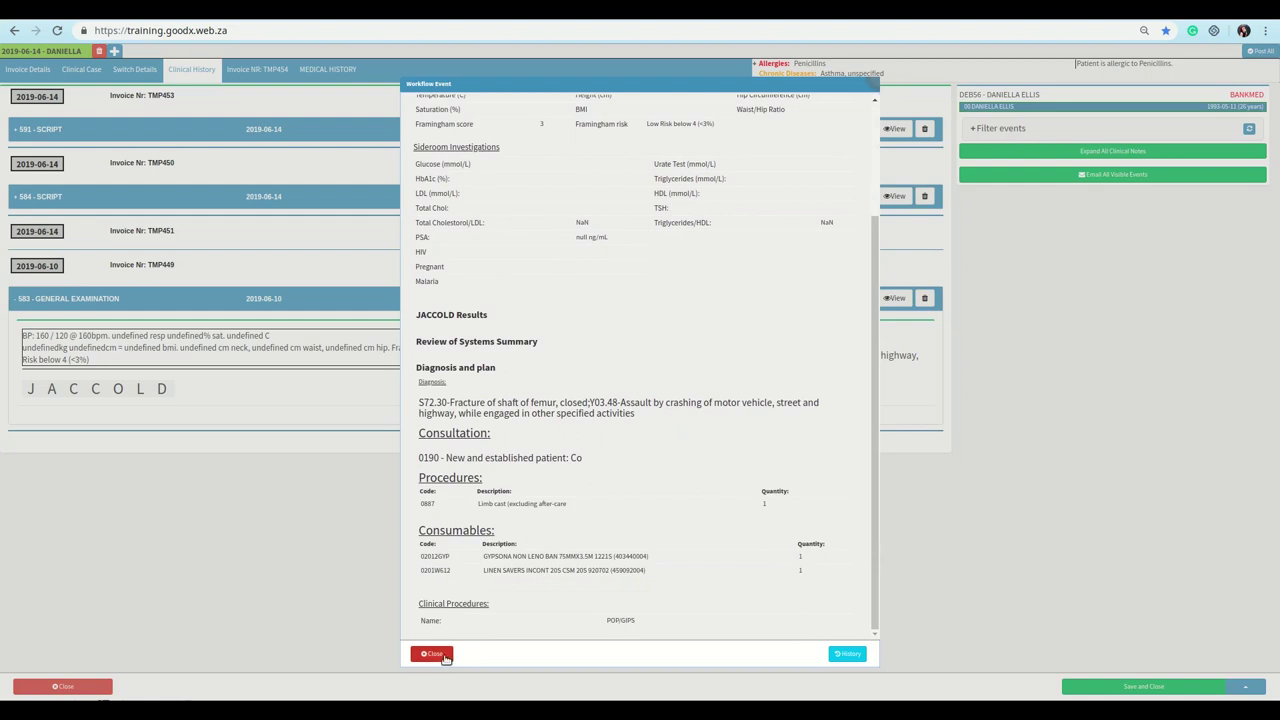
left_click(433, 654)
left_click(360, 302)
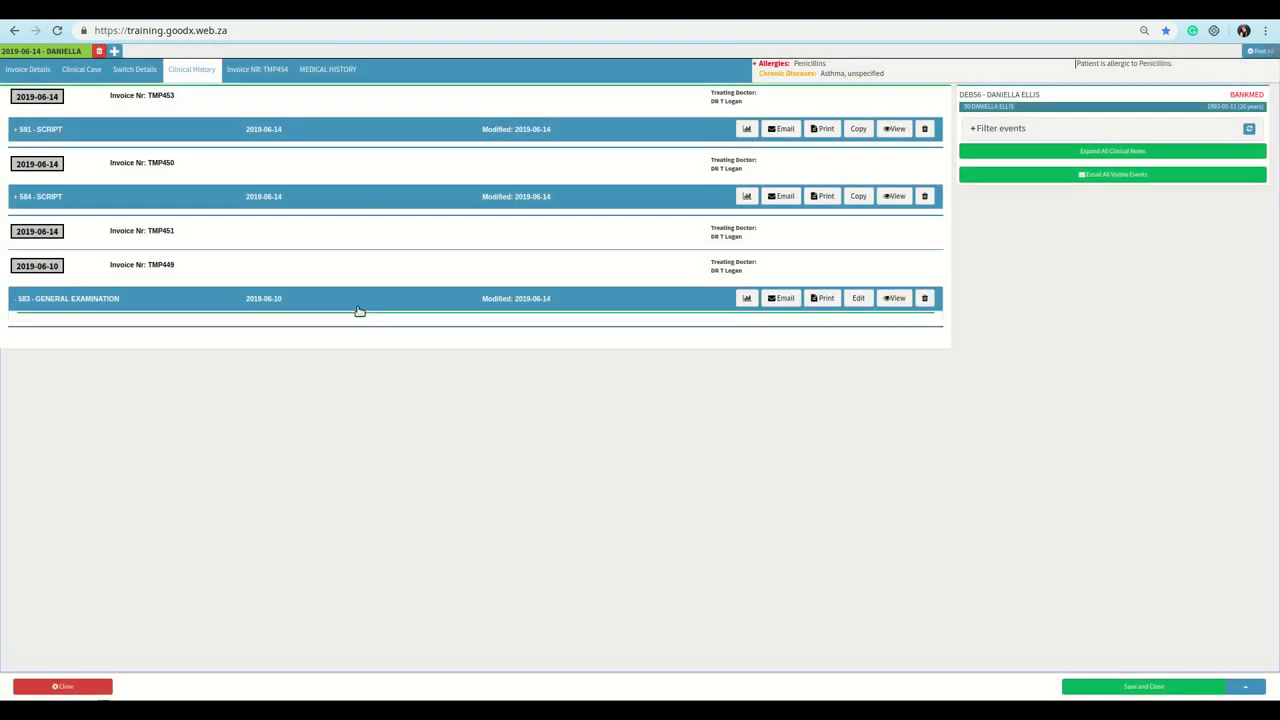
left_click(346, 199)
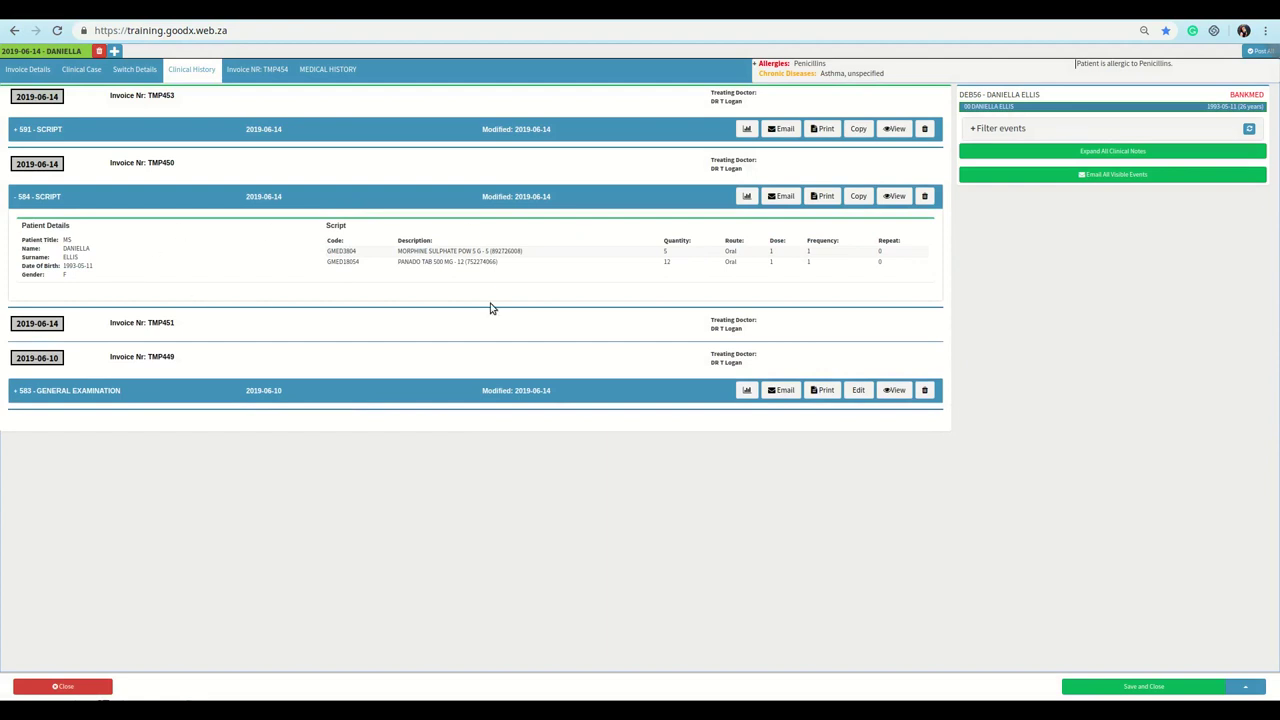
left_click(423, 199)
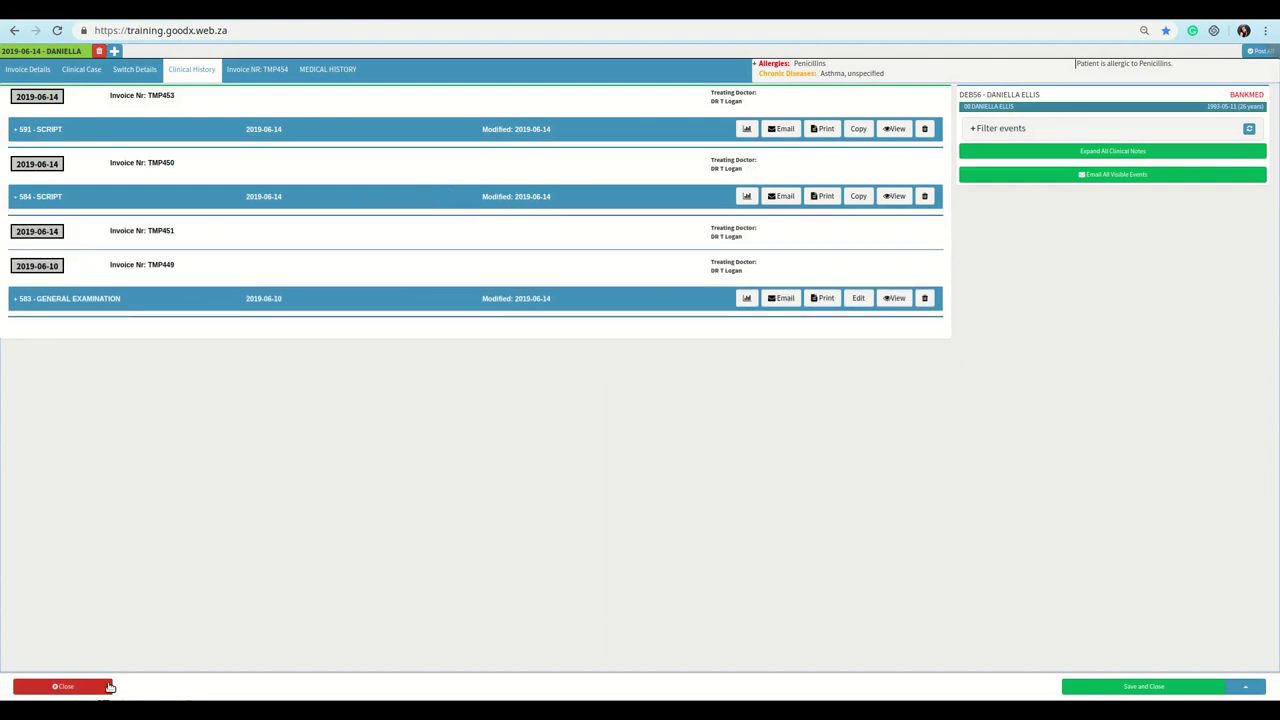
left_click(108, 686)
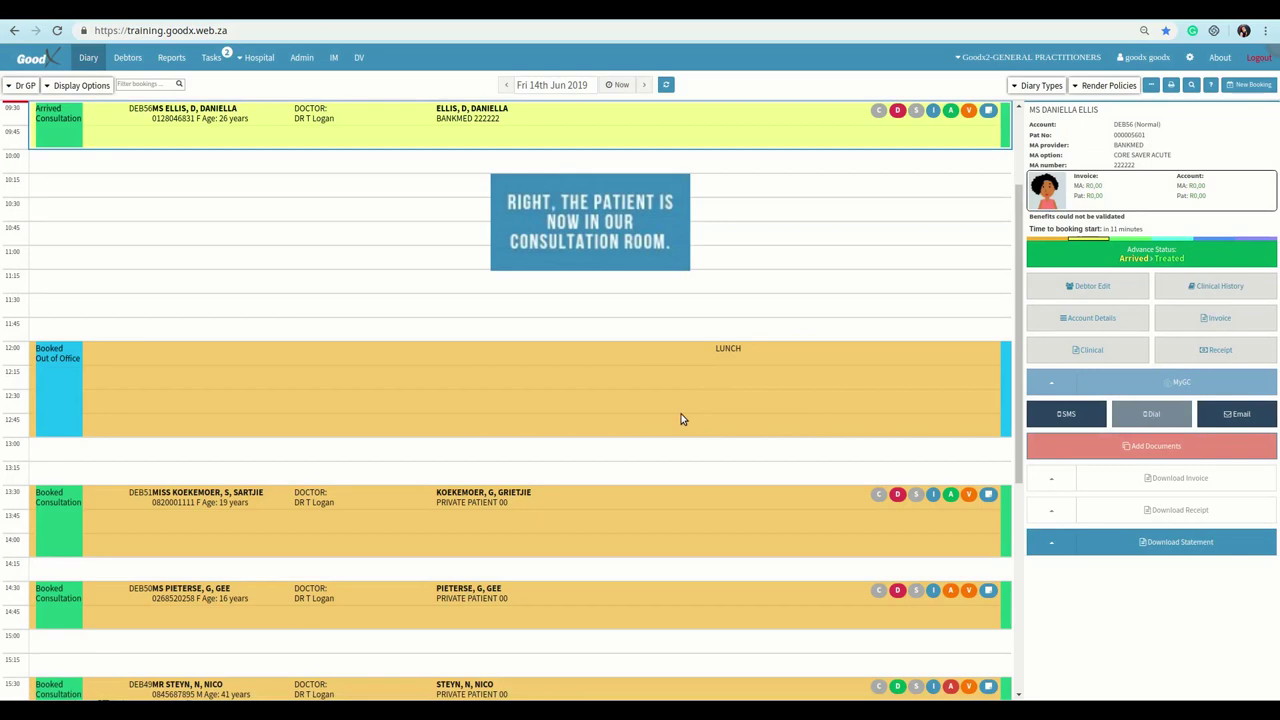
- Open the arrived patient's clinical case, acknowledge the allergy warning and add a General Examination form
left_click(1112, 350)
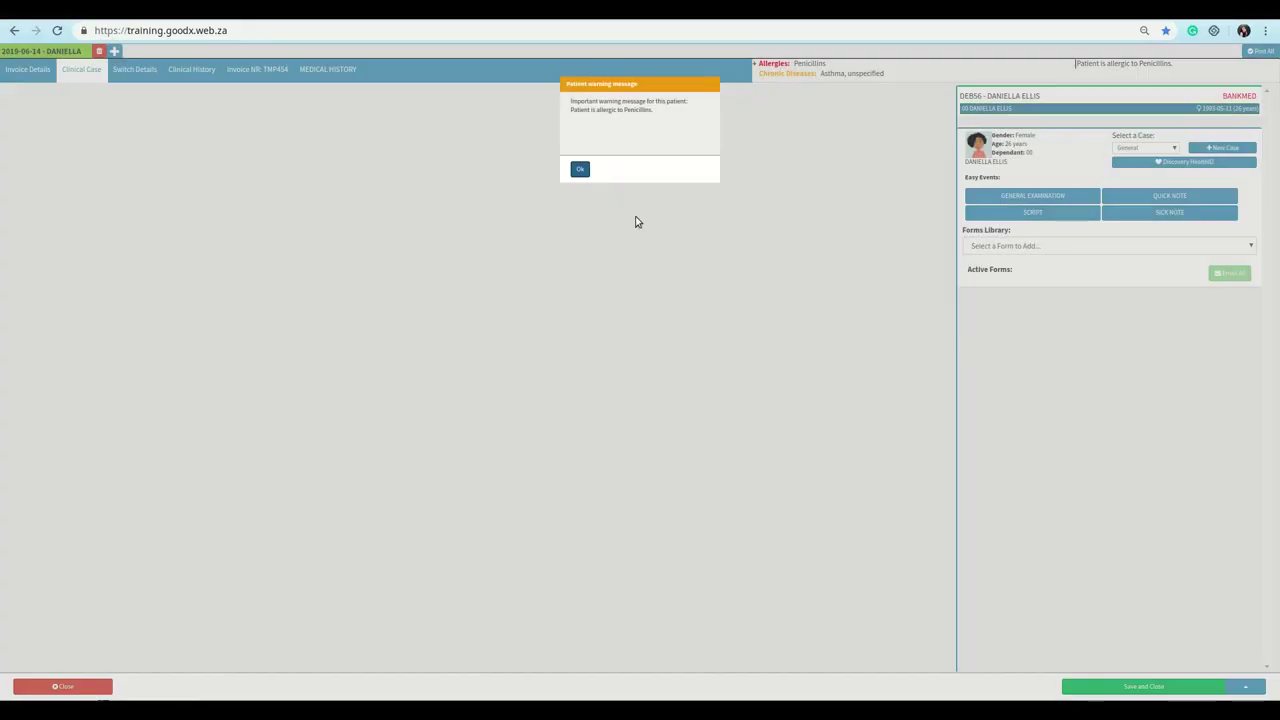
left_click(580, 169)
left_click(1049, 200)
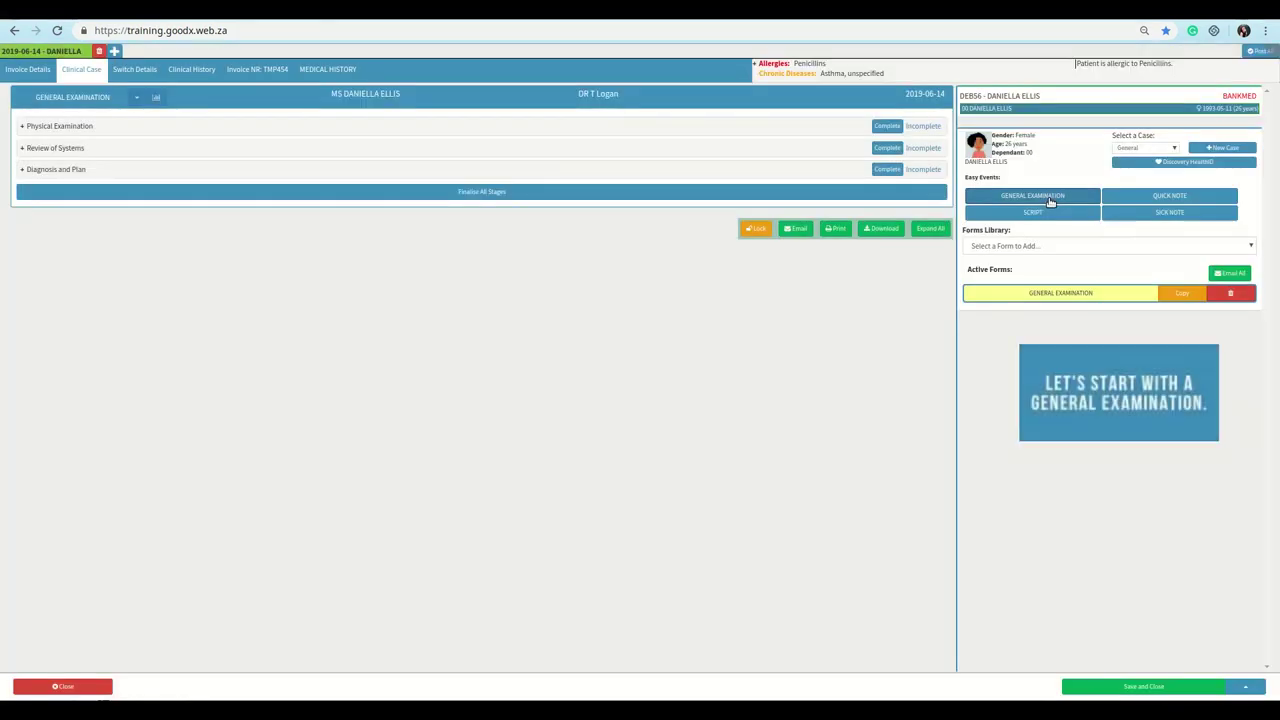
- Record the complaint "Sore throat in the mornings and extremely exhausted." in the Physical Examination section
left_click(297, 129)
left_click(299, 174)
type("Sore throat w")
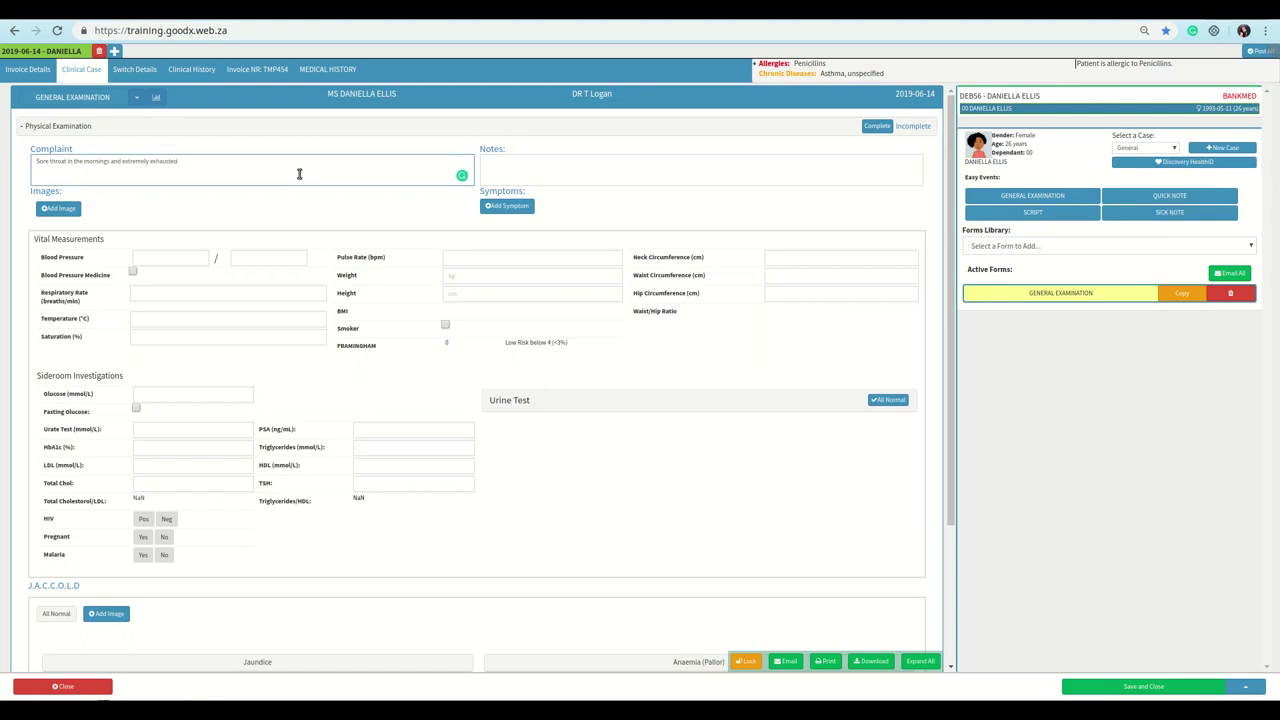
- Enter a blood pressure of 130/85 and a pulse rate of 76 bpm in the vital measurements
left_click(169, 258)
type("130")
key("Tab")
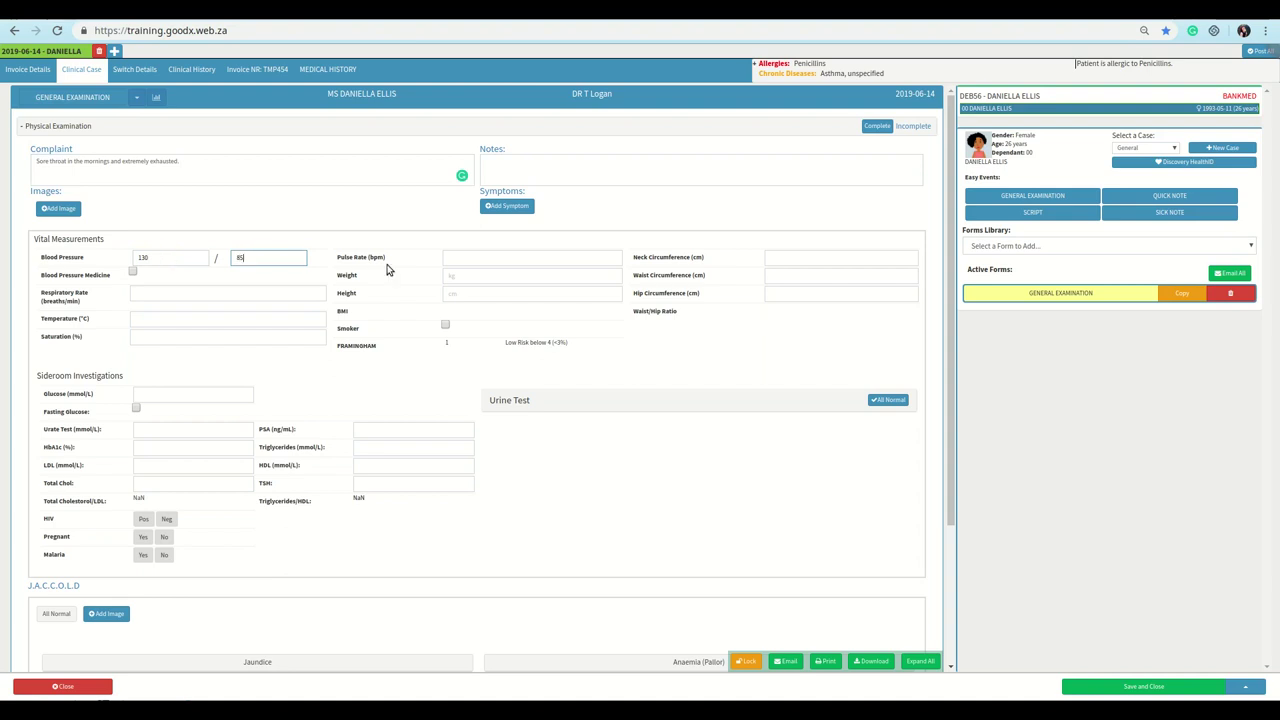
left_click(506, 251)
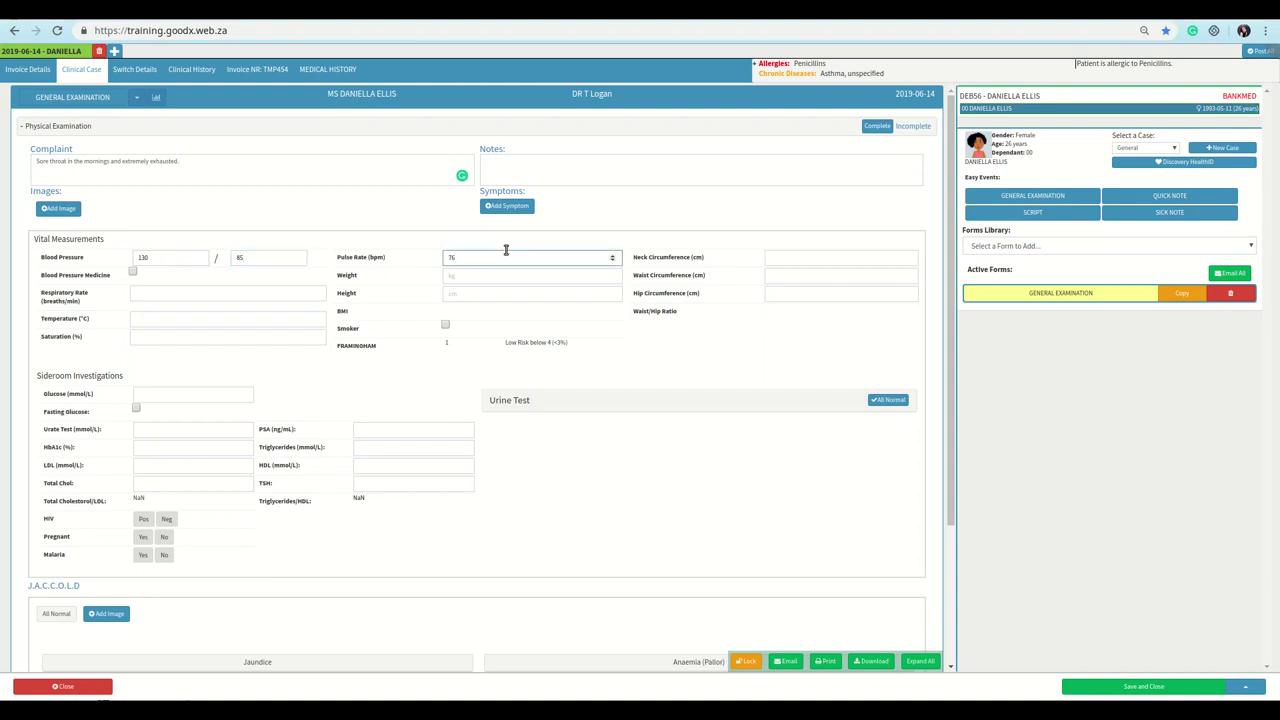
- Enter a temperature of 38 °C and a saturation of 97% in the vital measurements, and mark the Physical Examination section complete
left_click(157, 318)
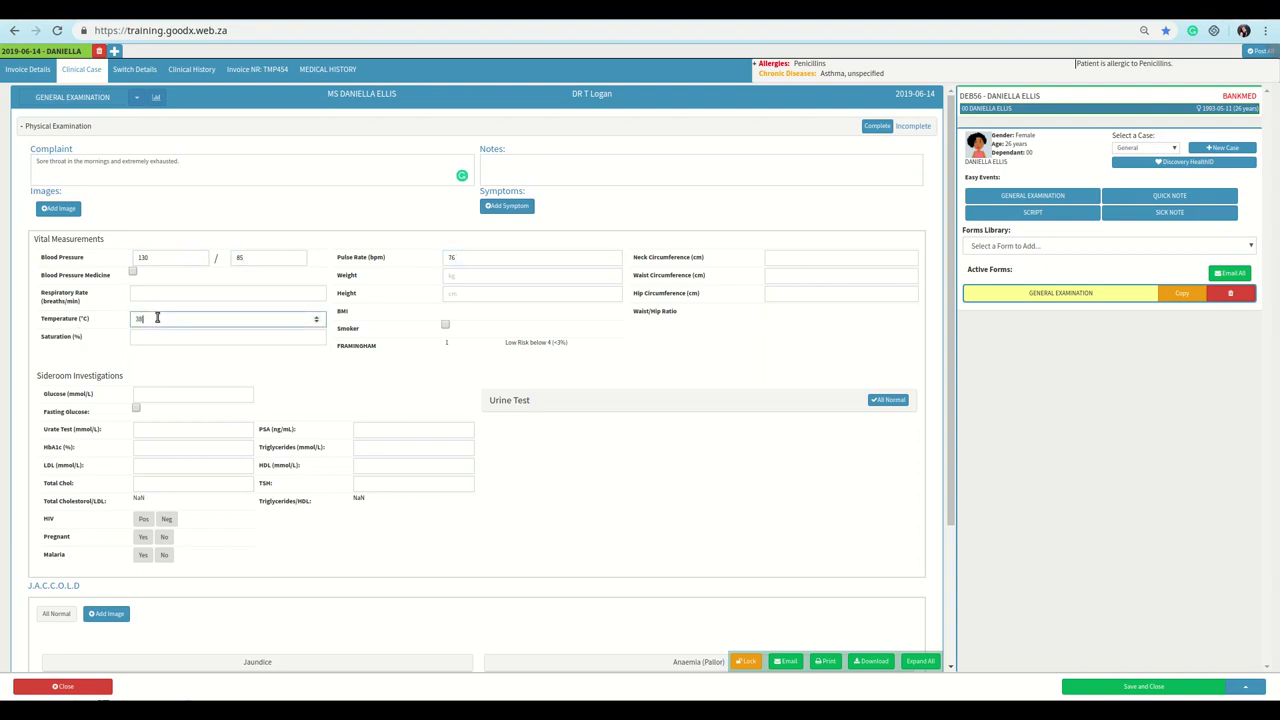
left_click(168, 335)
type("97")
left_click(278, 378)
scroll(636, 368, "down", 1)
scroll(636, 368, "down", 2)
scroll(634, 366, "up", 4)
left_click(875, 128)
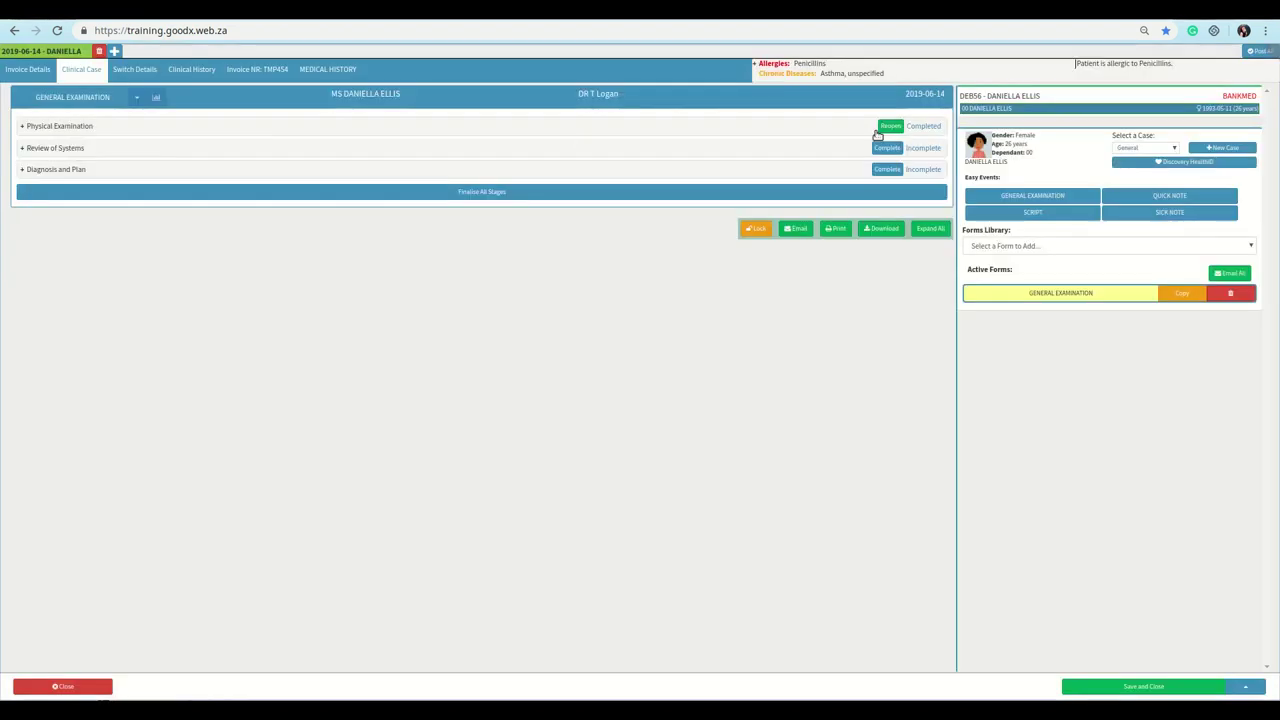
- Record the nose findings in the Review of Systems: Swollen "Mild.", Mucus "Yellow." and General Notes "Congestion."
left_click(132, 152)
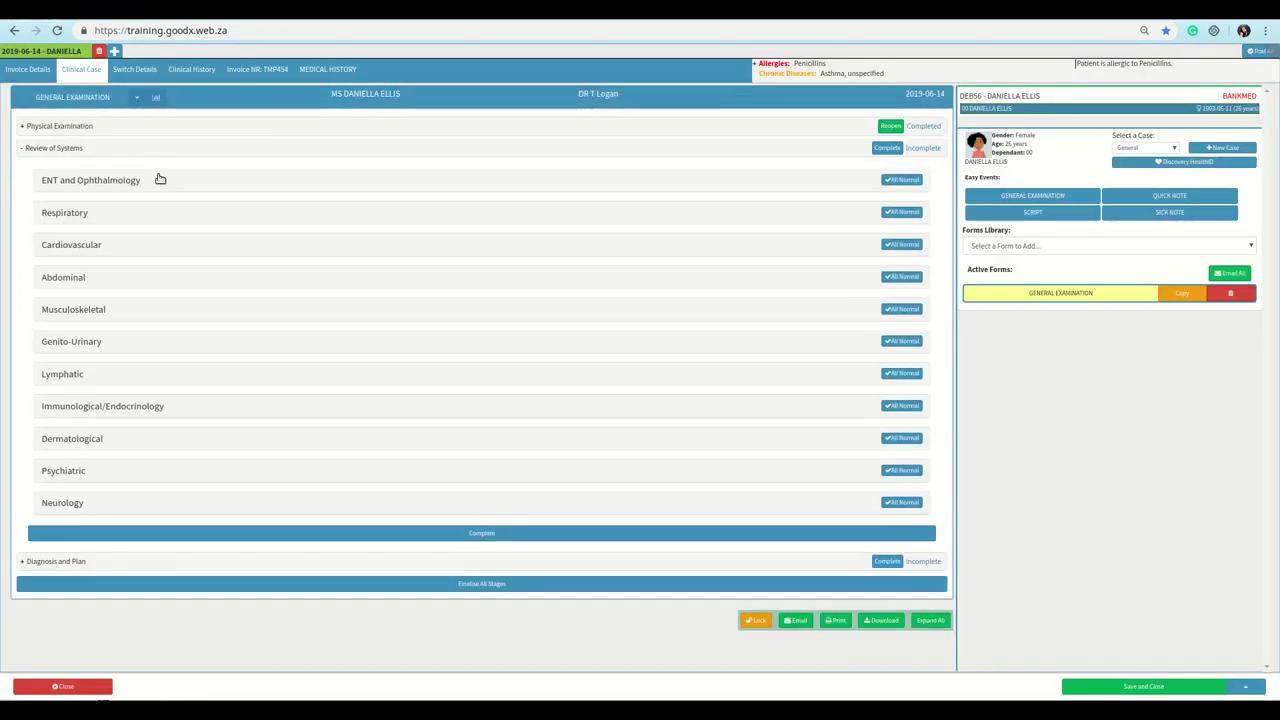
left_click(163, 181)
left_click(203, 254)
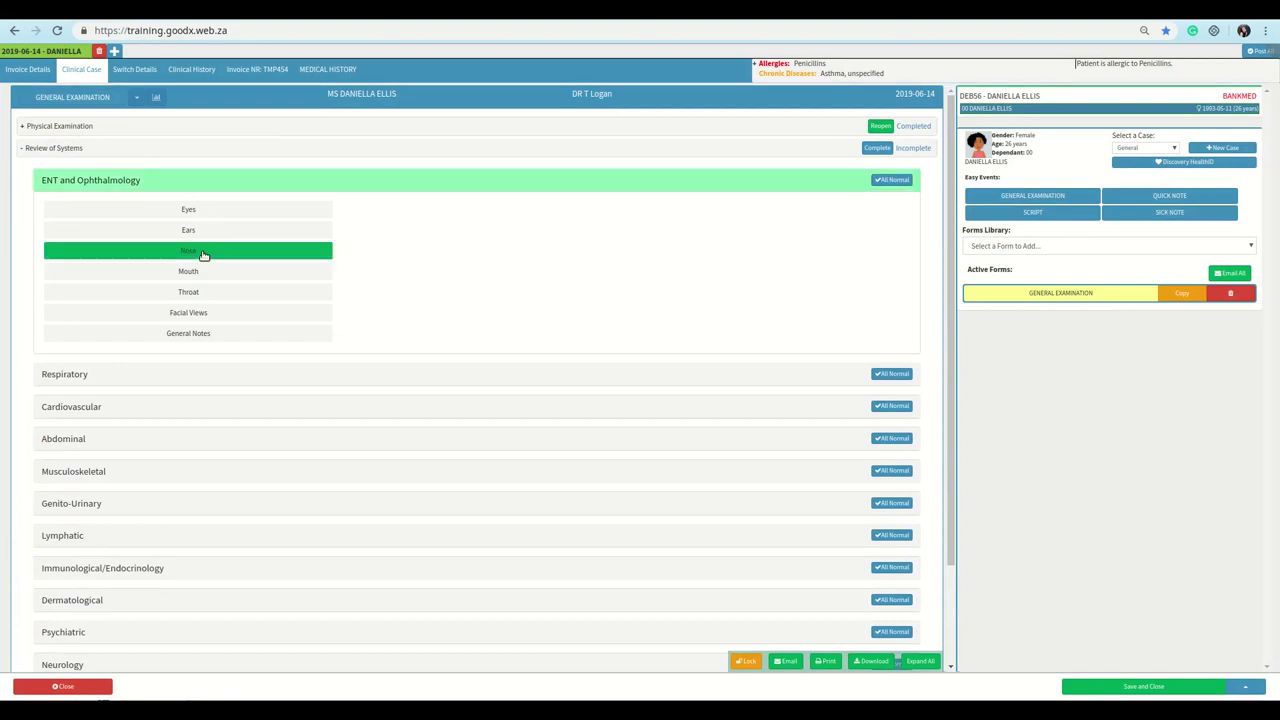
left_click(181, 450)
type("M")
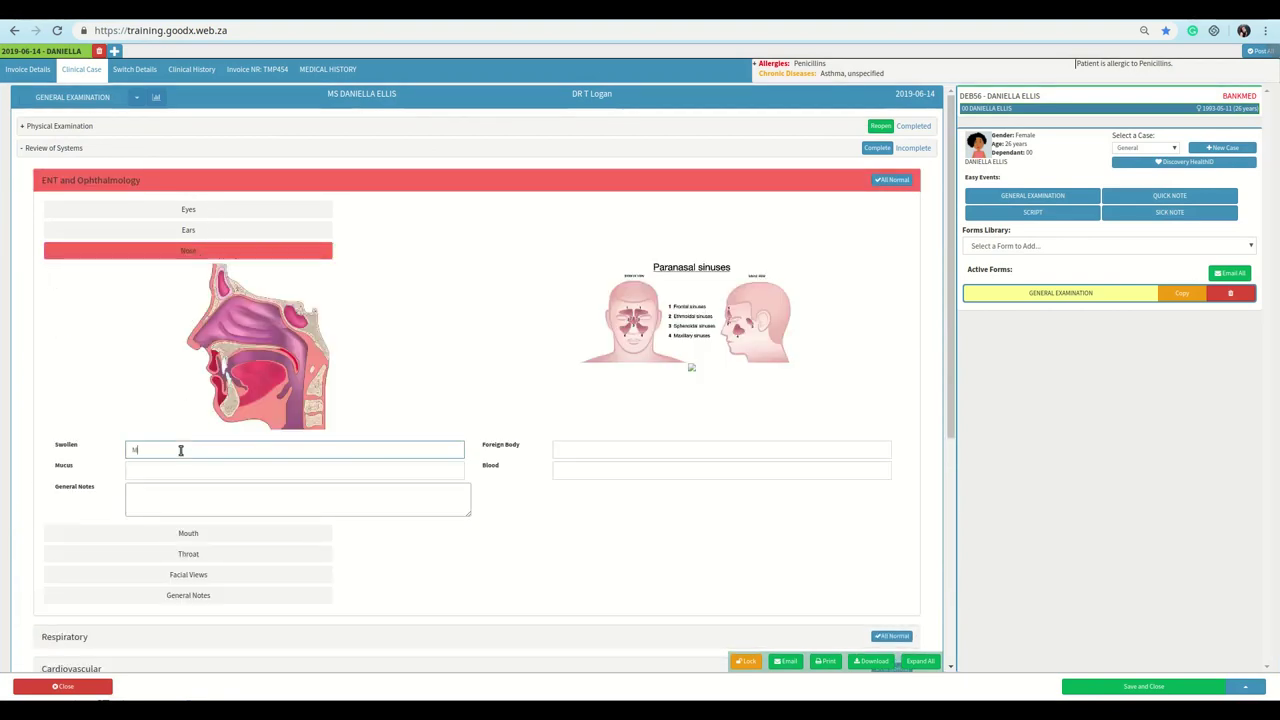
type("ild.")
key("Tab")
key("Tab")
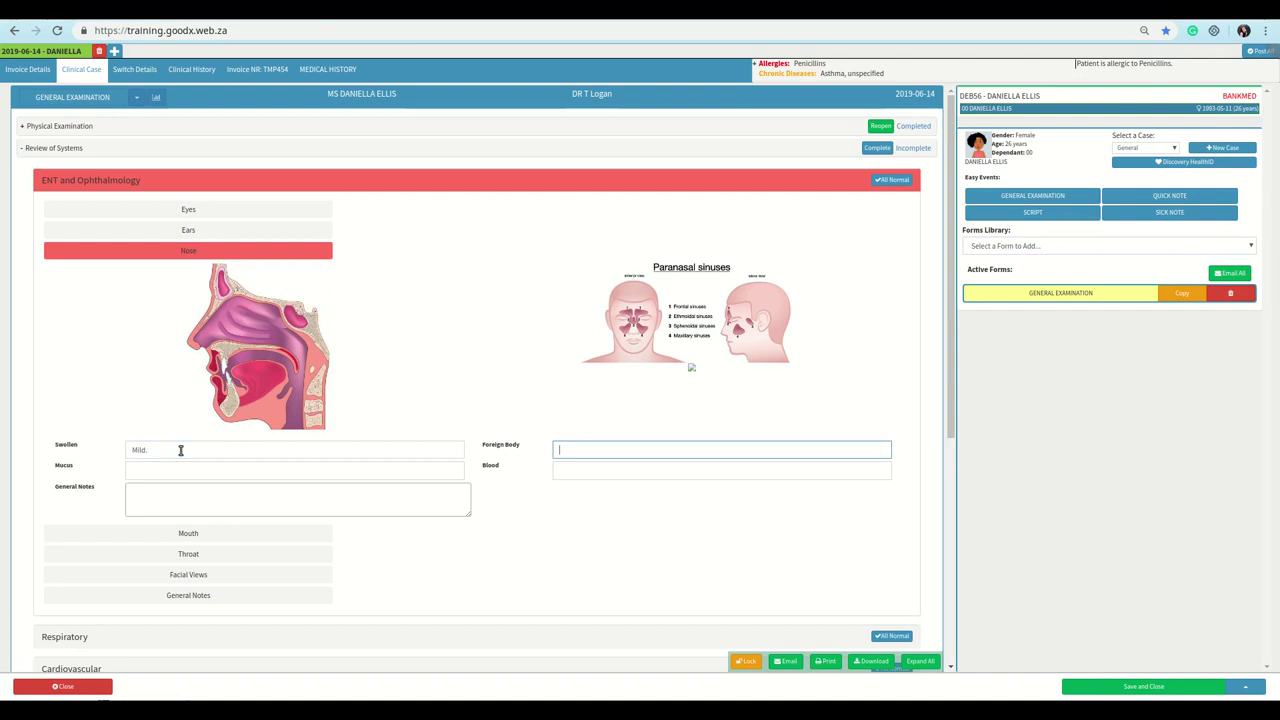
type("Yellow.")
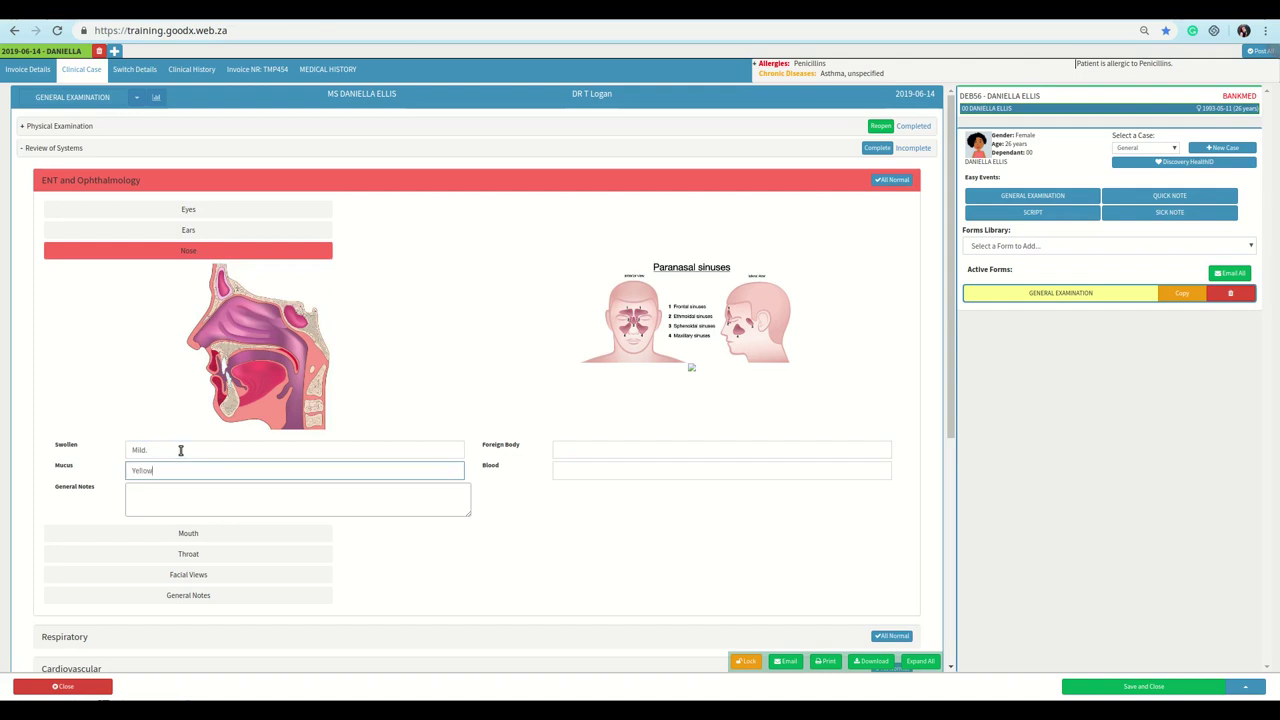
key("Tab")
key("Tab")
type("Congestio")
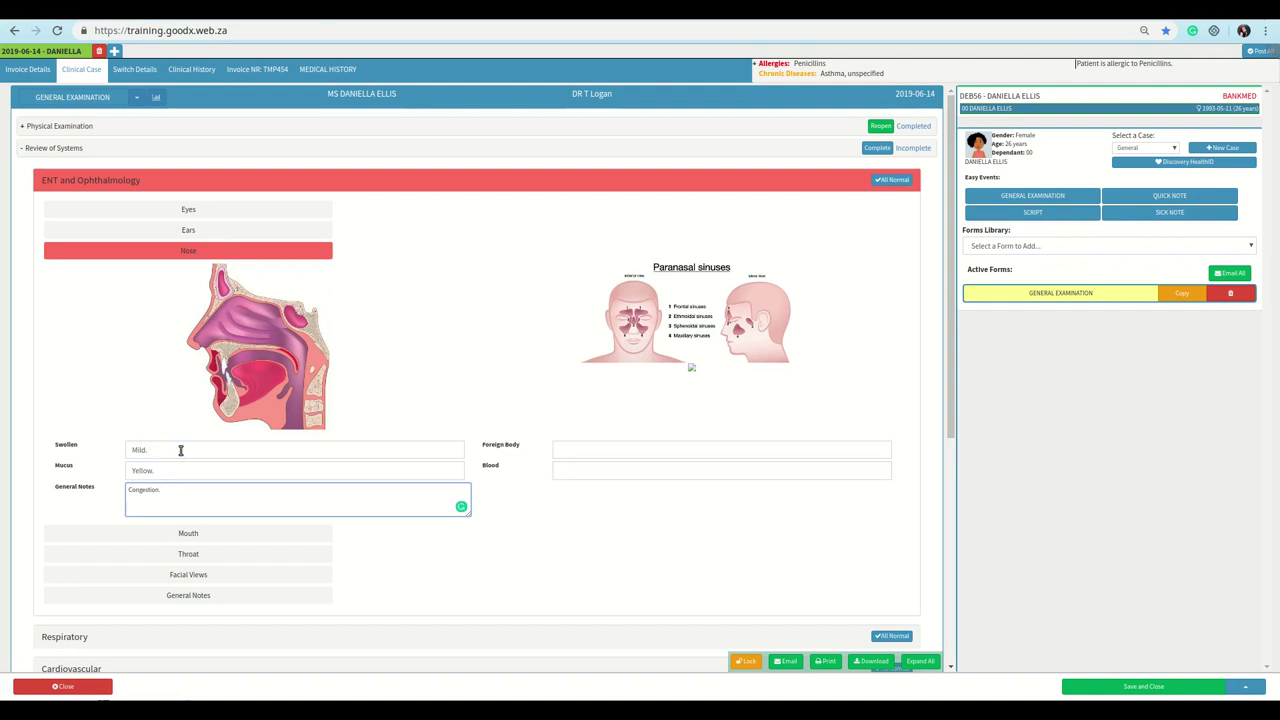
- Record respiratory percussion "Resonant." and auscultation "Bilateral coarse crackles, no respiratory distress.", and mark the Review of Systems complete
left_click(266, 188)
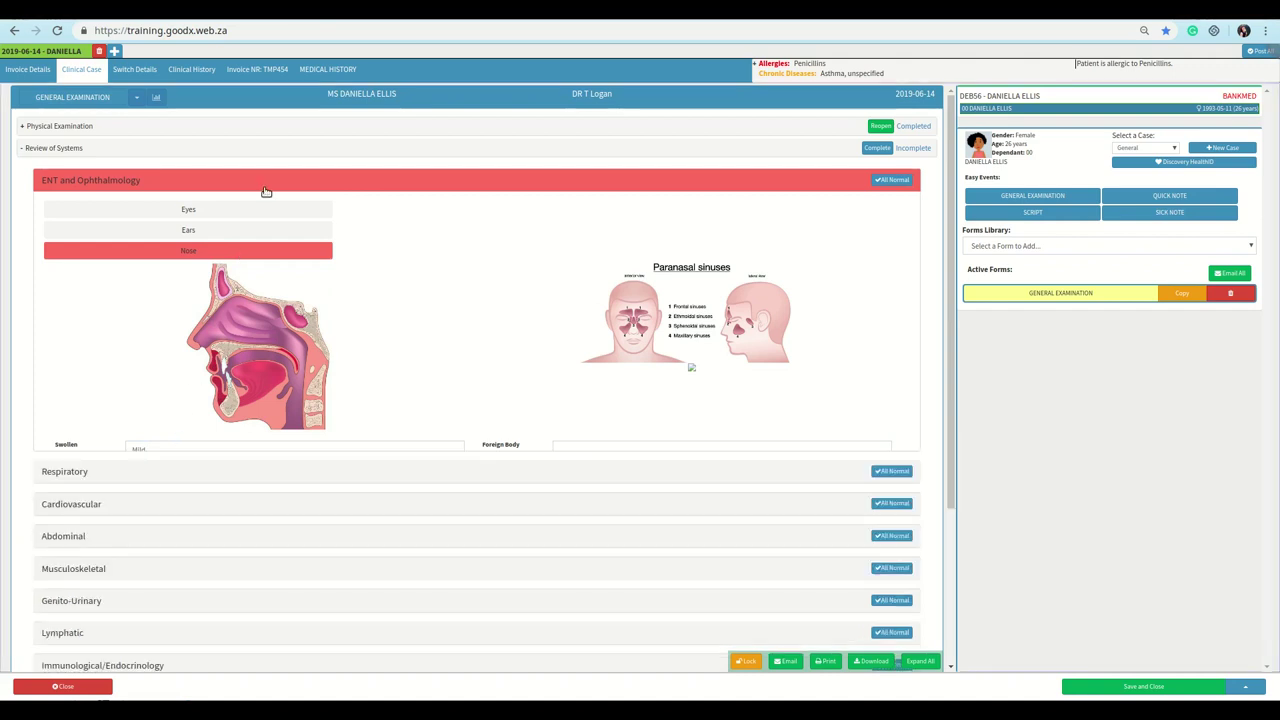
left_click(255, 217)
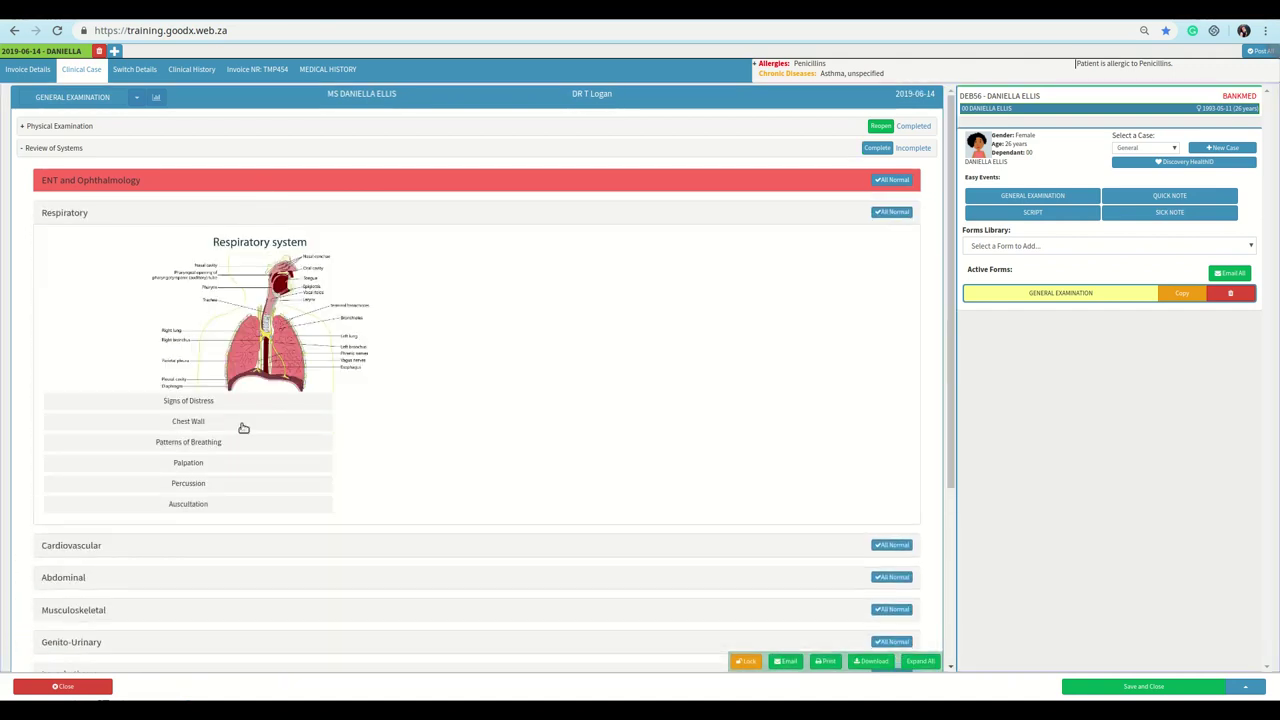
left_click(243, 485)
left_click(250, 520)
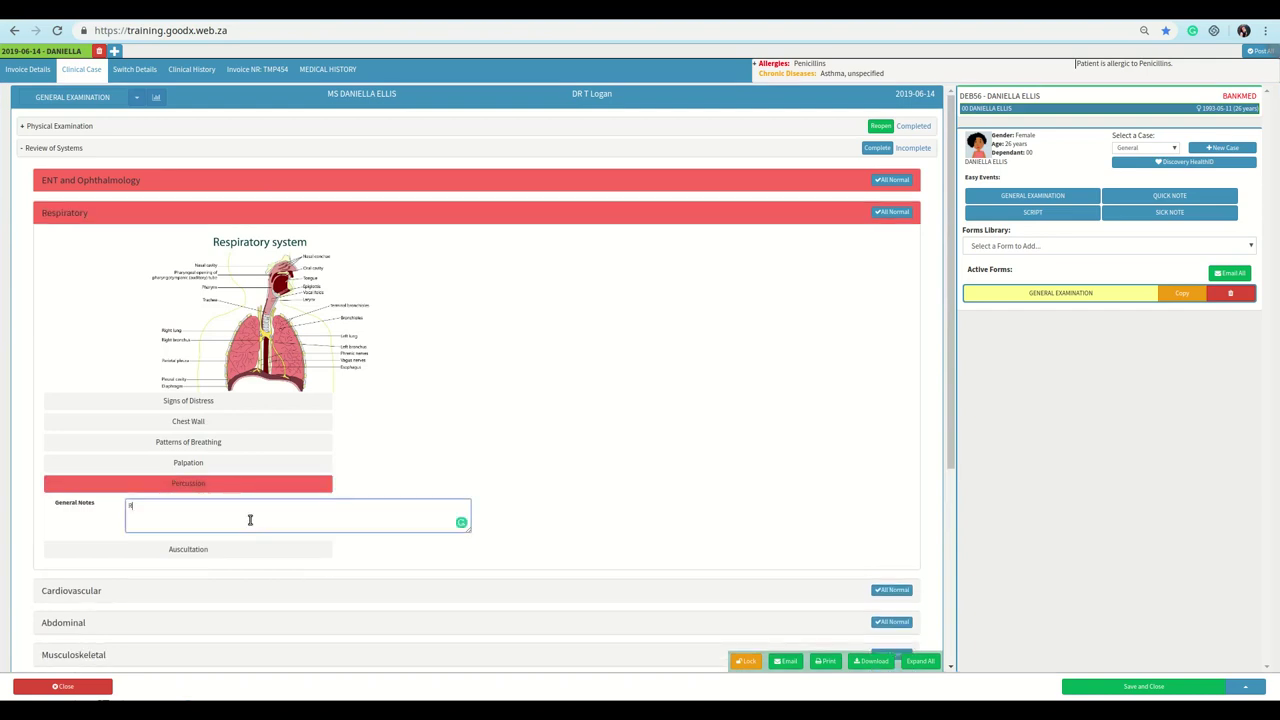
left_click(258, 544)
left_click(260, 544)
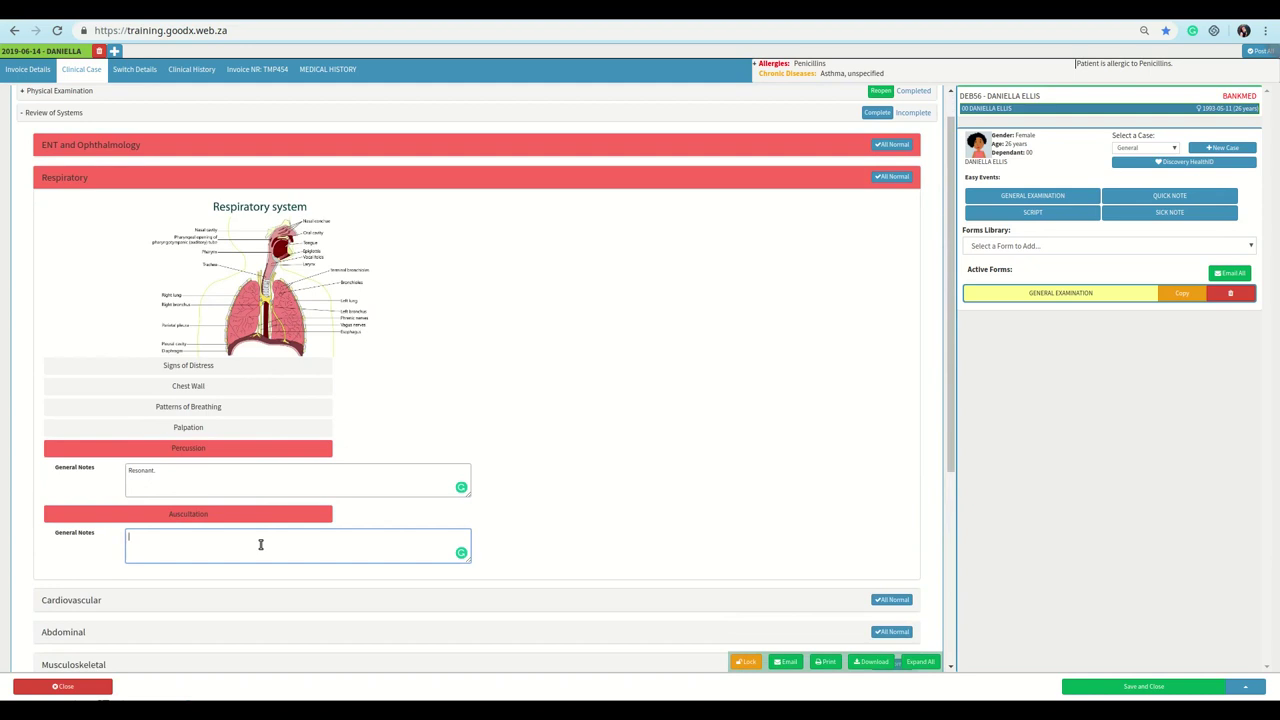
type("Bilateral coarse crackles, no respiratory distress.")
left_click(243, 181)
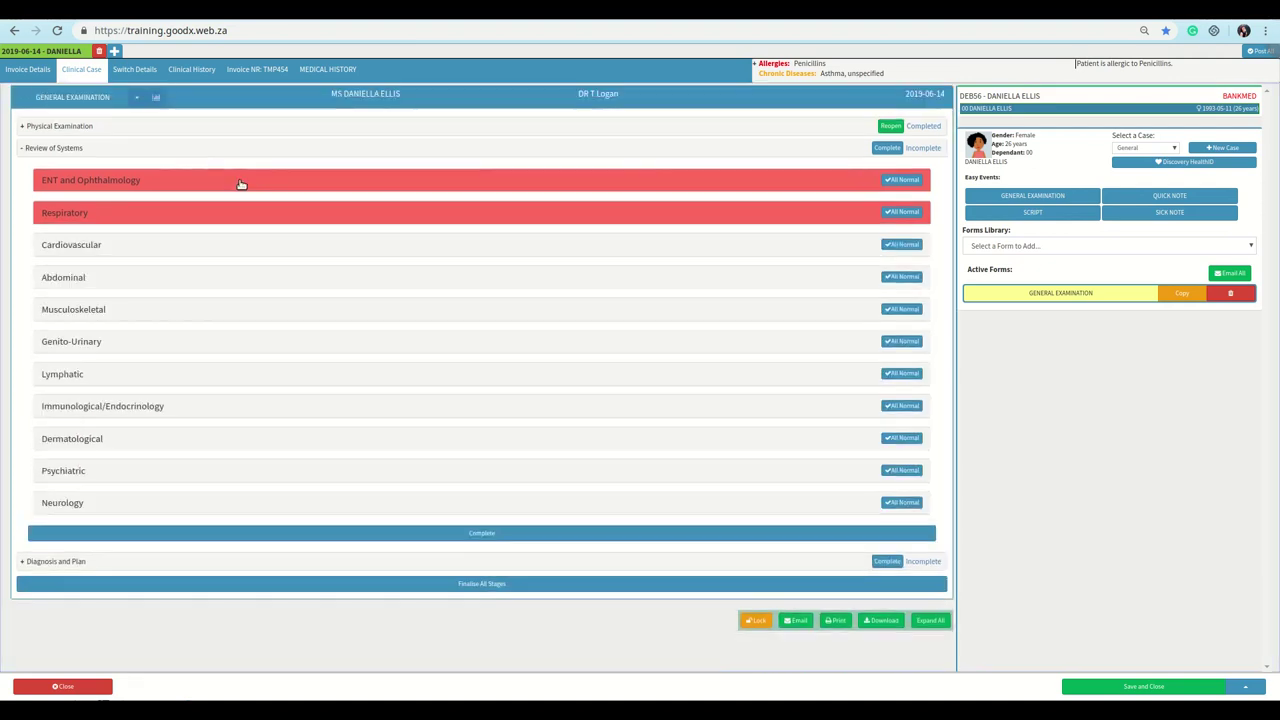
left_click(876, 147)
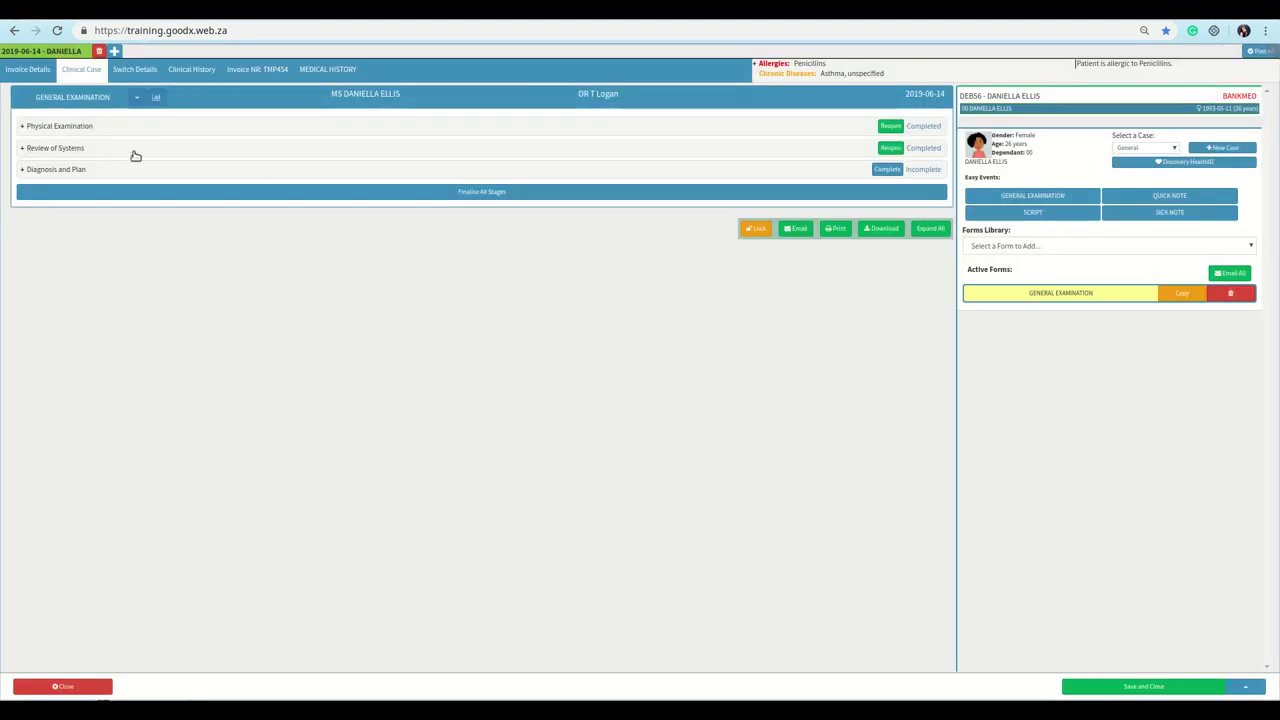
- Add the diagnosis J20.9, Acute bronchitis, unspecified, create a script from the Diagnosis and Plan section and mark the section complete
left_click(120, 174)
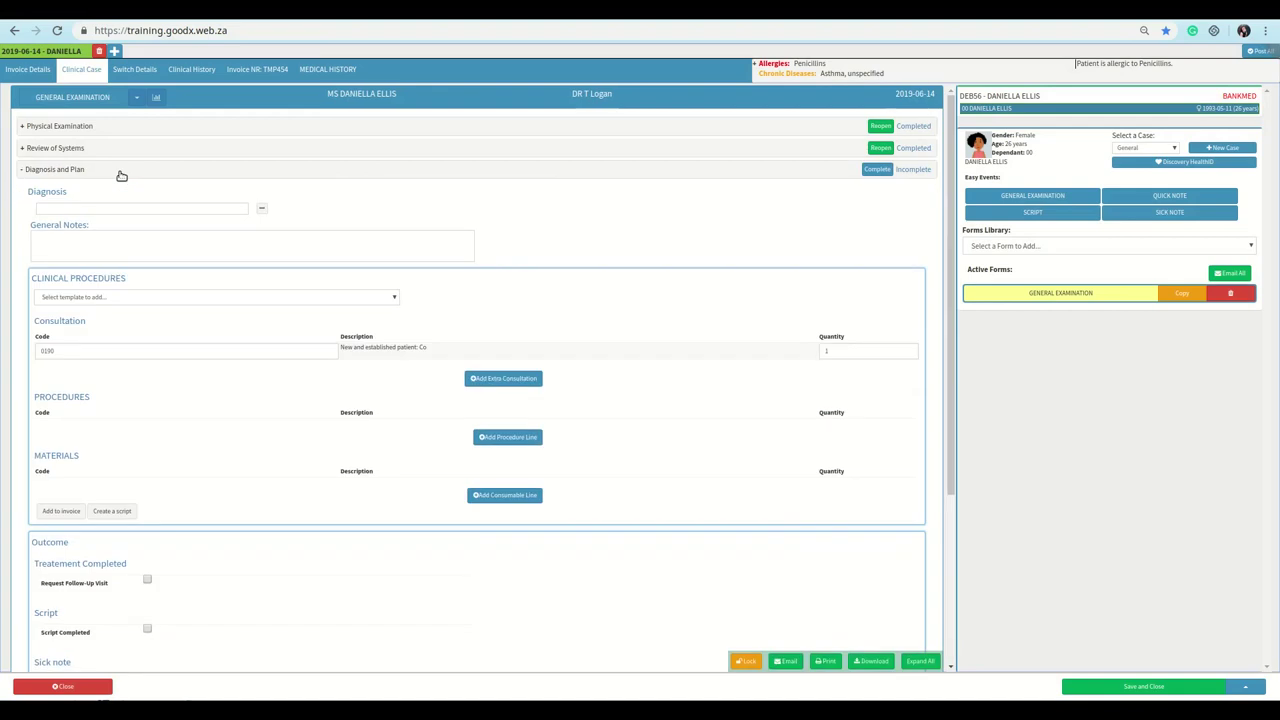
left_click(158, 210)
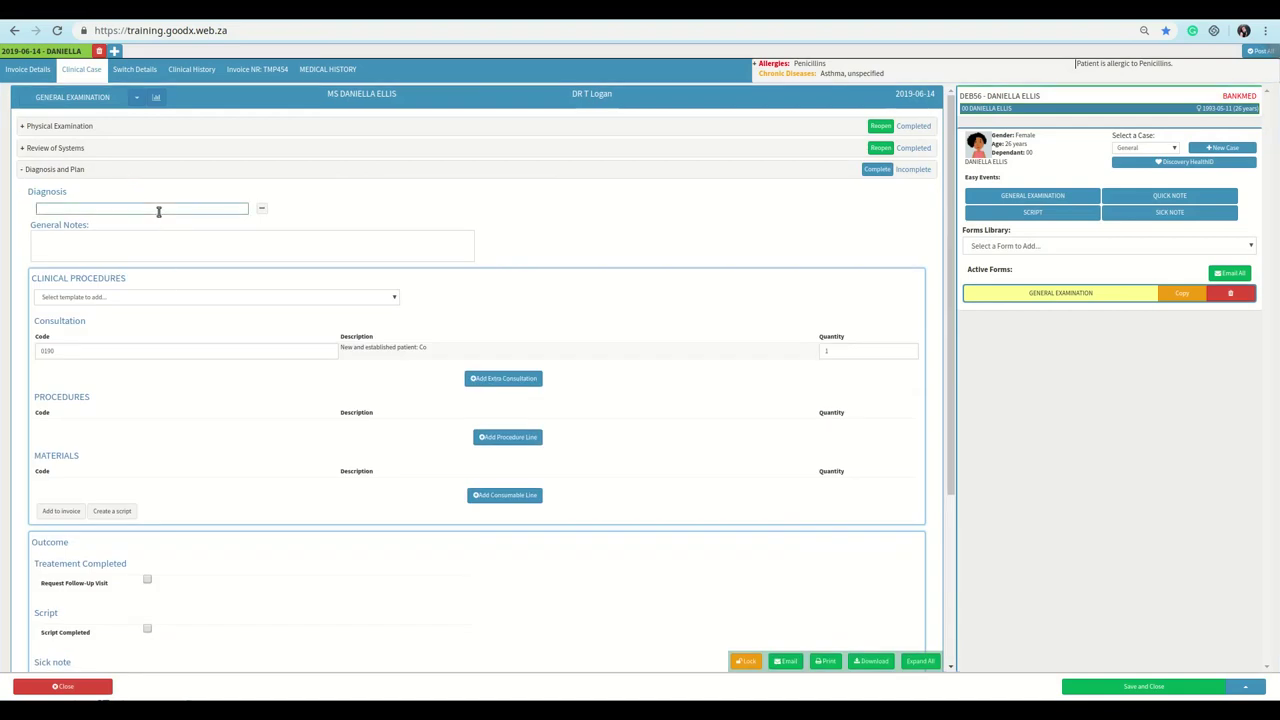
type("acute bronchitis")
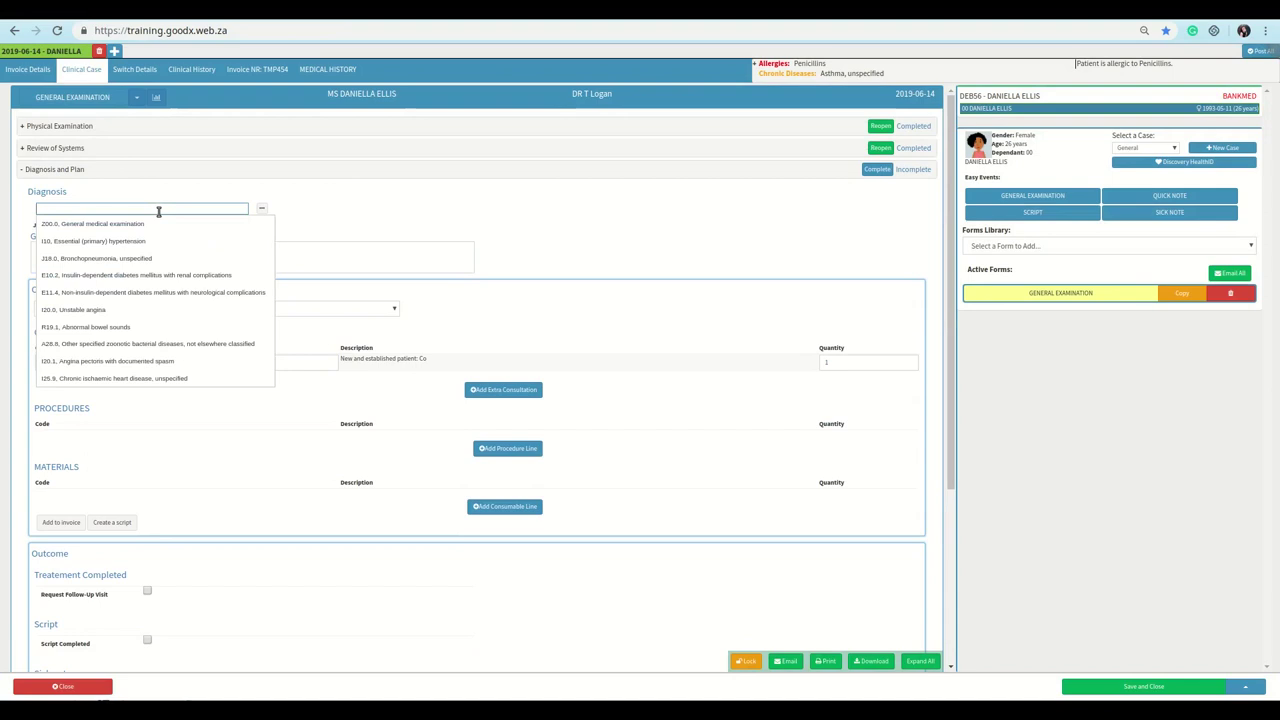
key("Return")
left_click(396, 212)
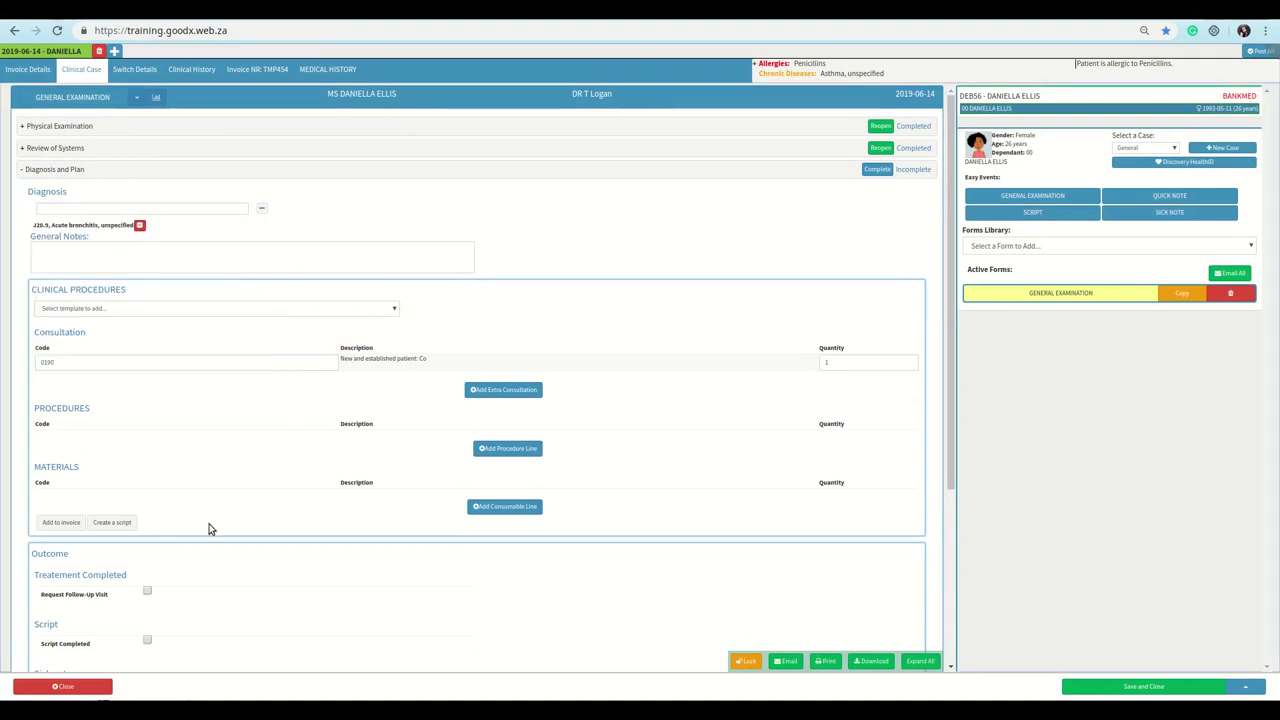
left_click(115, 523)
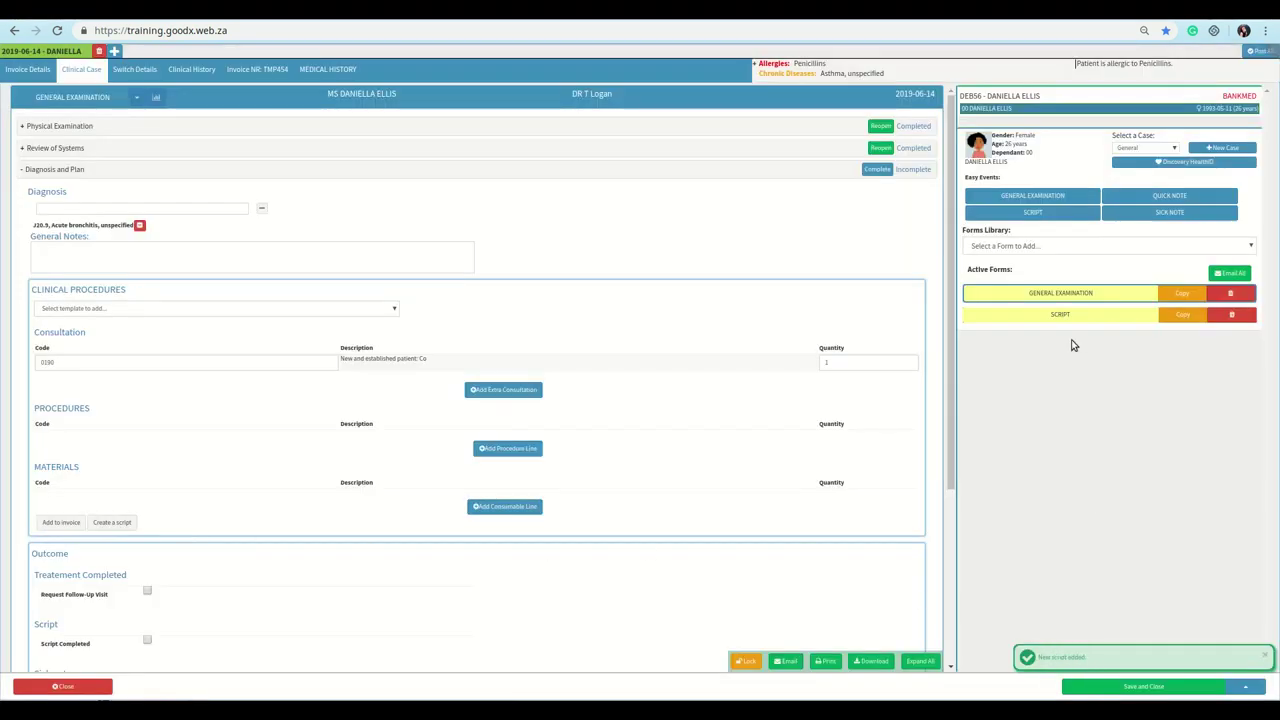
left_click(877, 170)
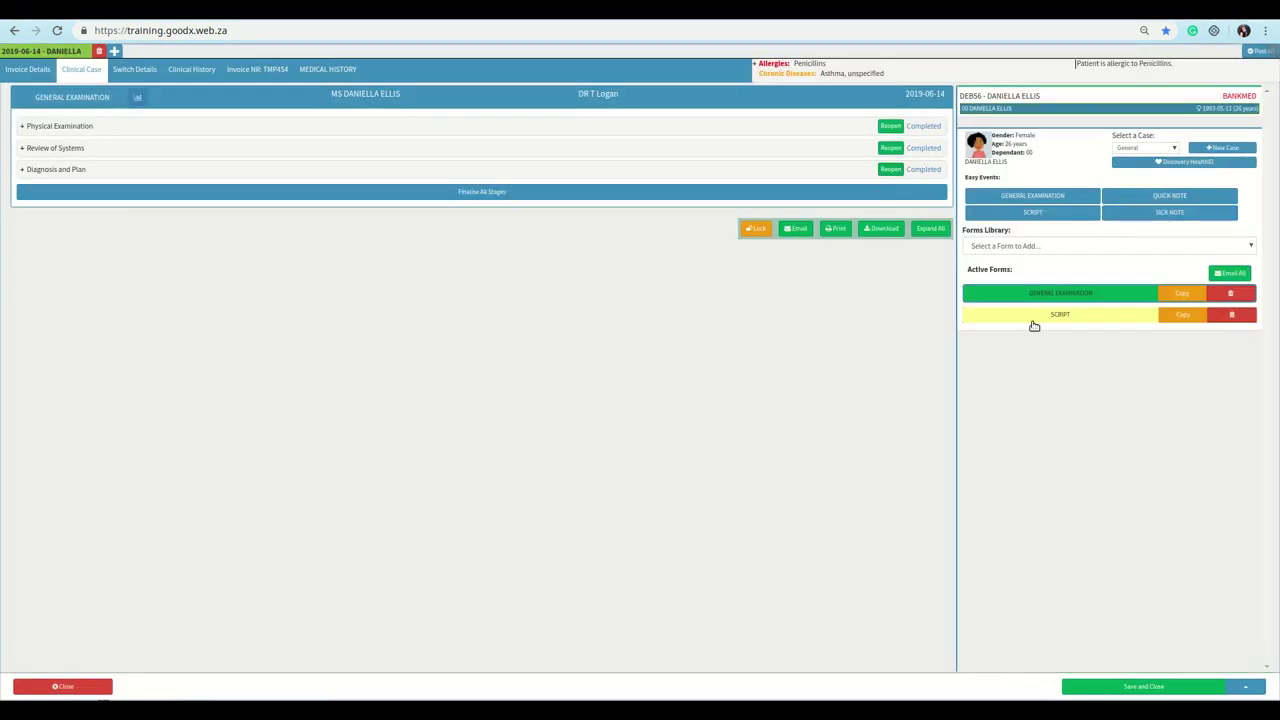
- Open the new script form and fill its medicine lines from the script macro BRONCHITUS 101
left_click(1032, 325)
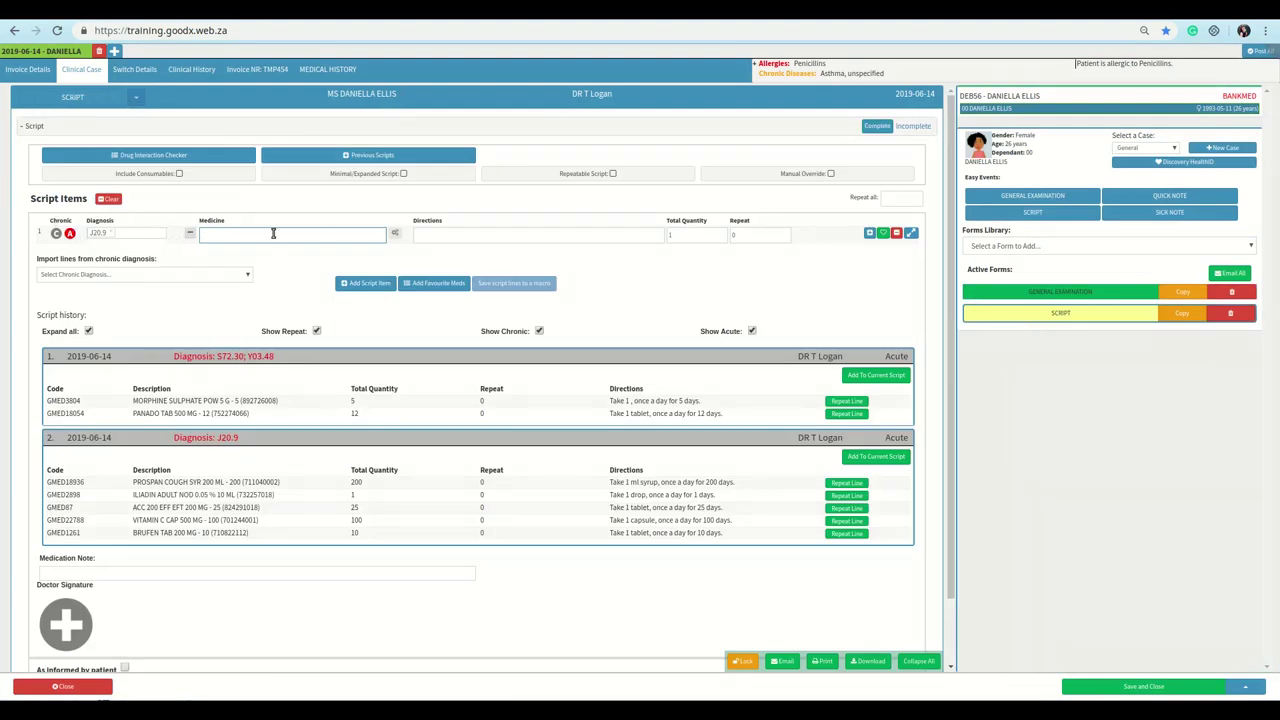
type("ron")
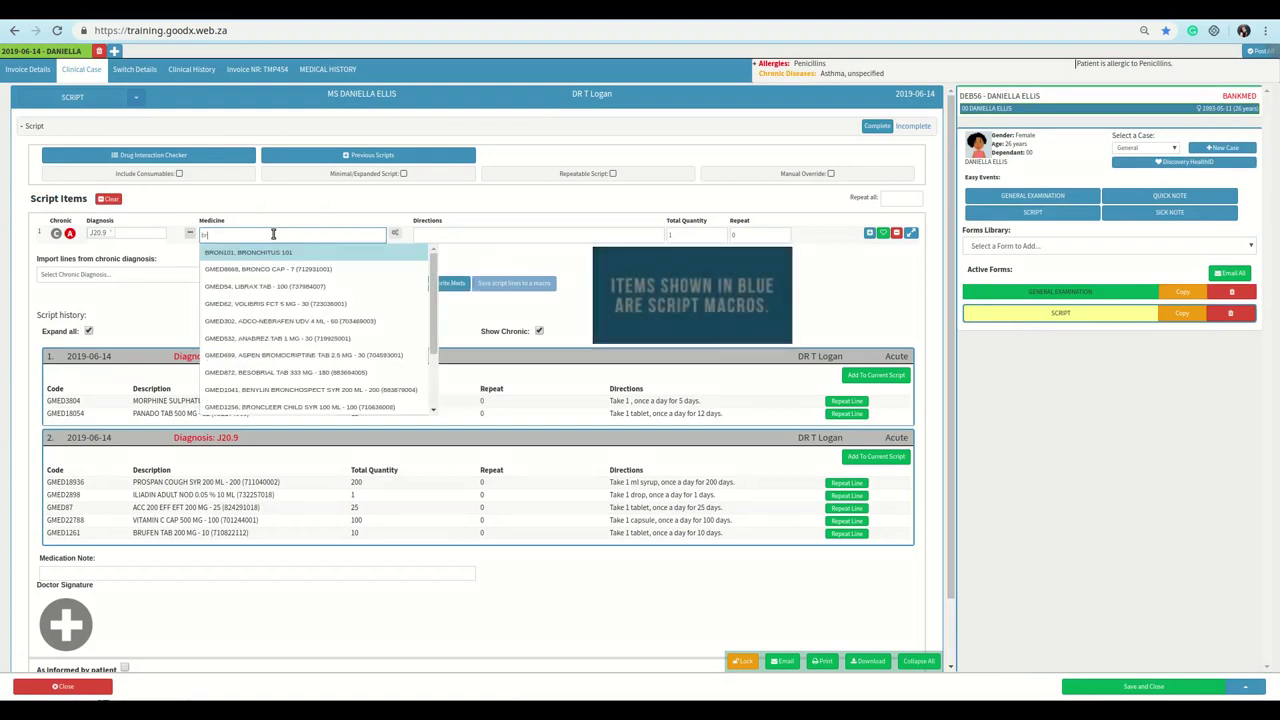
left_click(330, 254)
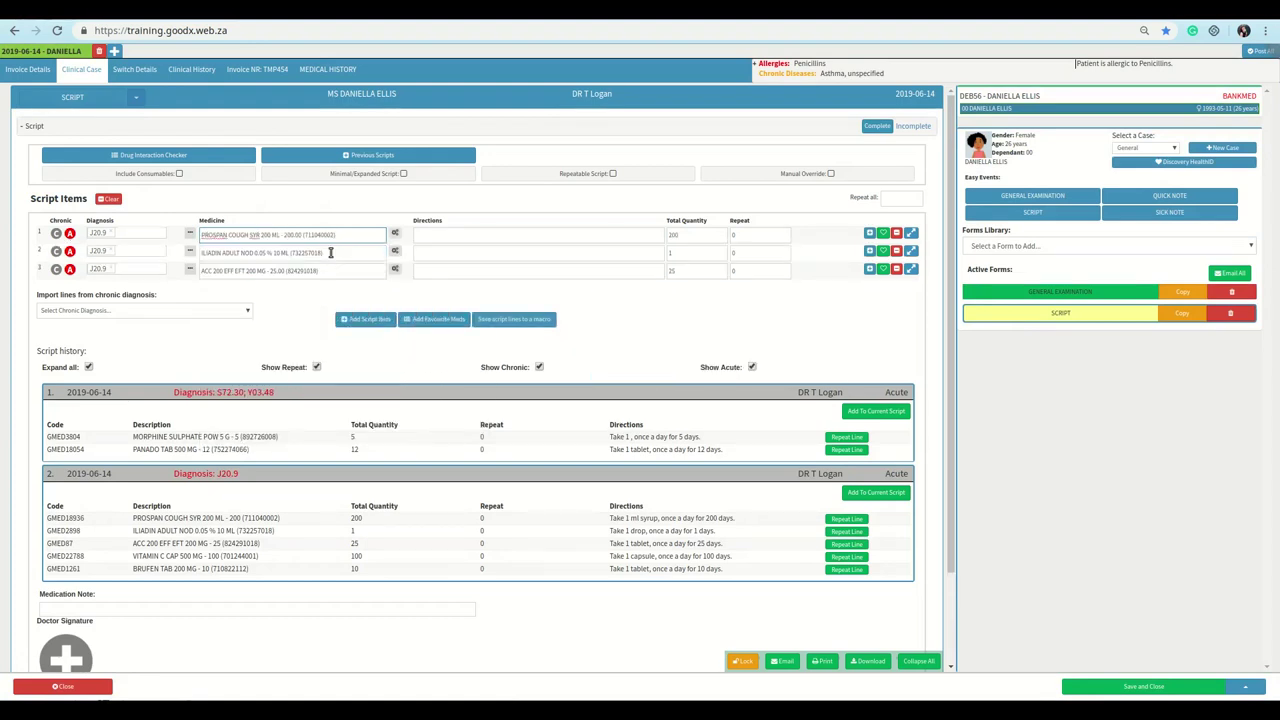
- Add the favourite VIT C and the previously prescribed BRUFEN TAB 200 MG to the script, and mark the script complete
left_click(869, 269)
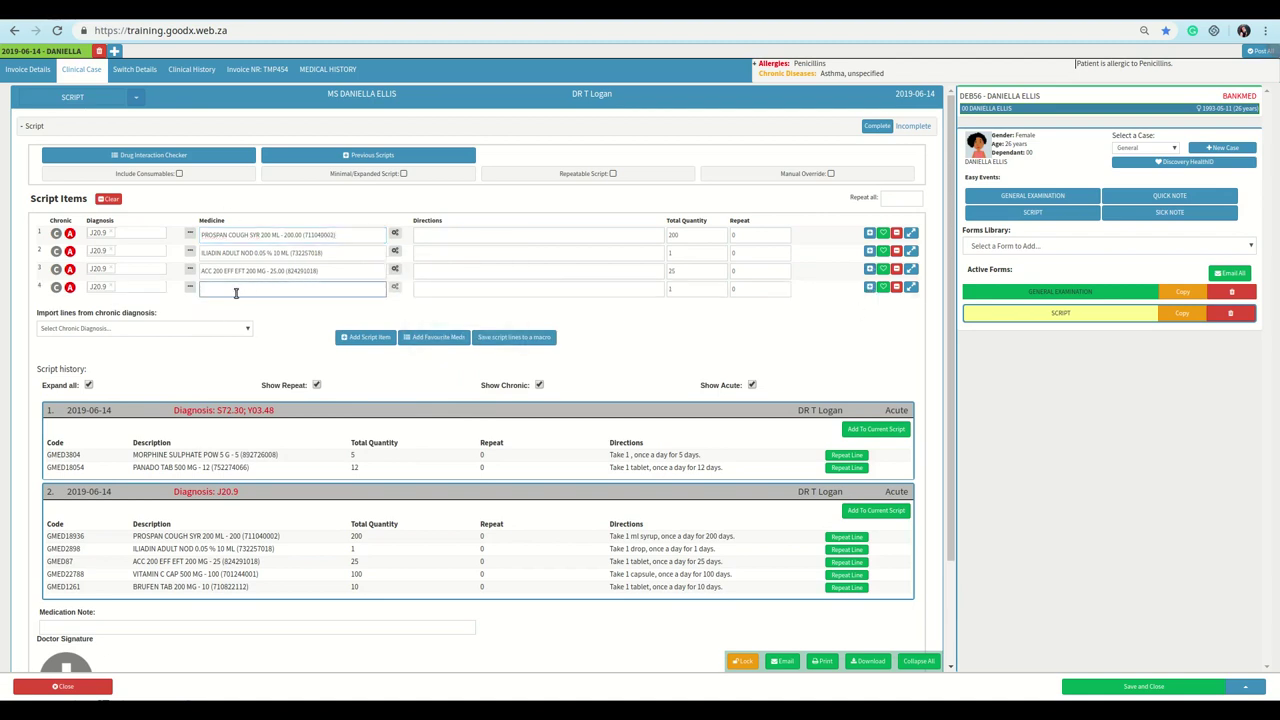
type("vit")
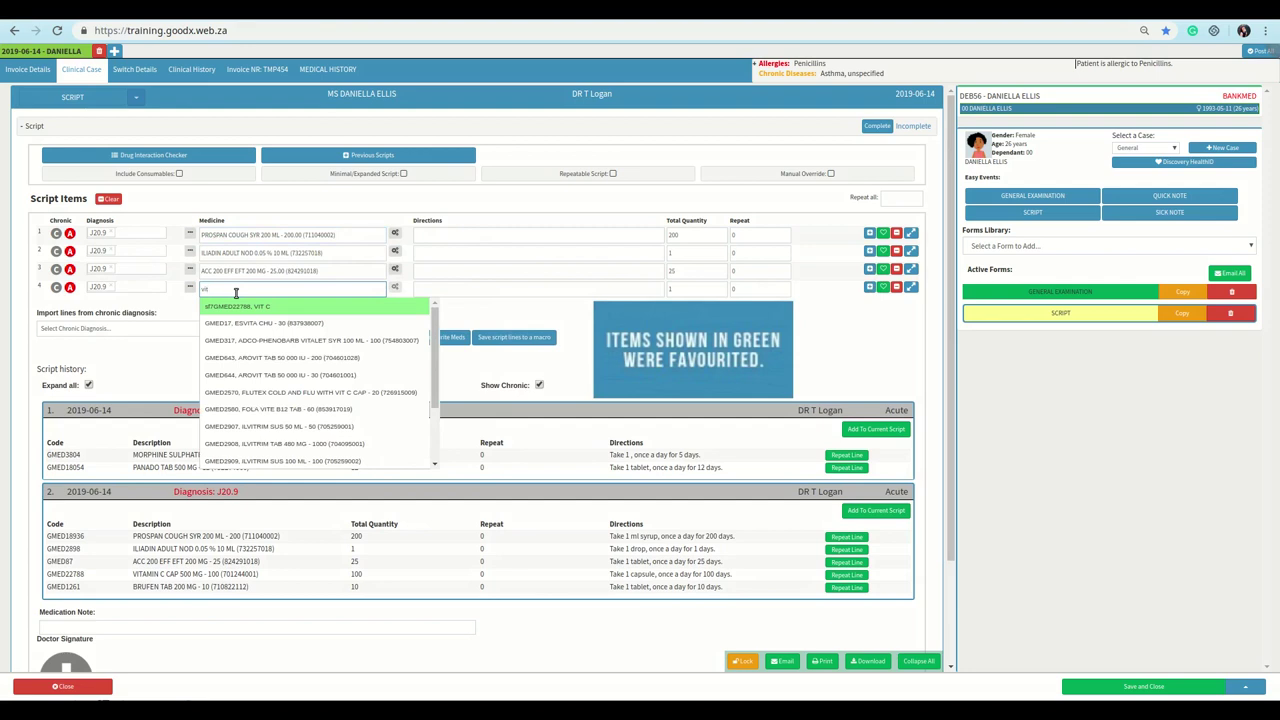
left_click(321, 306)
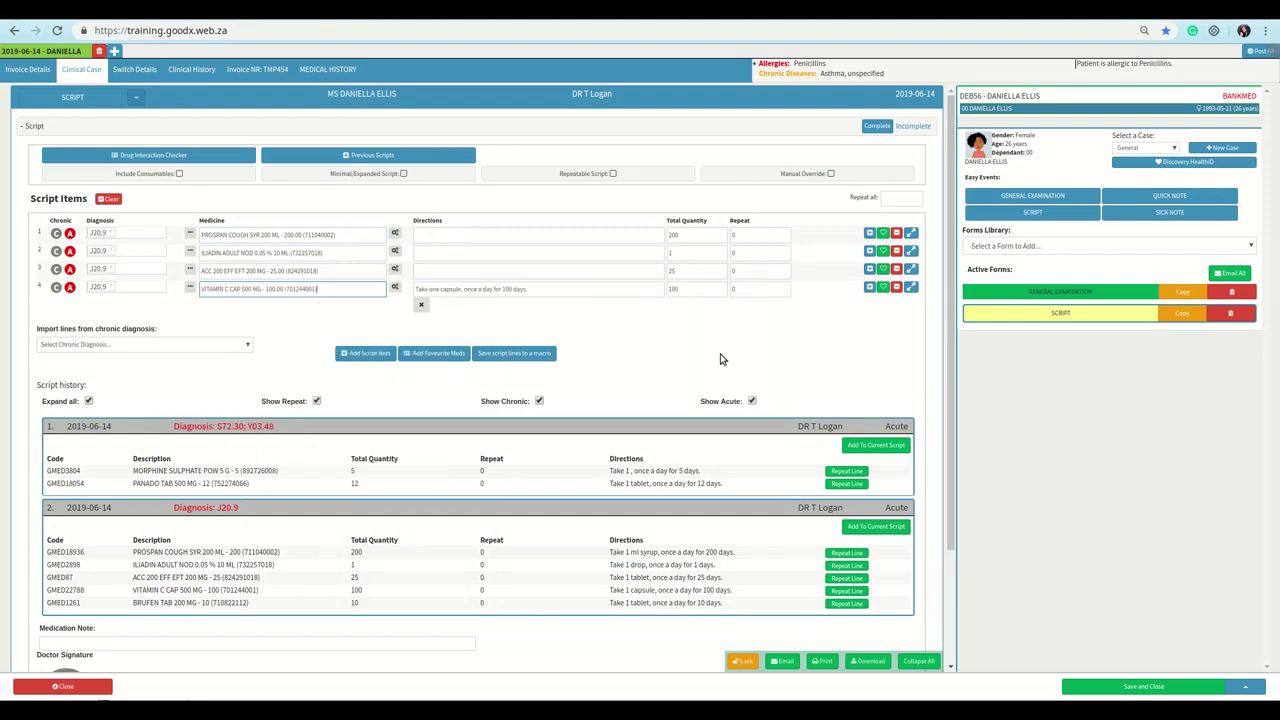
scroll(712, 374, "down", 2)
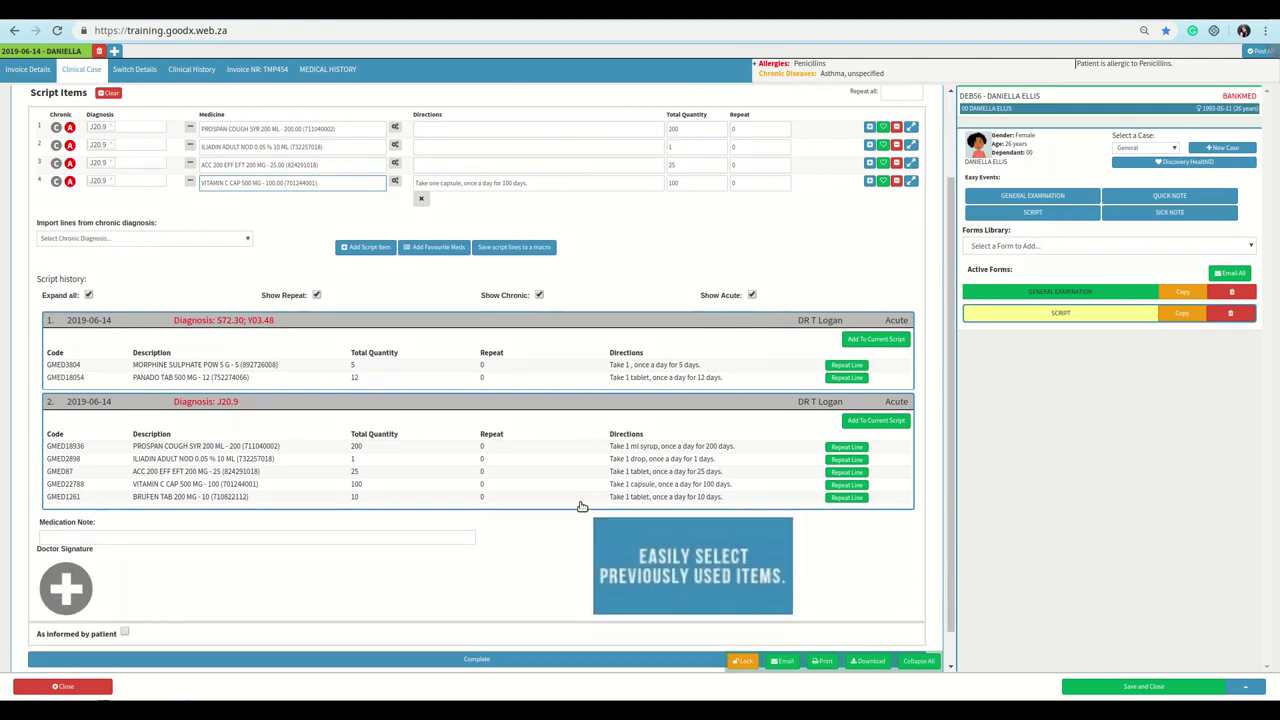
left_click(846, 497)
scroll(660, 300, "up", 2)
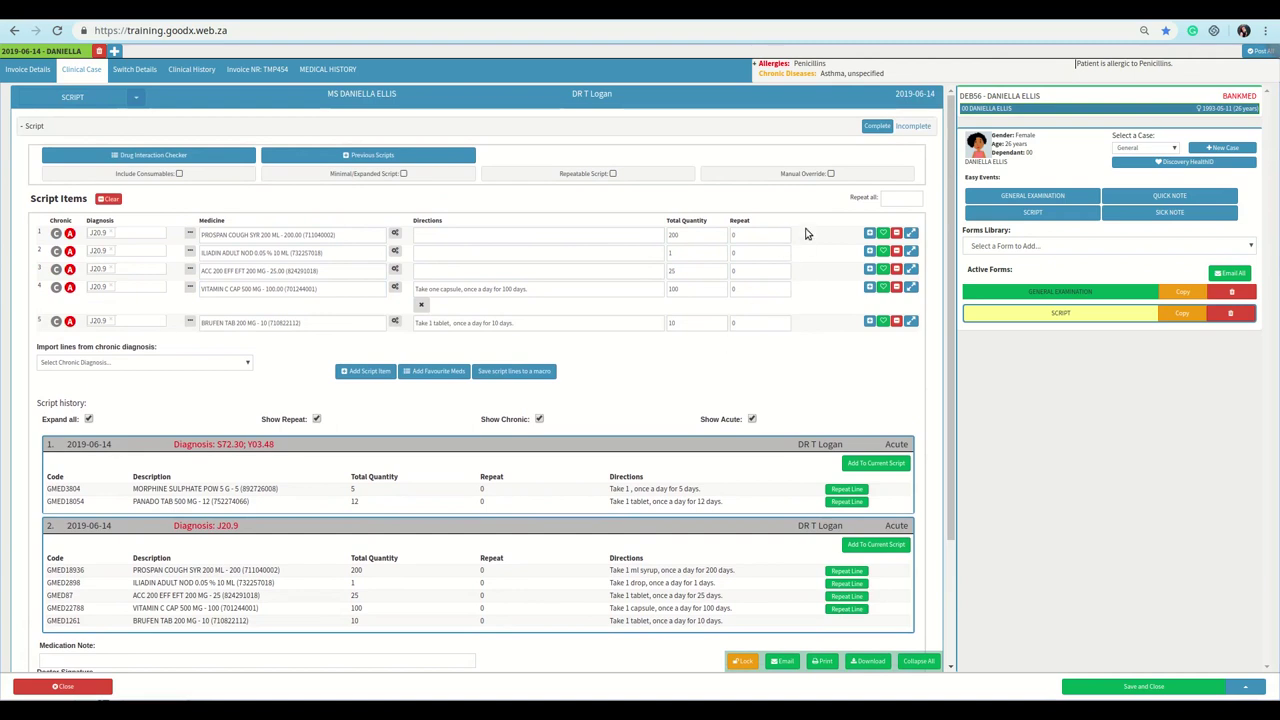
left_click(880, 127)
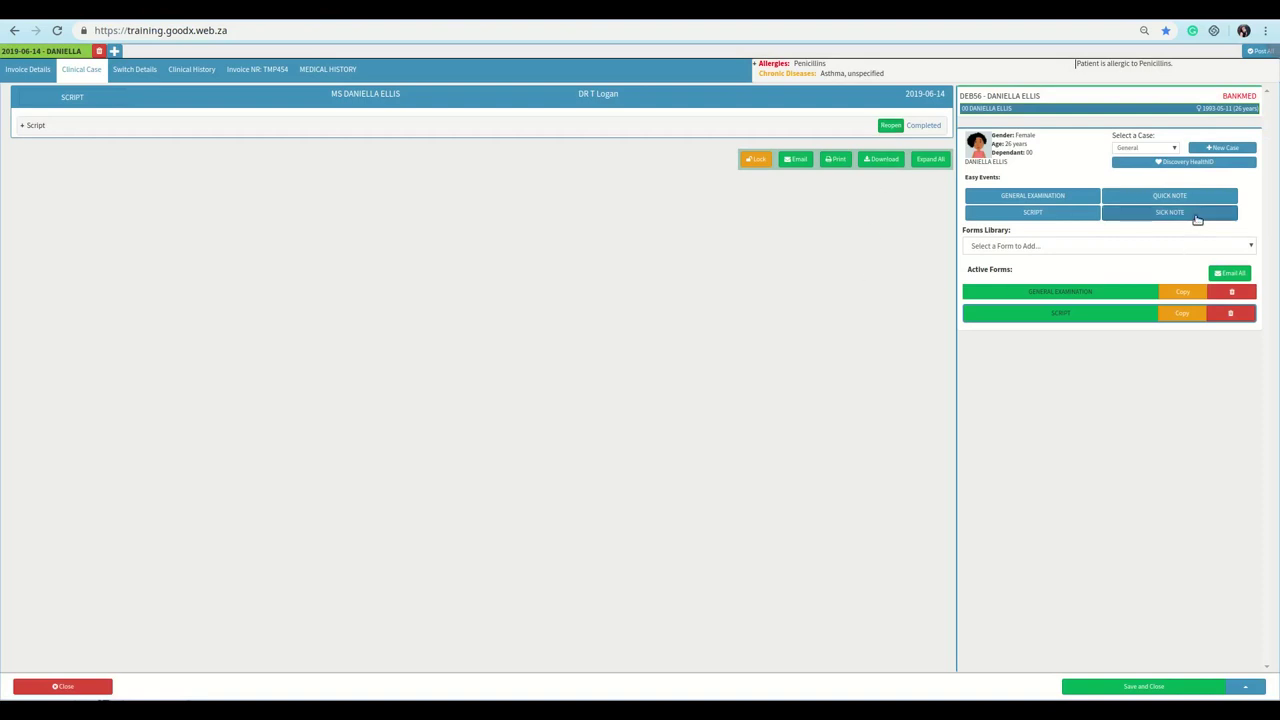
- Add a sick note form, set the absence to 2 days and mark the patient as unfit for work
left_click(1169, 213)
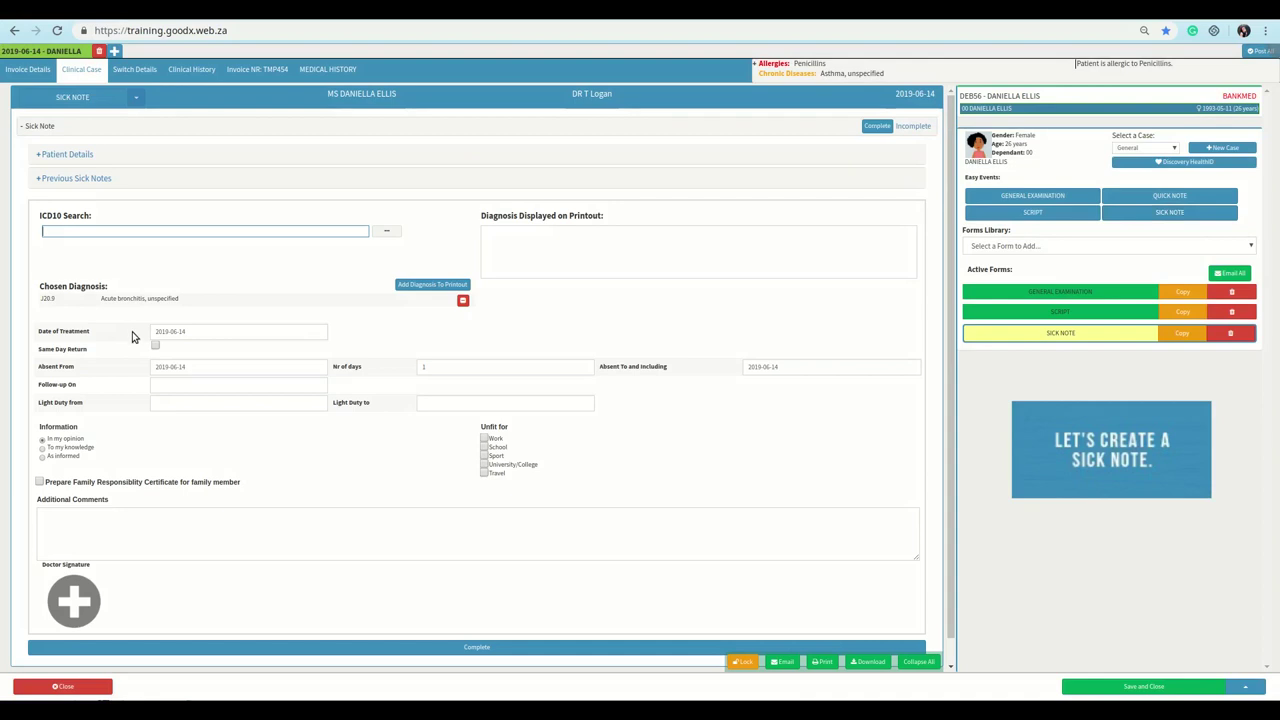
left_click(475, 369)
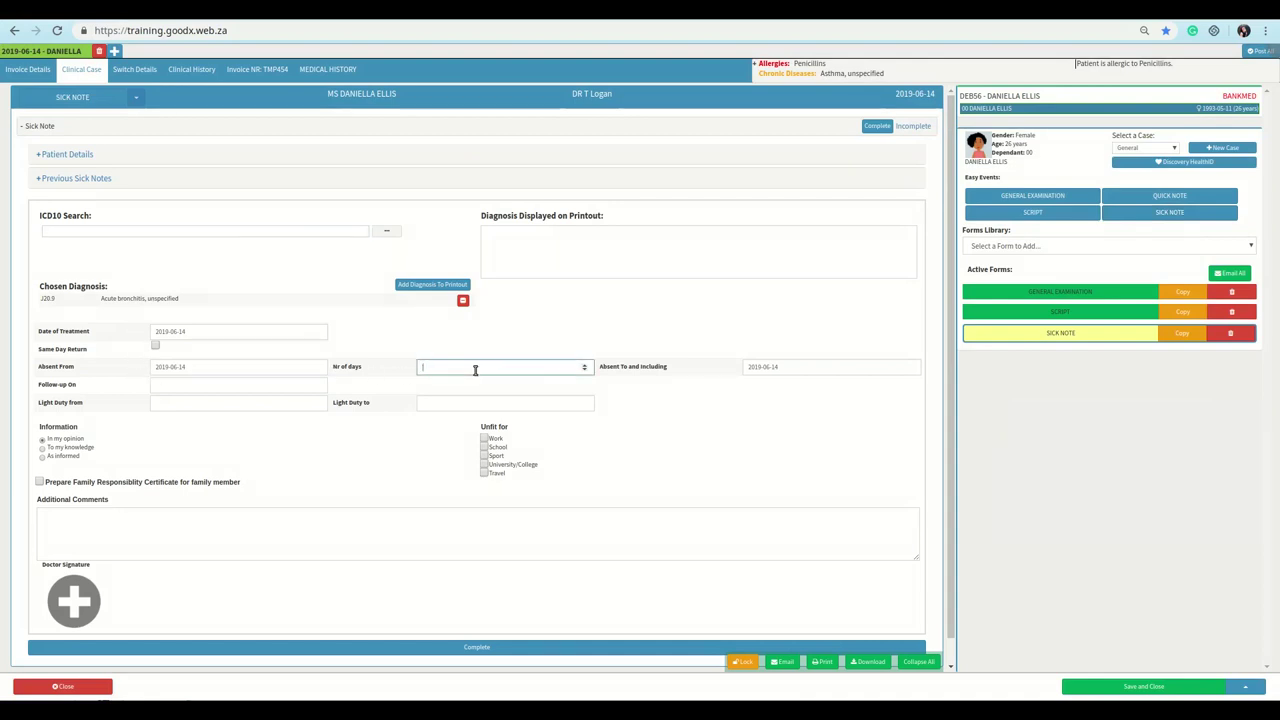
type("2")
key("Tab")
left_click(800, 408)
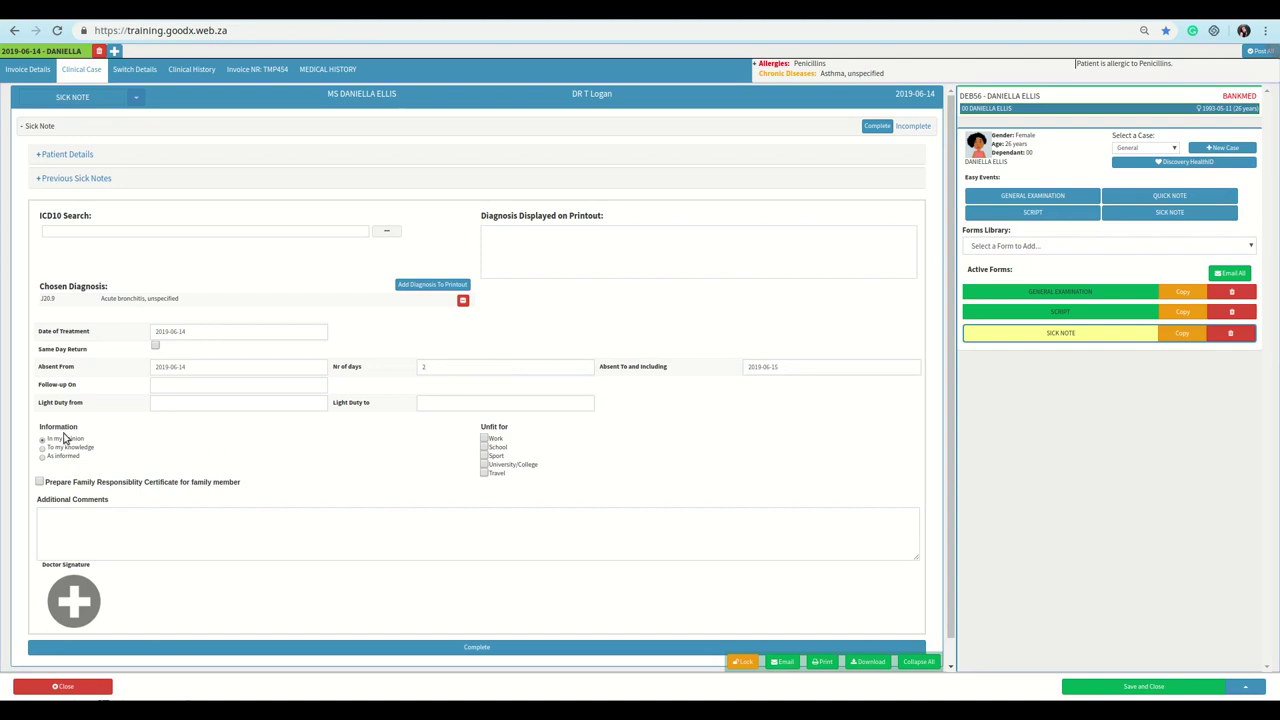
left_click(485, 441)
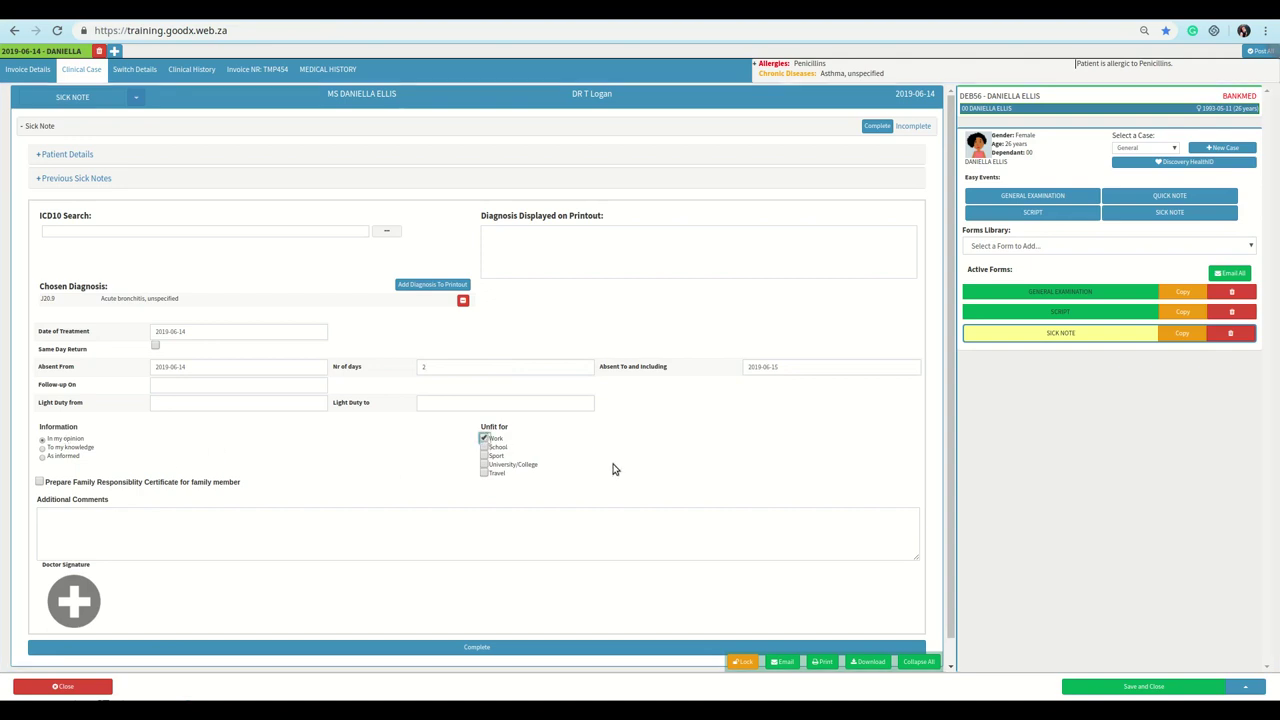
- Sign the sick note with a hand-drawn doctor signature, mark it complete, and save and close the clinical case
scroll(160, 510, "down", 1)
left_click(88, 572)
left_click_drag(546, 226, 750, 165)
left_click(852, 335)
scroll(820, 446, "up", 1)
left_click(878, 126)
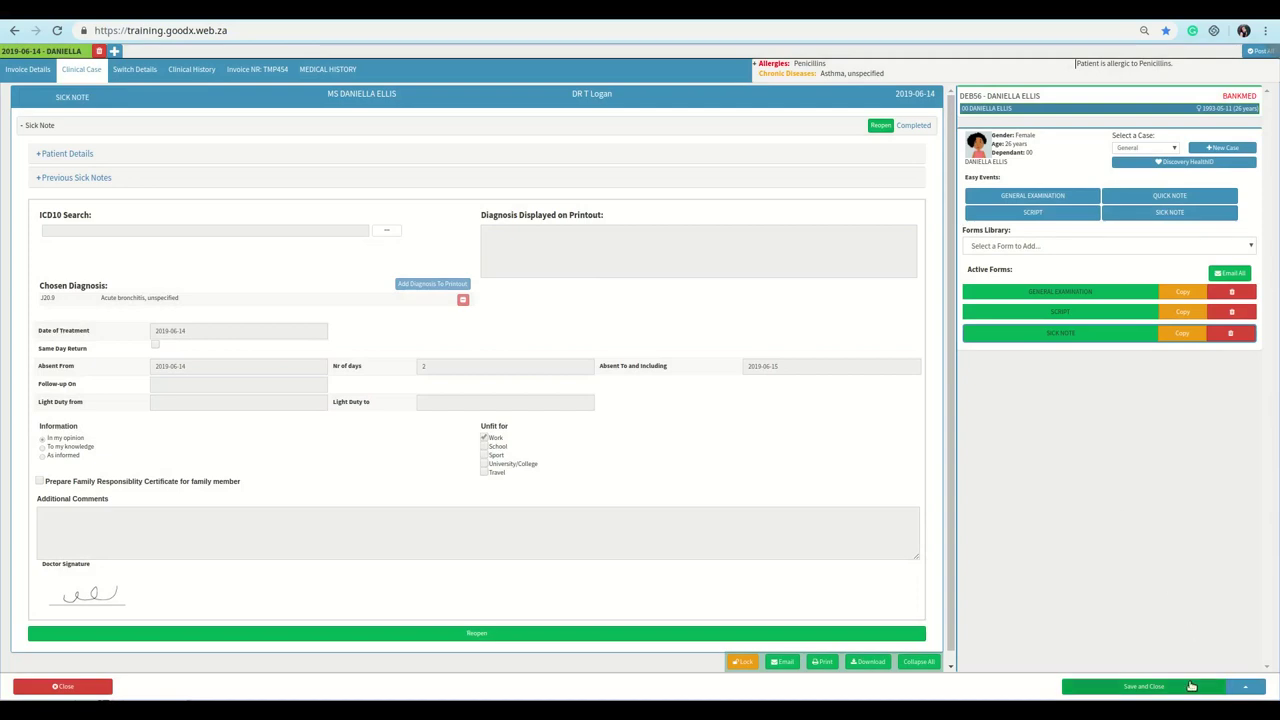
left_click(1191, 689)
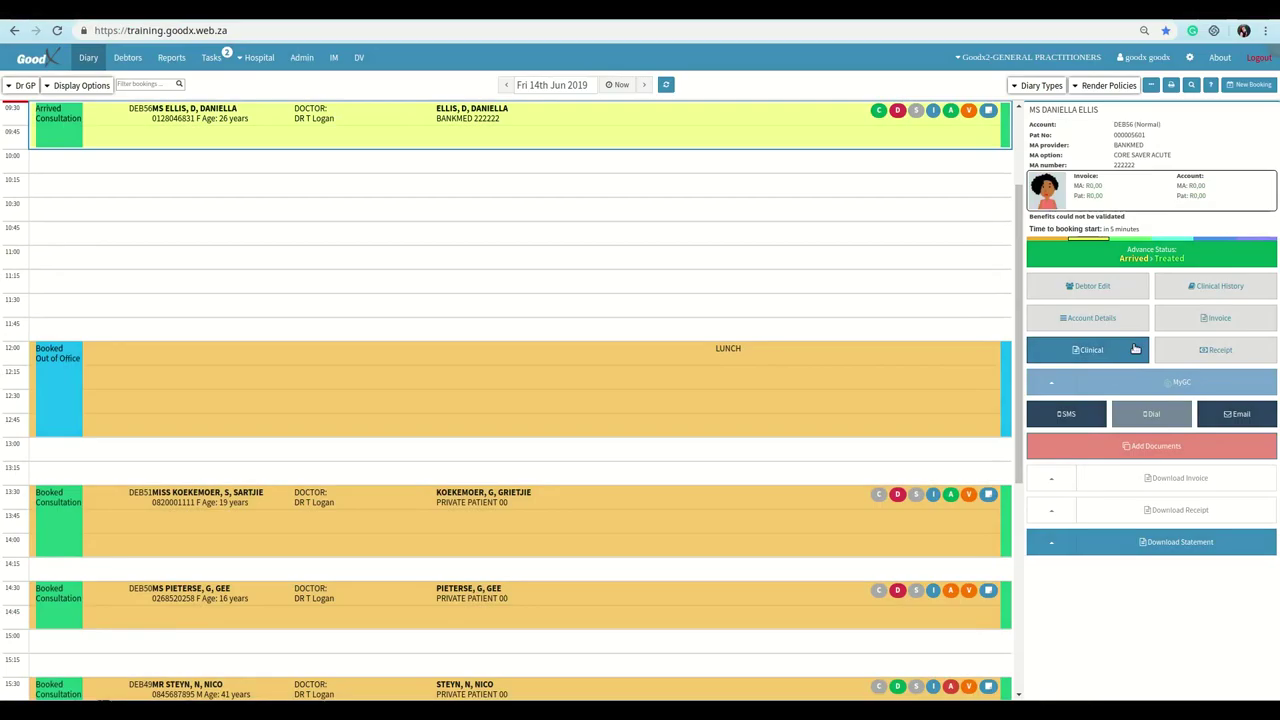
- Advance the 09:30 booking to Treated, and save a new 10:45 Emergency booking for an existing debtor found by surname
left_click(1227, 260)
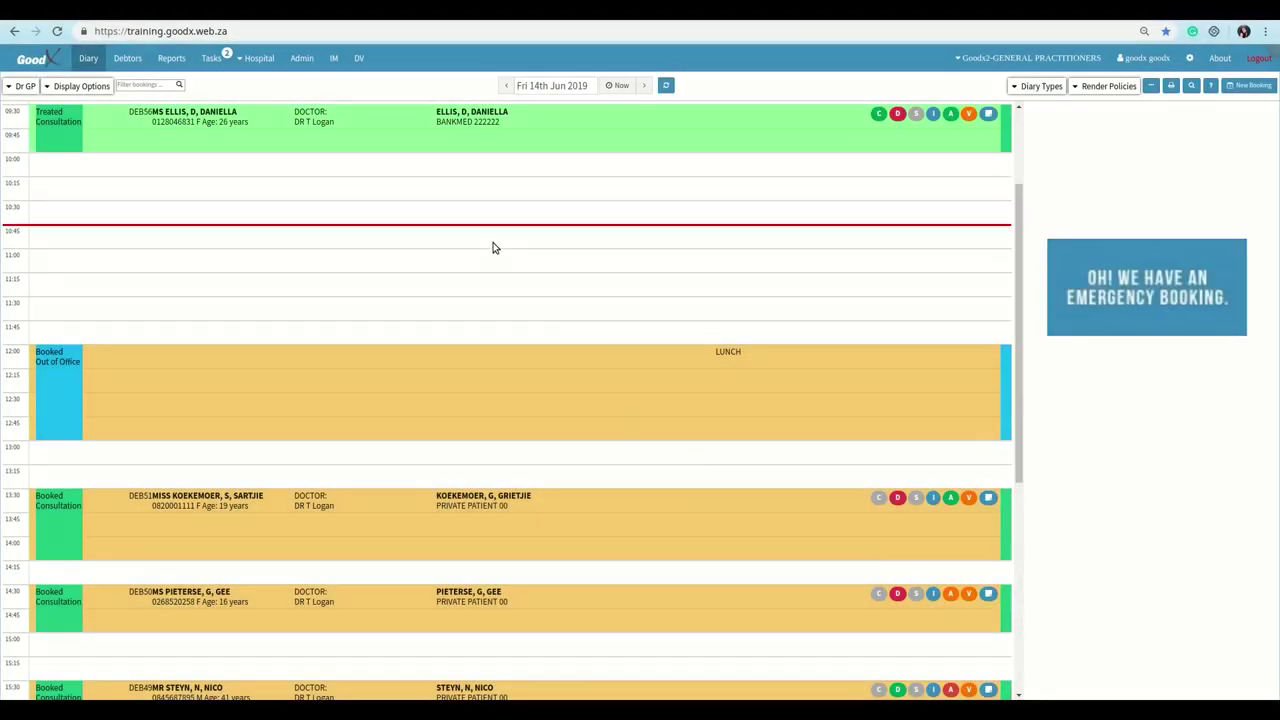
left_click(492, 247)
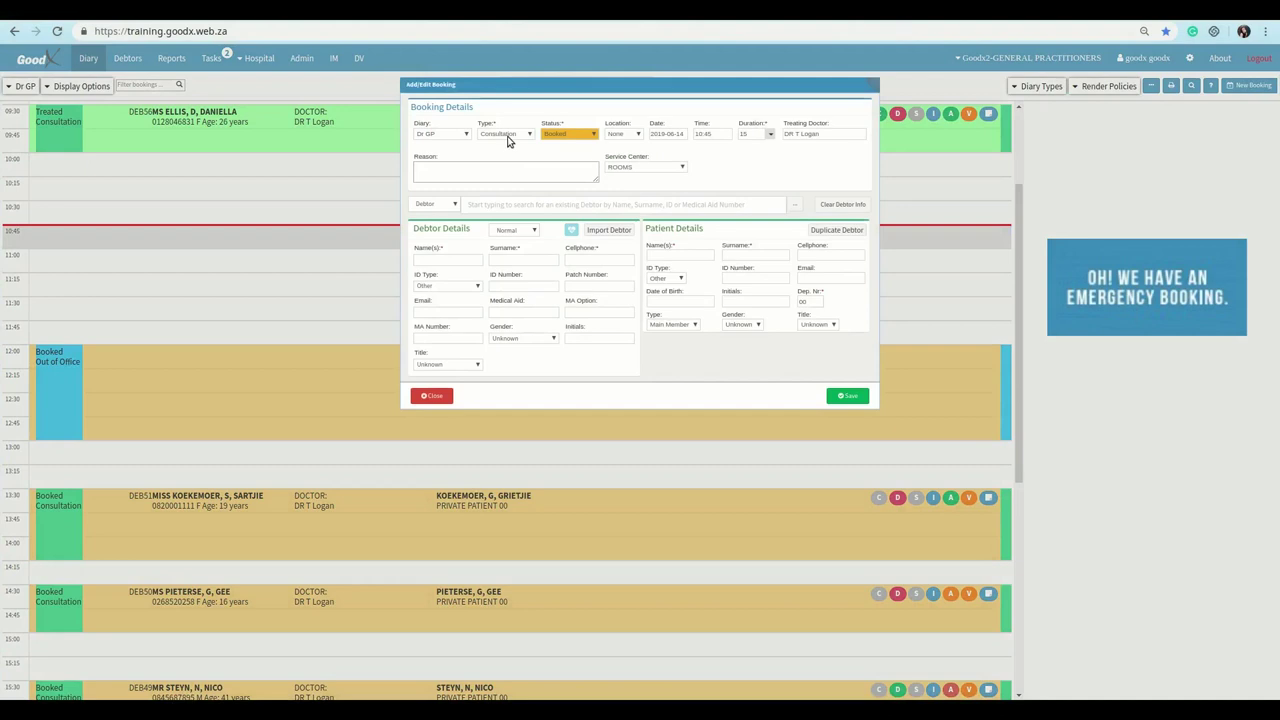
left_click(507, 141)
left_click(507, 176)
left_click(503, 203)
type("walsh")
left_click(528, 228)
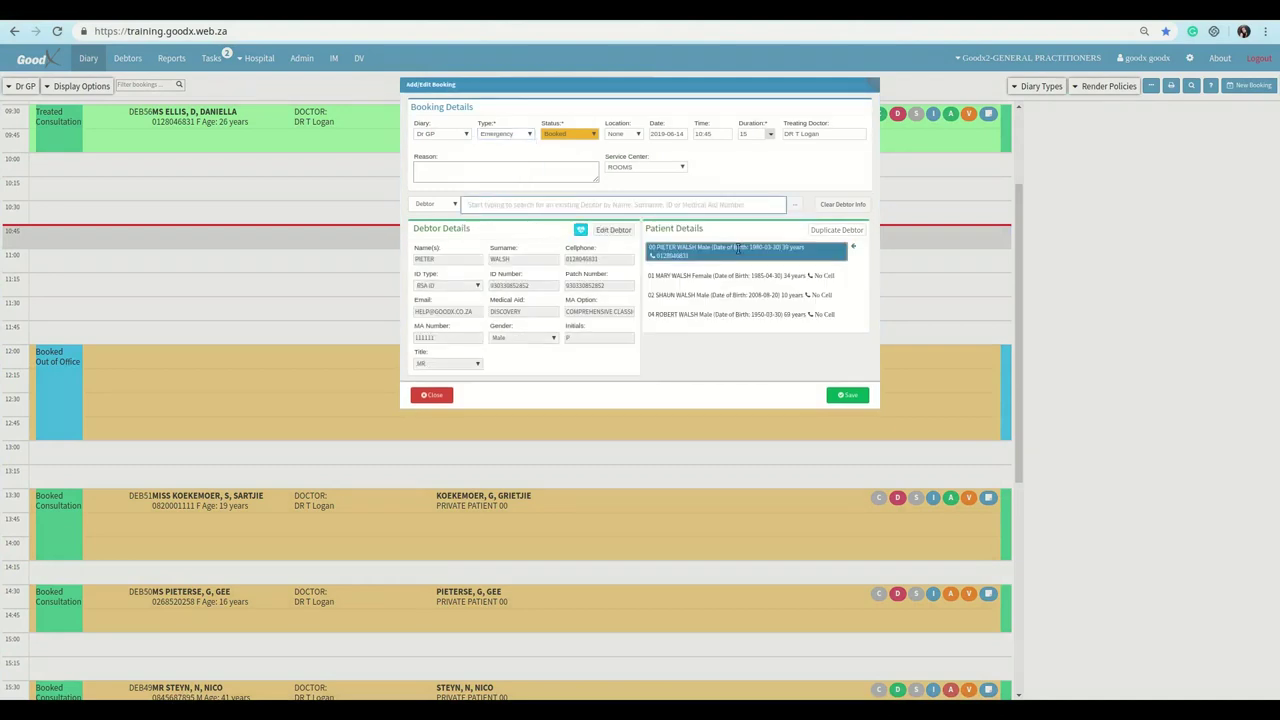
left_click(845, 394)
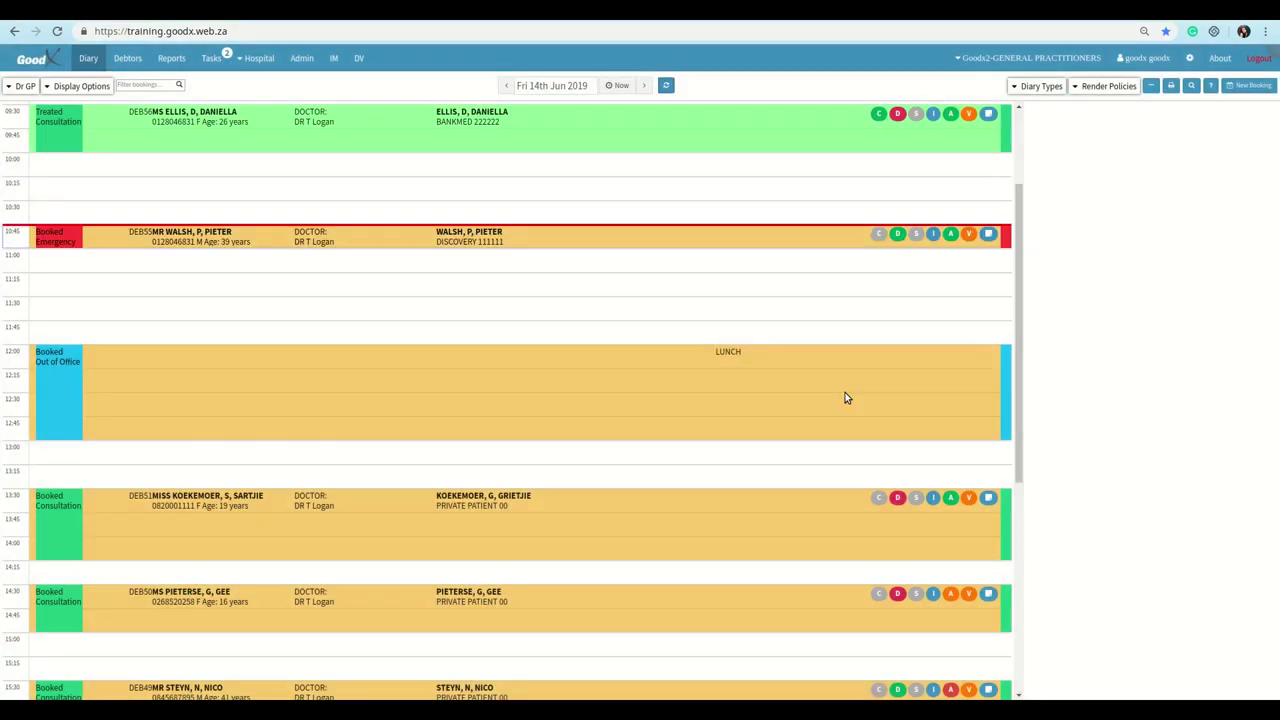
- Open the emergency patient's clinical case and start adding an image under Physical Examination
left_click(586, 247)
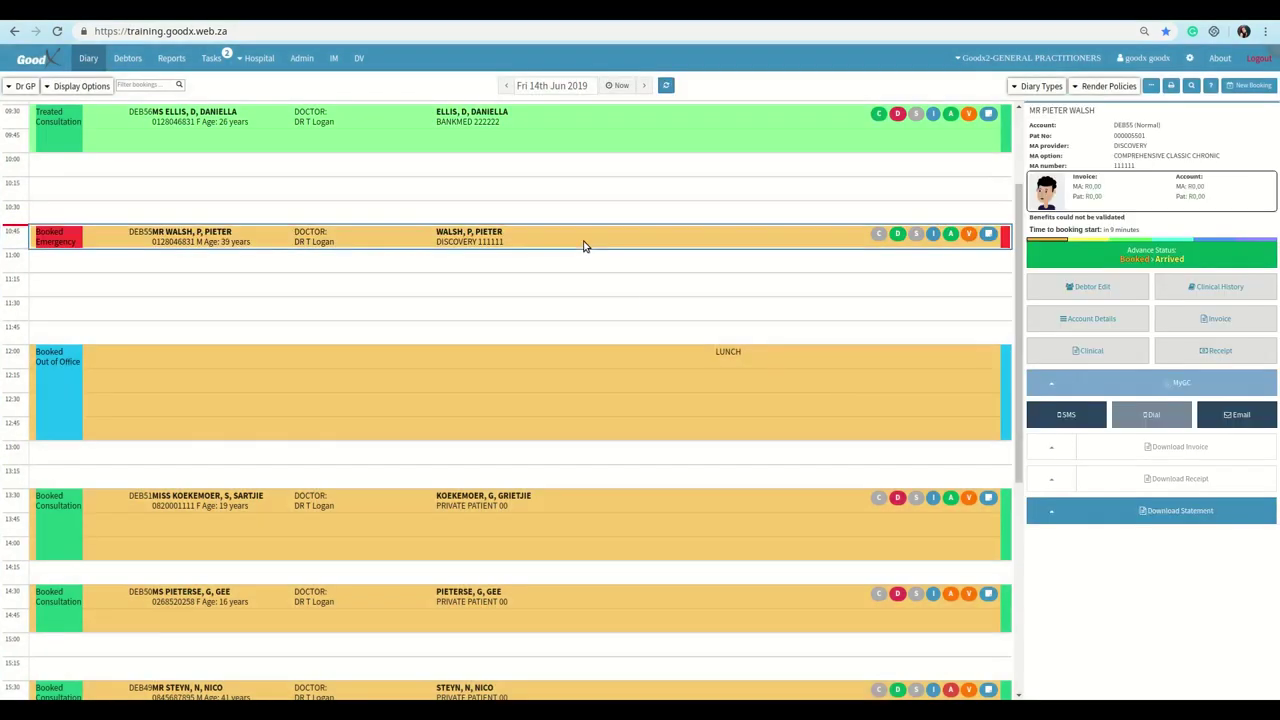
left_click(1040, 348)
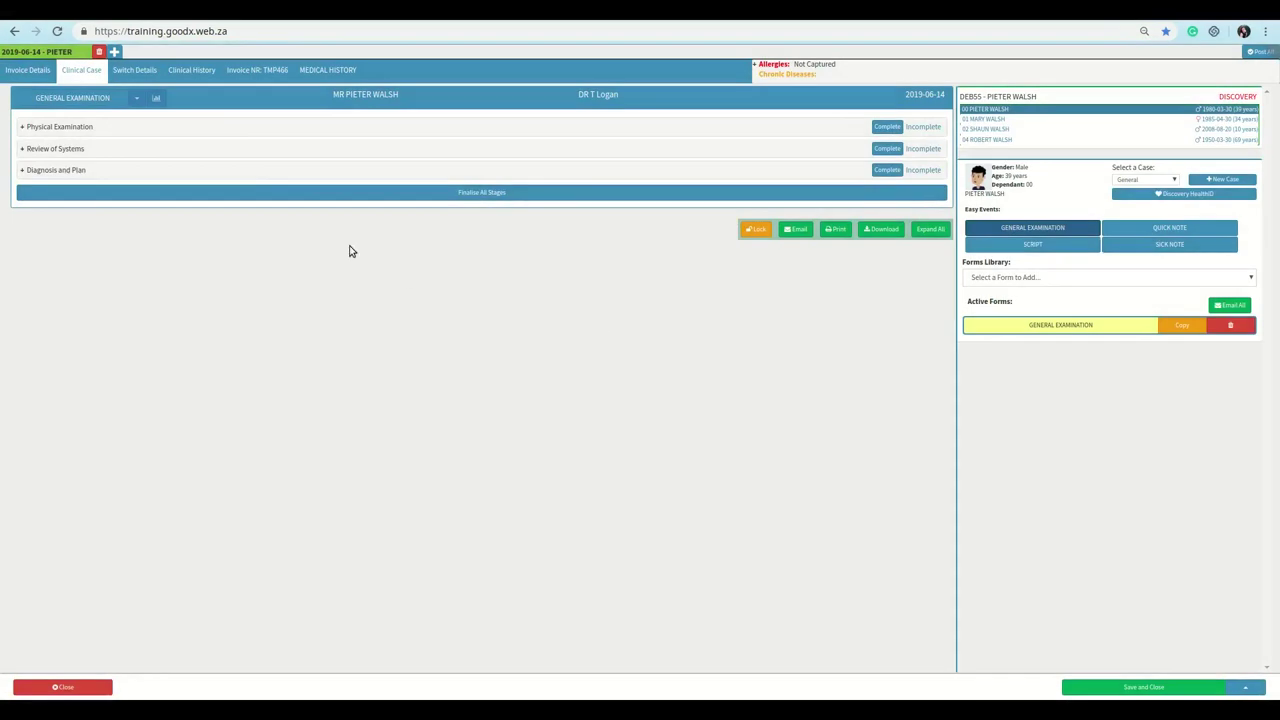
left_click(228, 137)
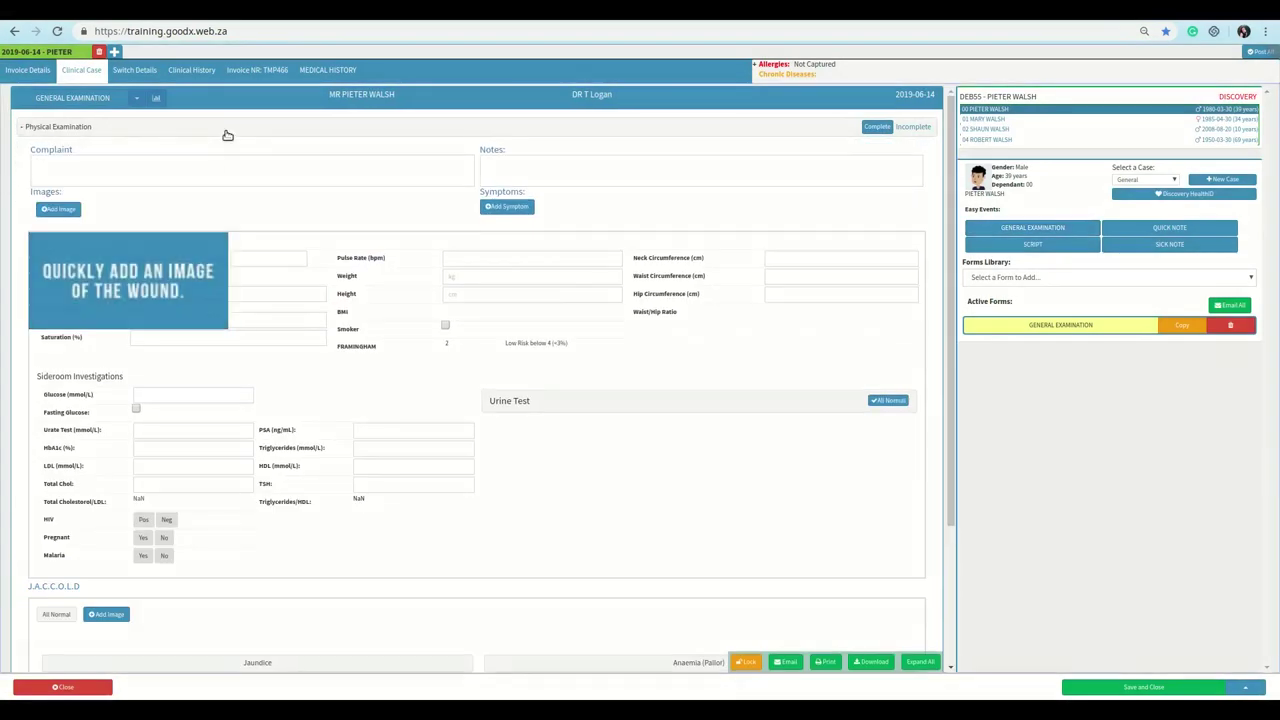
left_click(73, 218)
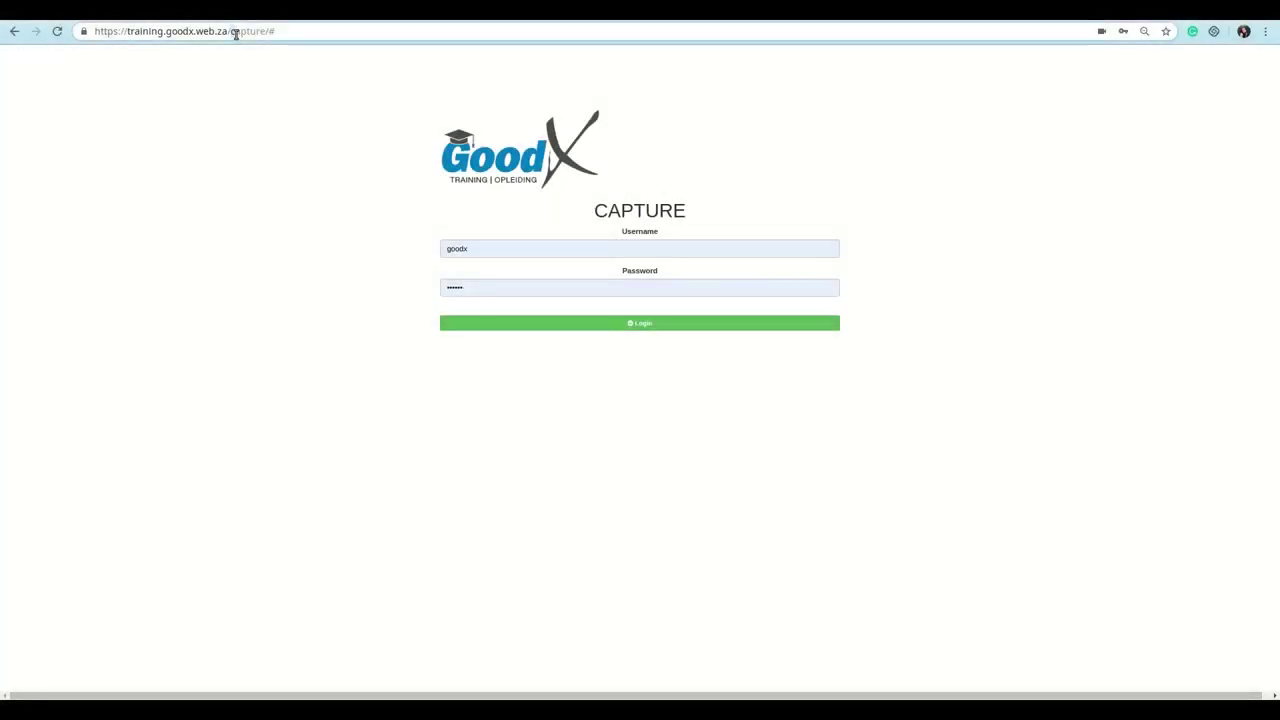
- Open the training.goodx.web.za/capture page, log in with the prefilled credentials and take a picture of the wound
left_click_drag(234, 31, 267, 31)
left_click(194, 326)
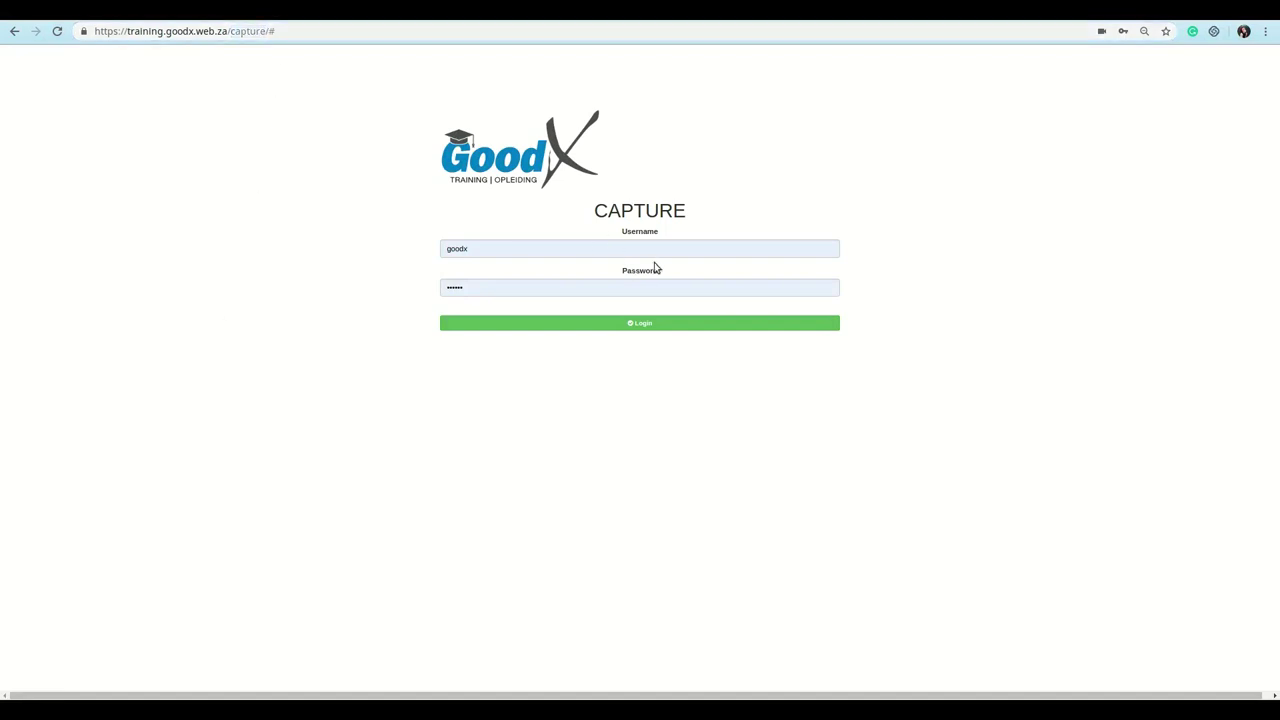
left_click(662, 326)
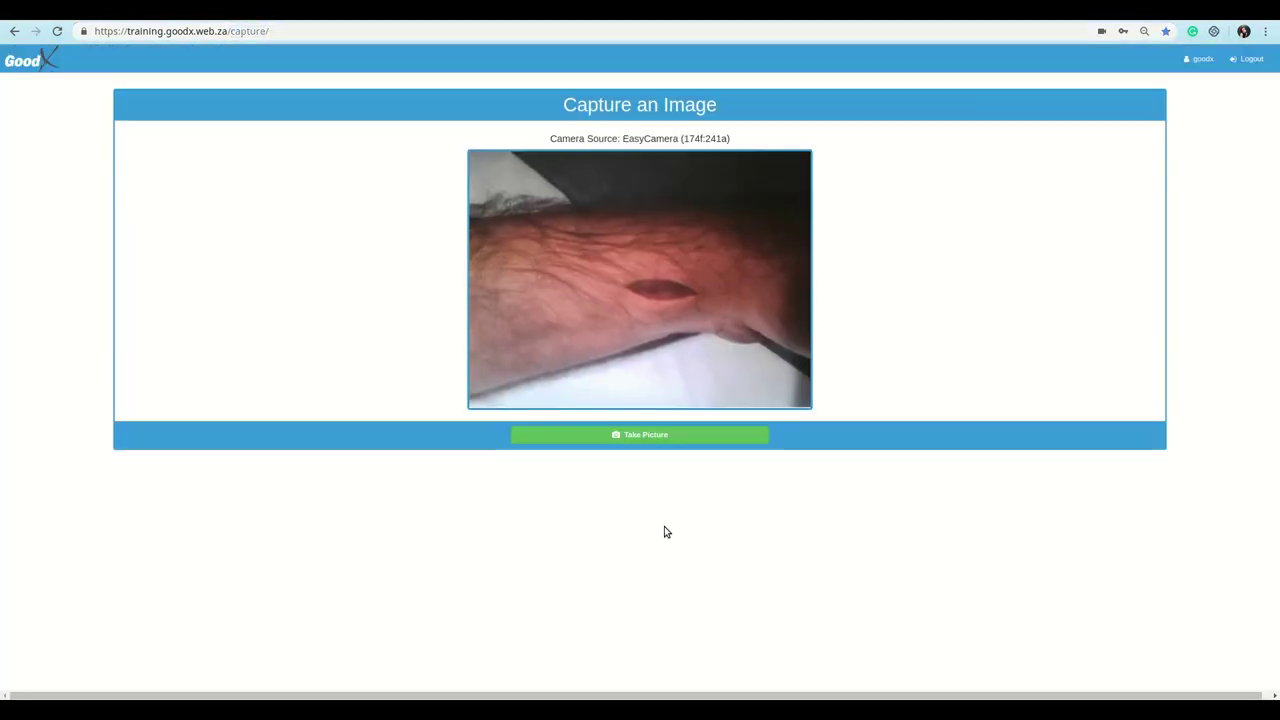
left_click(661, 436)
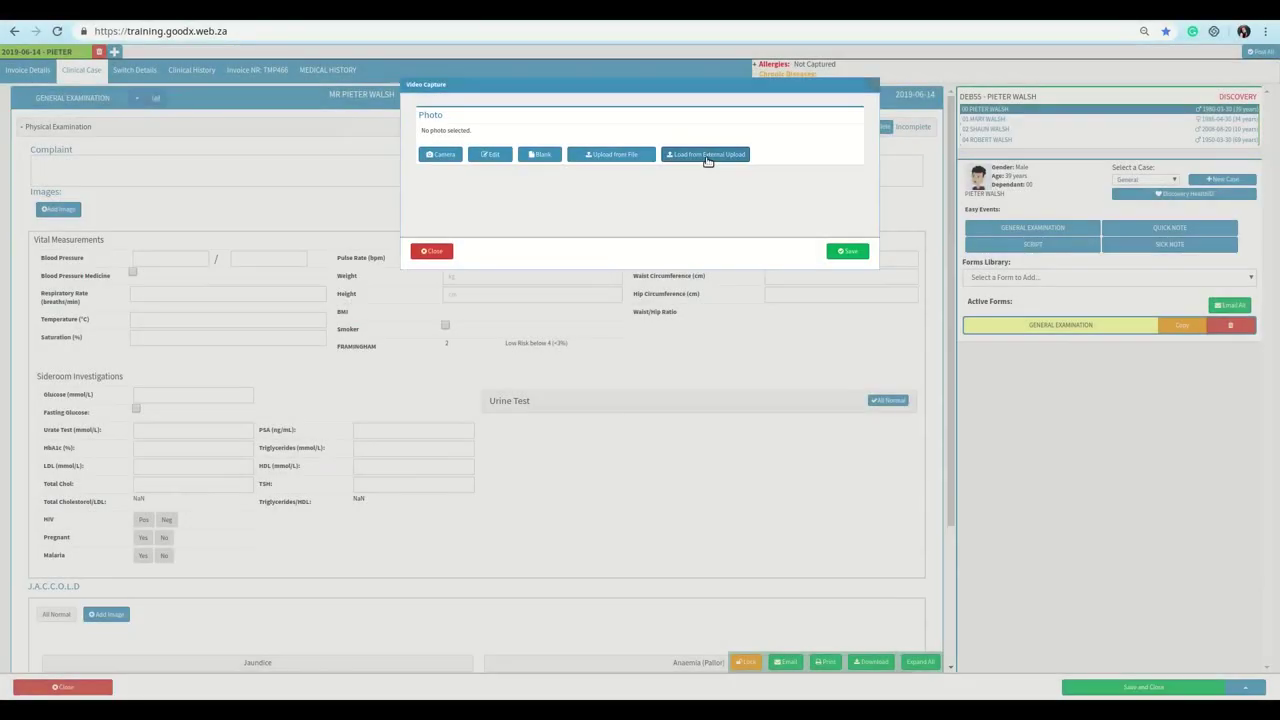
- Load the externally uploaded wound photo with ID 16 and save it to the physical examination
left_click(706, 157)
left_click(485, 180)
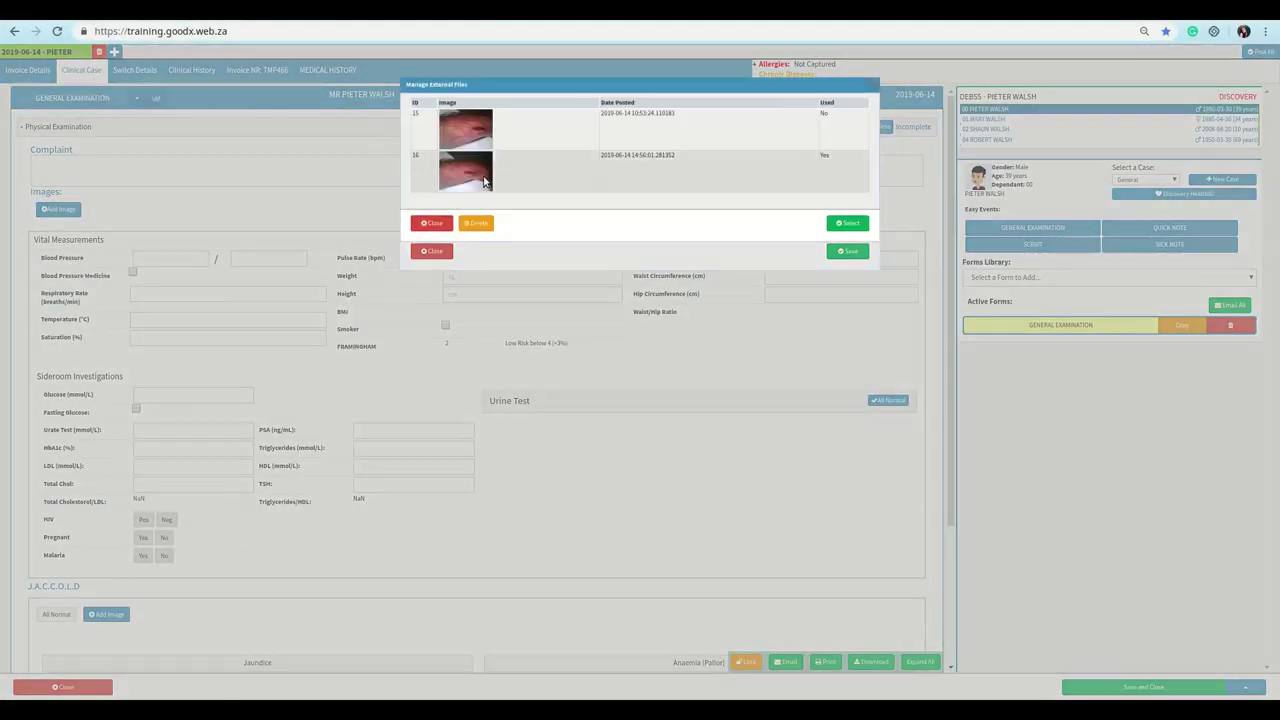
left_click(855, 226)
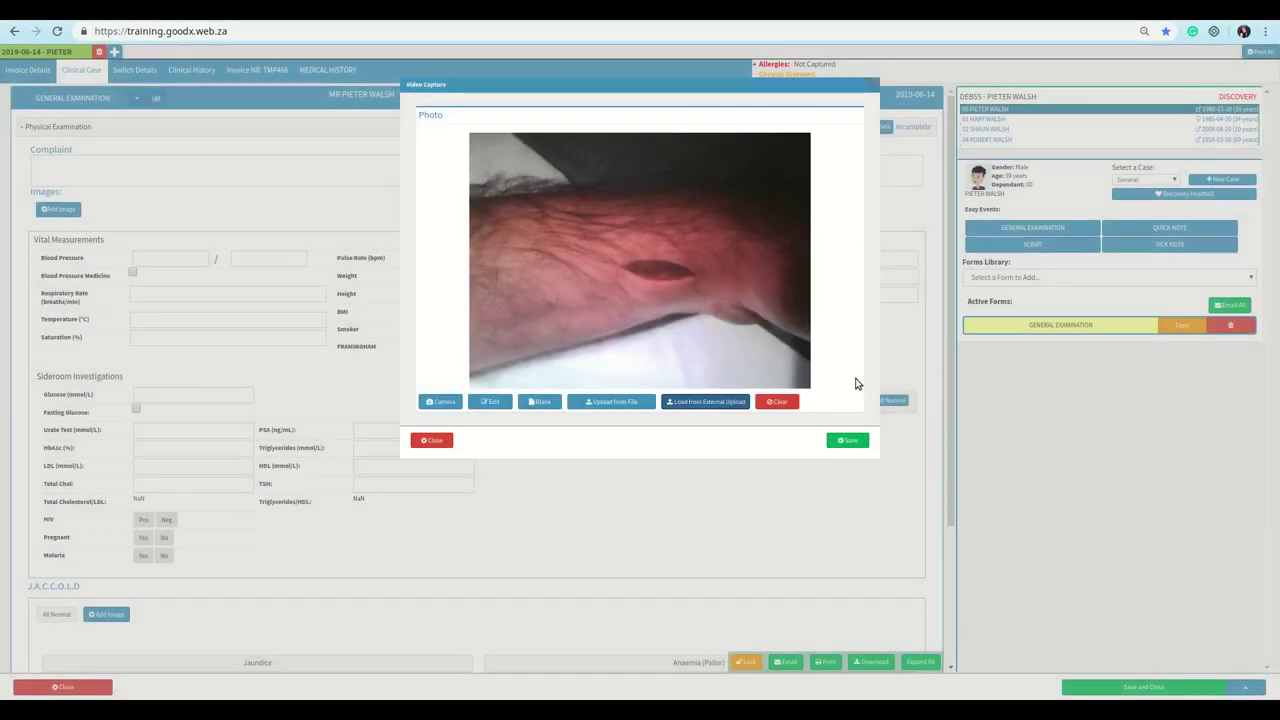
left_click(855, 440)
- Record blood pressure 140/85 and pulse rate 140, and mark the Physical Examination complete
left_click(165, 262)
type("140")
left_click(275, 262)
type("85")
left_click(559, 264)
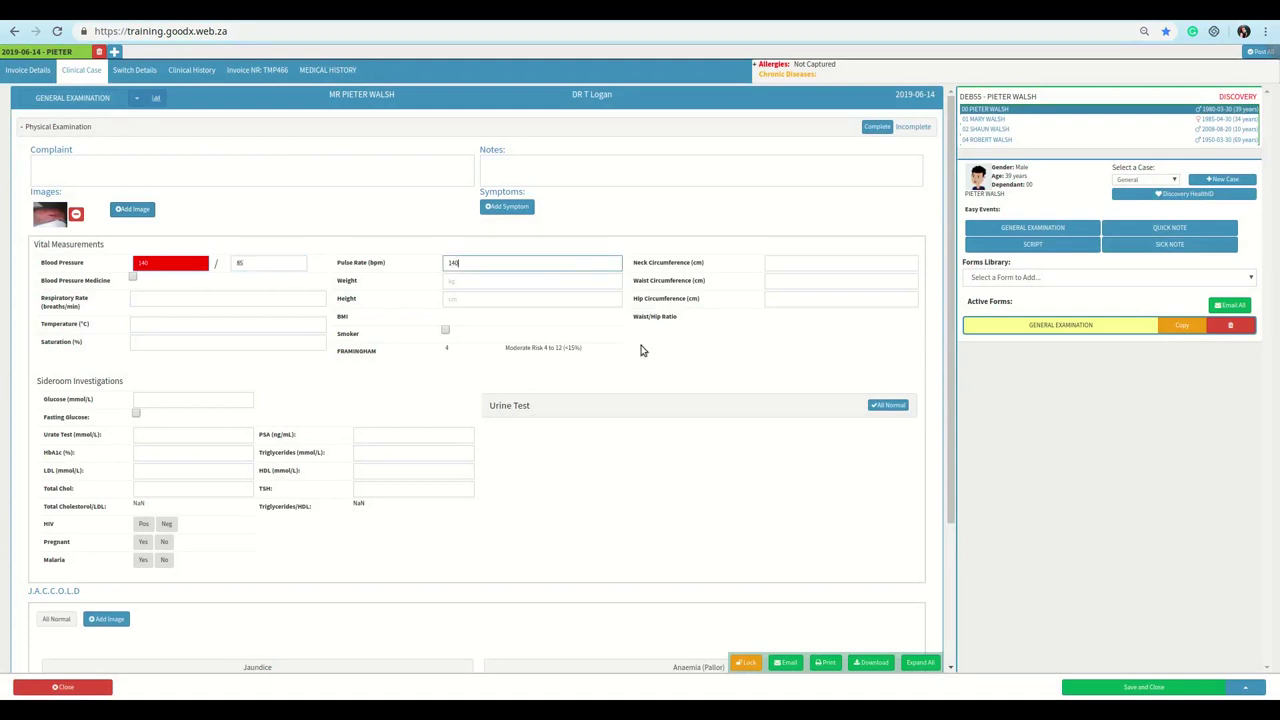
left_click(668, 367)
left_click(877, 126)
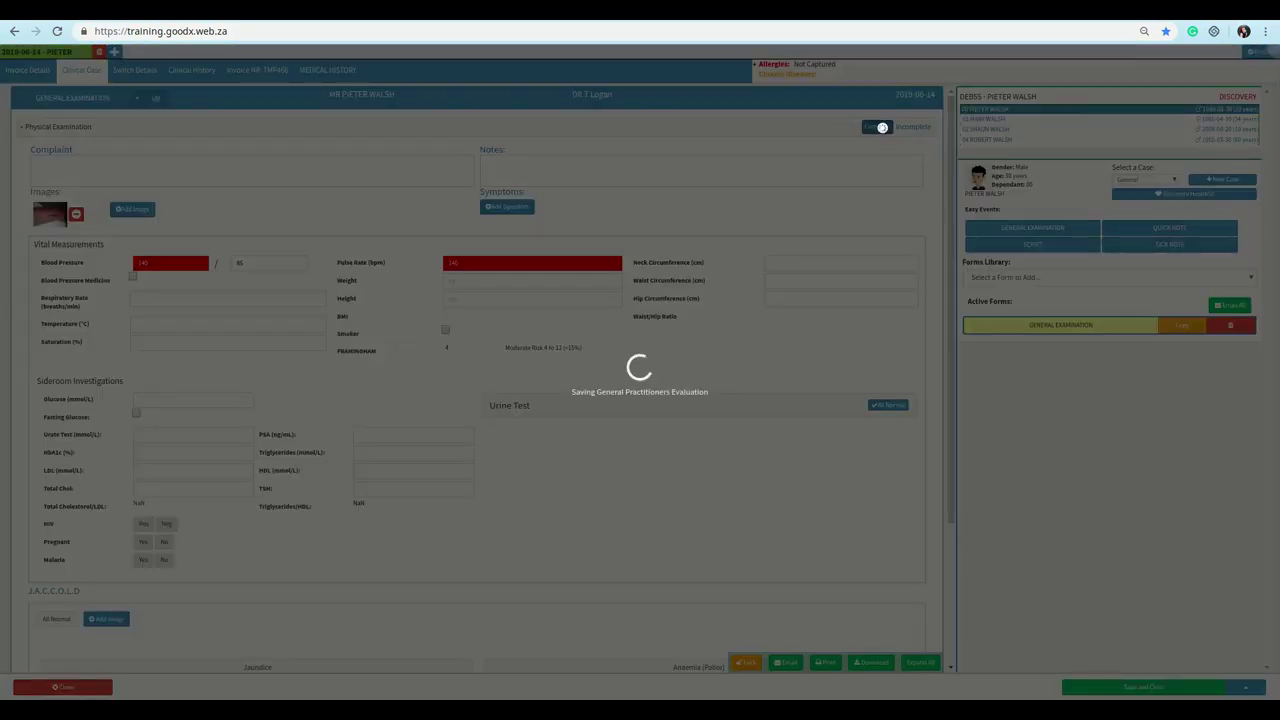
- Add diagnoses S61.0, open wound of finger(s) without damage to nail, and Y28.01, contact with sharp object, under Diagnosis and Plan
left_click(100, 169)
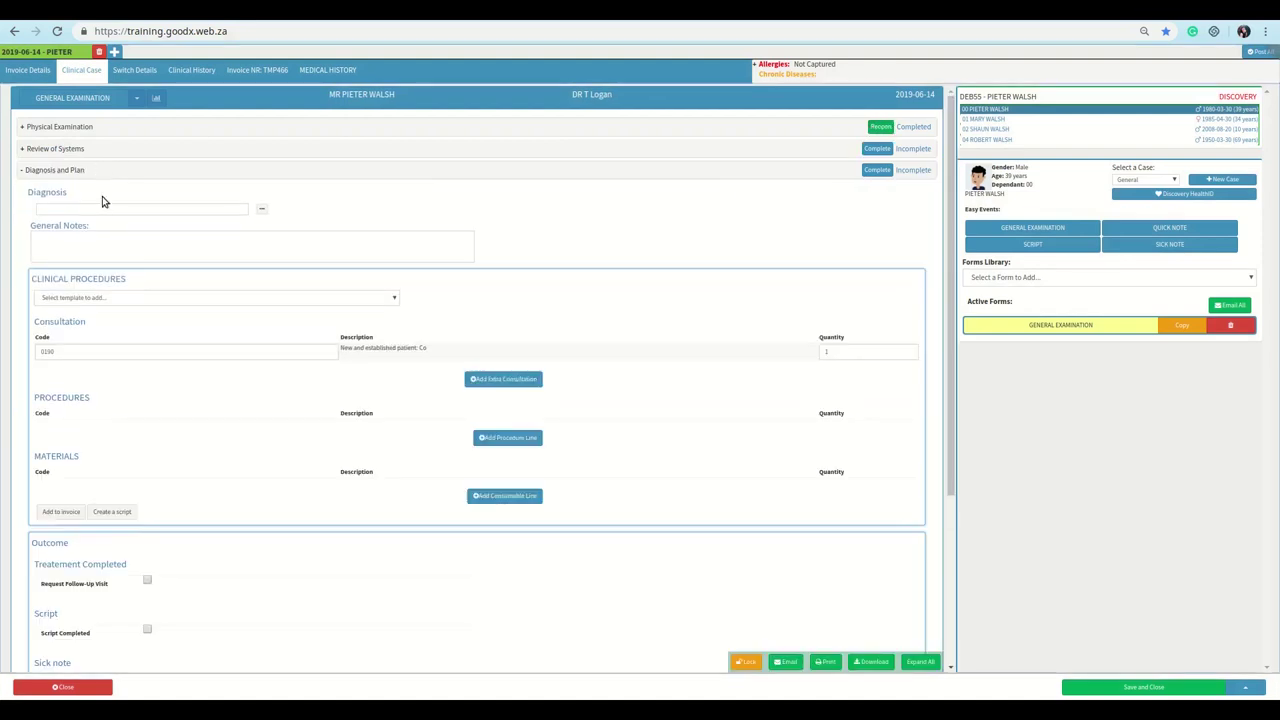
left_click(105, 210)
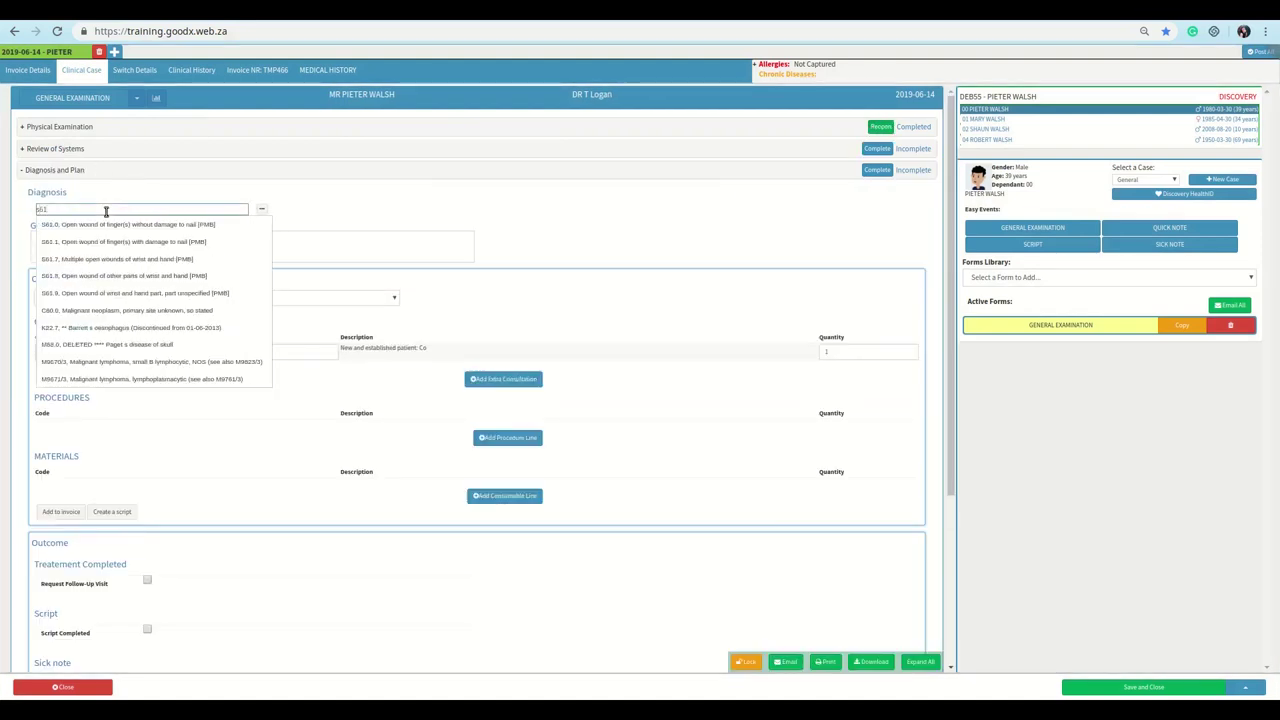
left_click(96, 225)
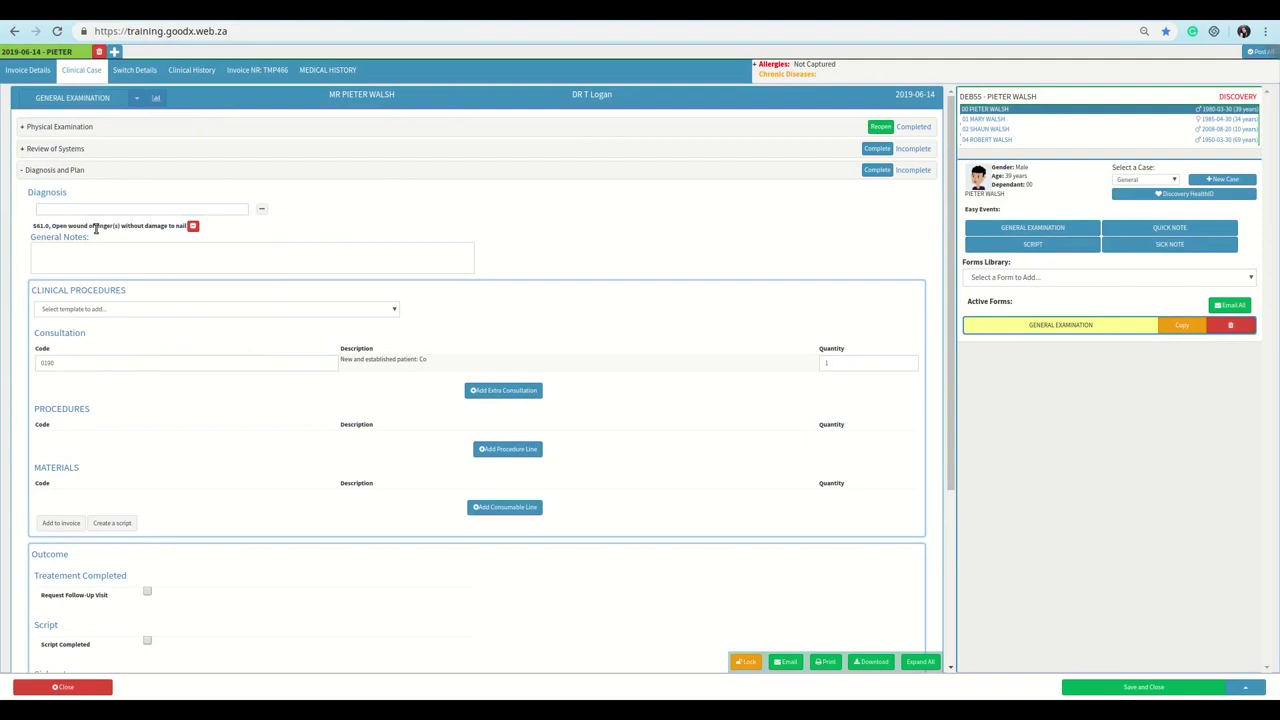
left_click(177, 210)
type("y28")
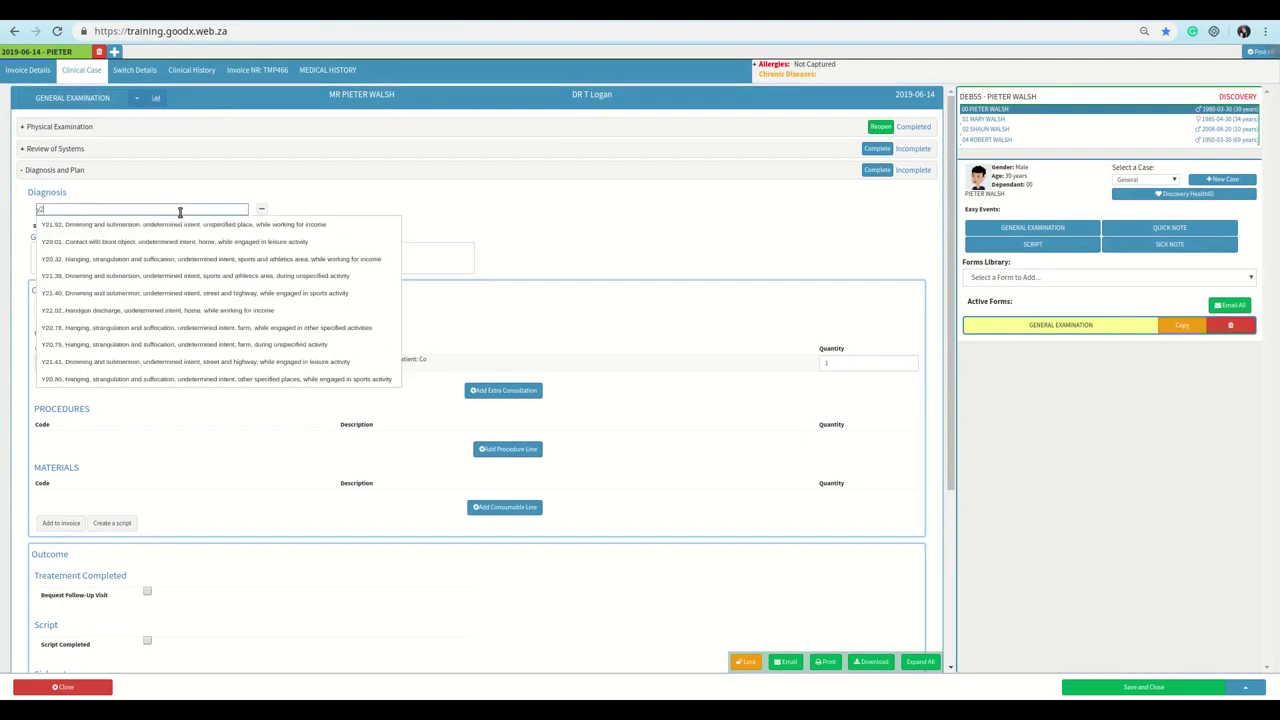
key("Down")
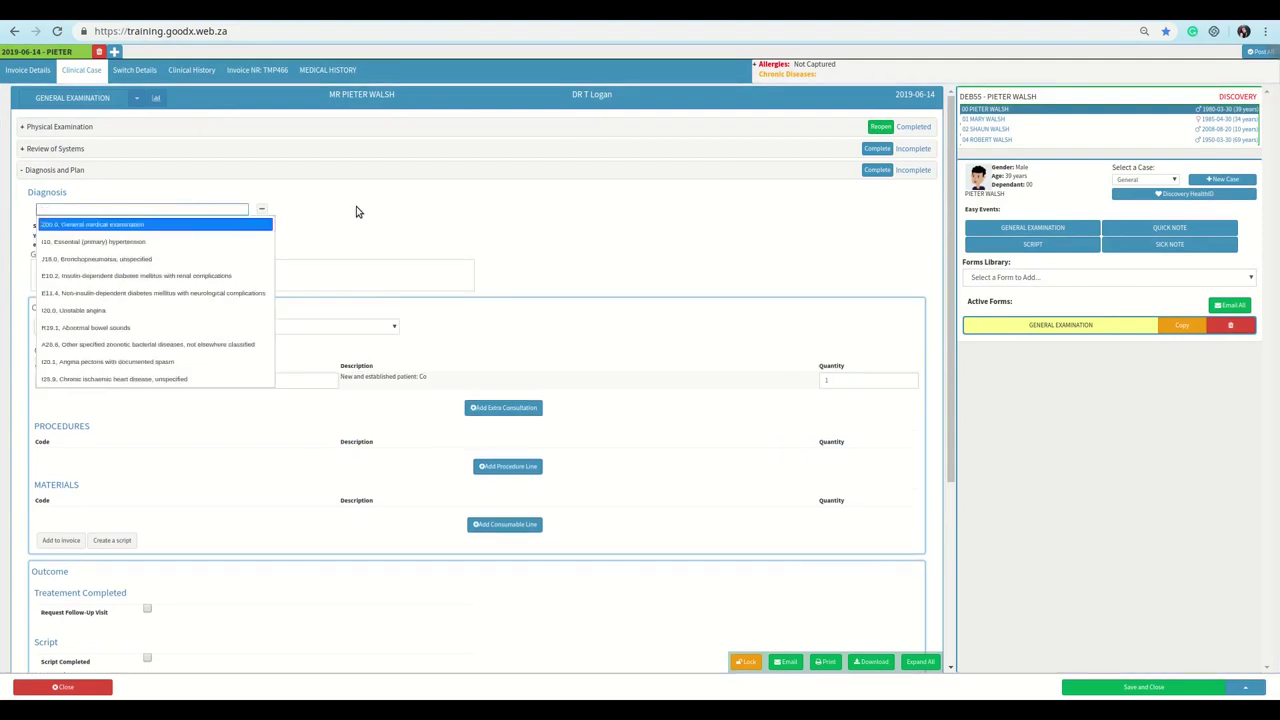
key("Return")
- Enter "Stitches were used." in the diagnosis general notes
left_click(79, 271)
type("Stitches are")
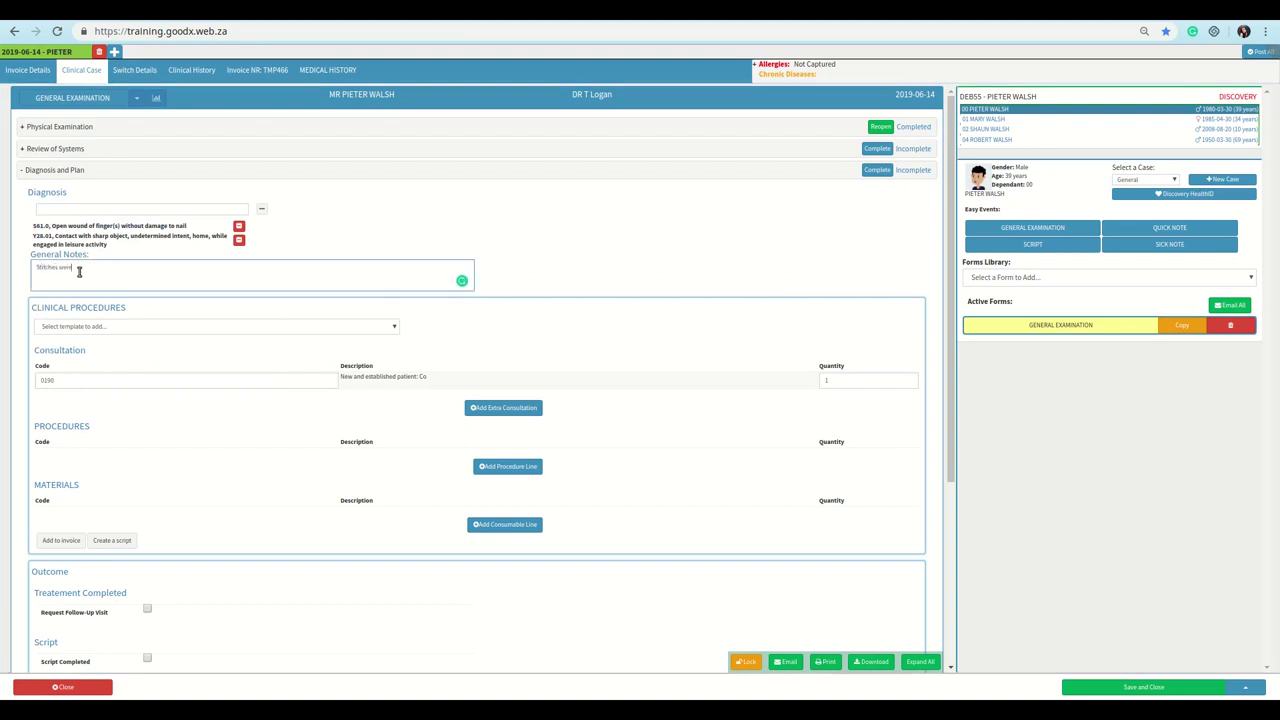
left_click(605, 260)
- Add the STITCHES/STEKE clinical procedure template, set its type to NYLON 4/0 and add its items to billing
scroll(540, 277, "down", 1)
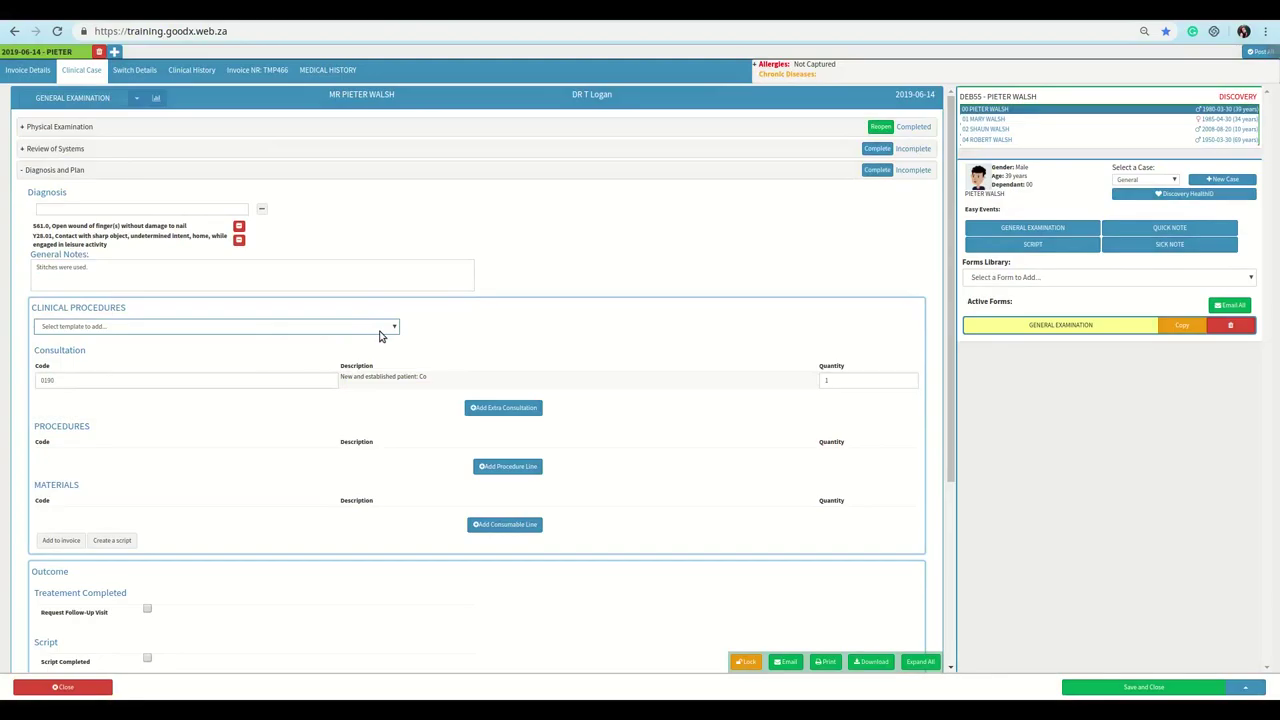
left_click(383, 327)
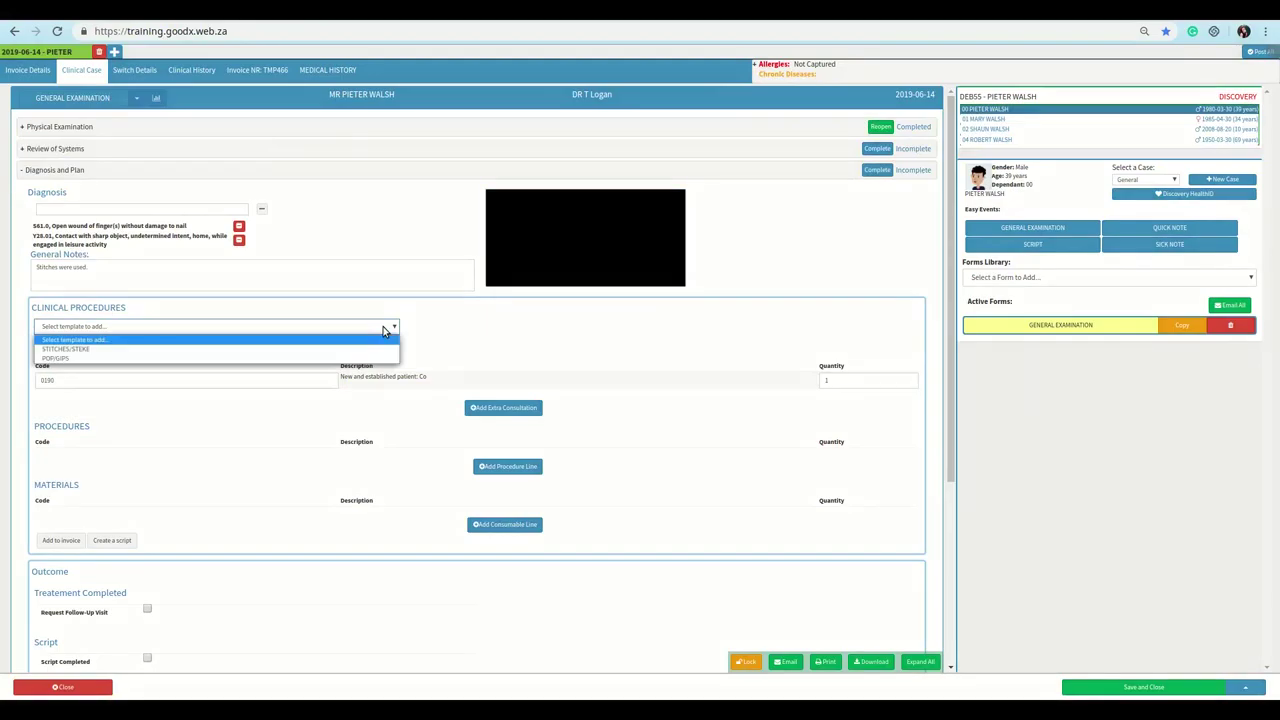
left_click(384, 350)
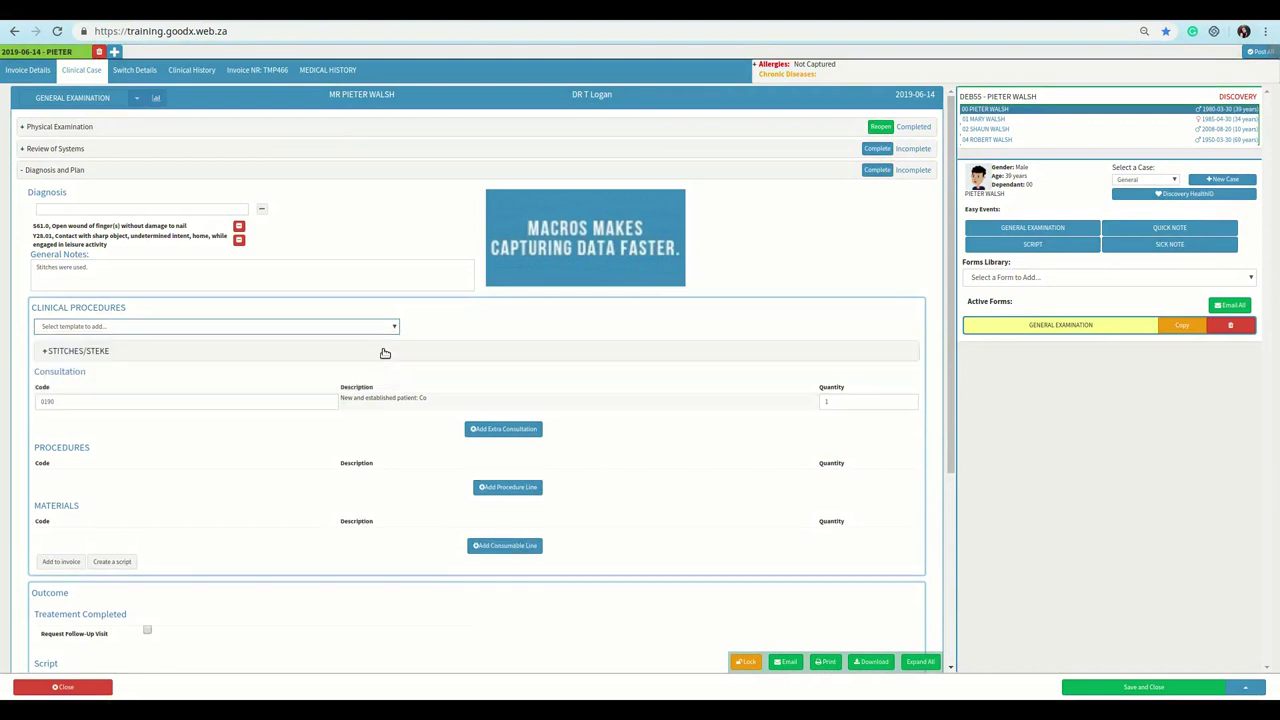
left_click(385, 353)
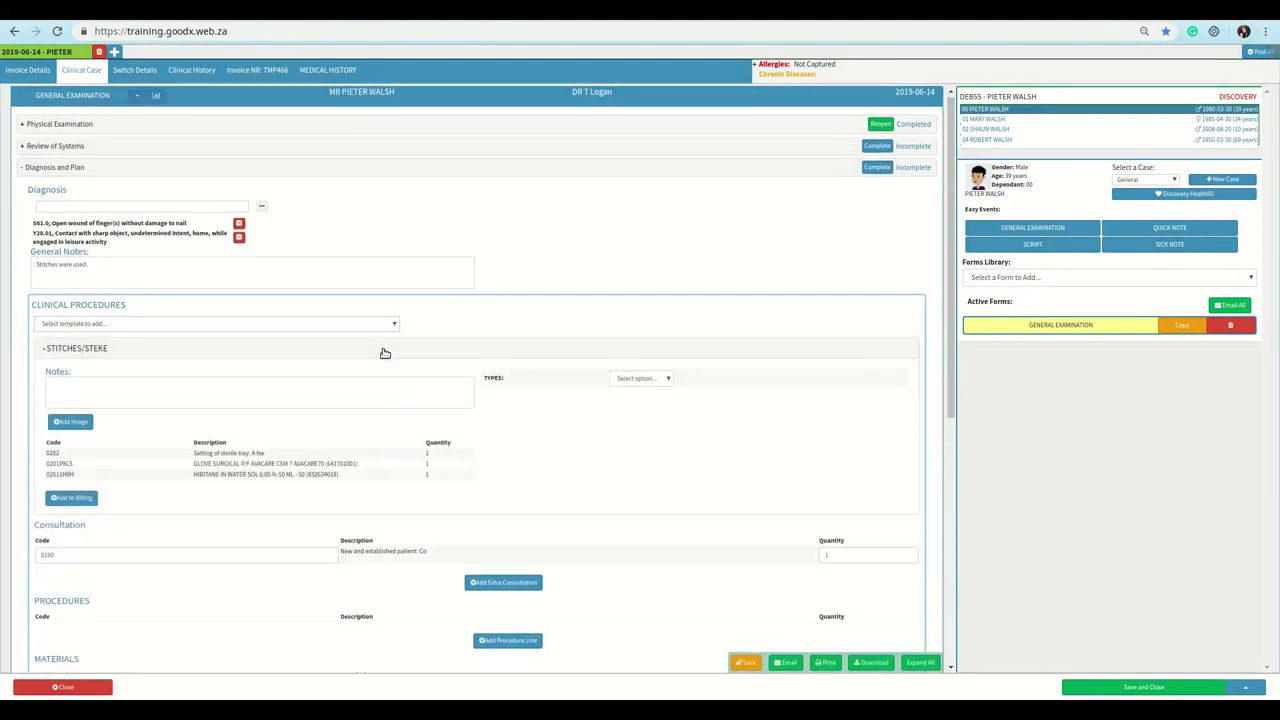
scroll(383, 354, "down", 1)
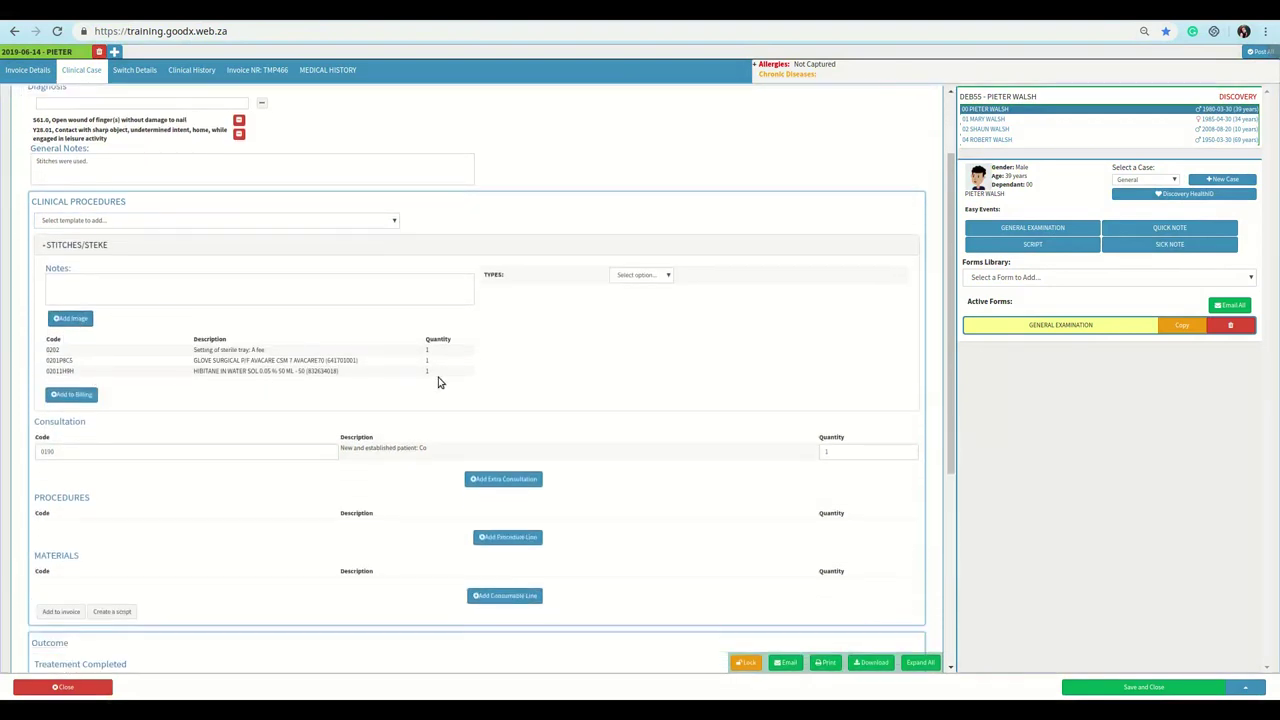
left_click(661, 278)
left_click(655, 371)
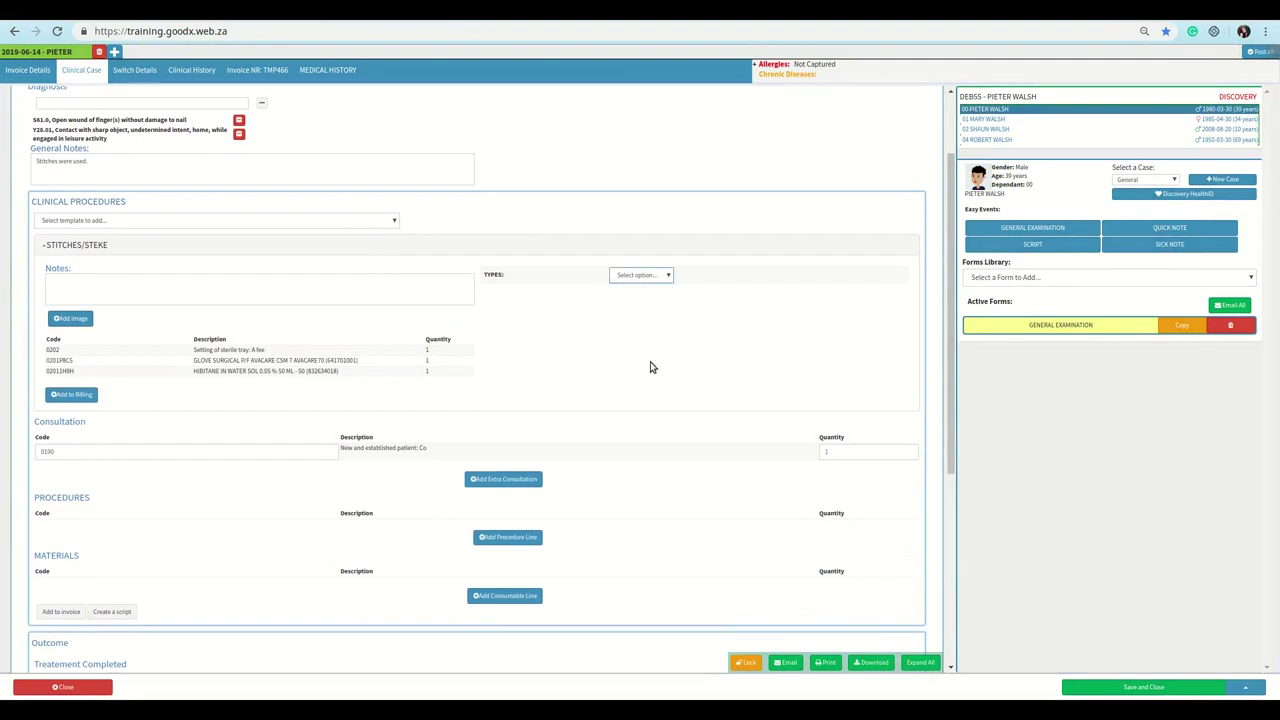
scroll(650, 367, "down", 1)
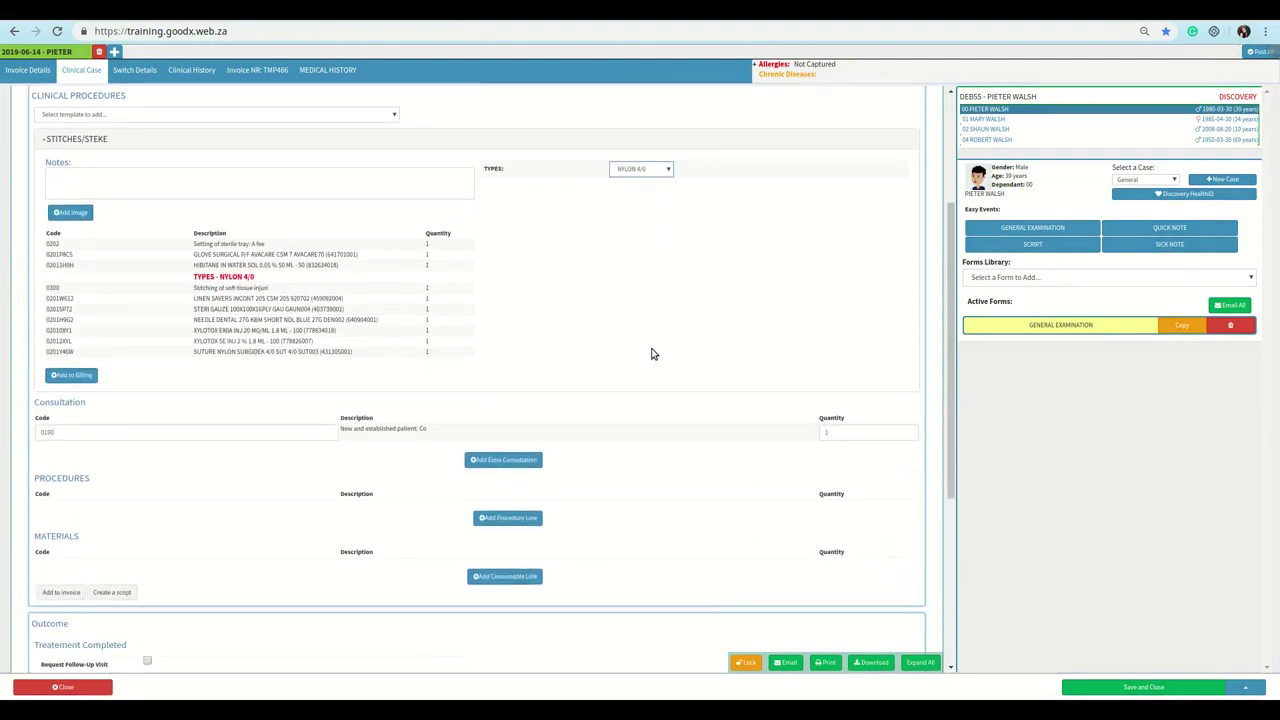
left_click(75, 378)
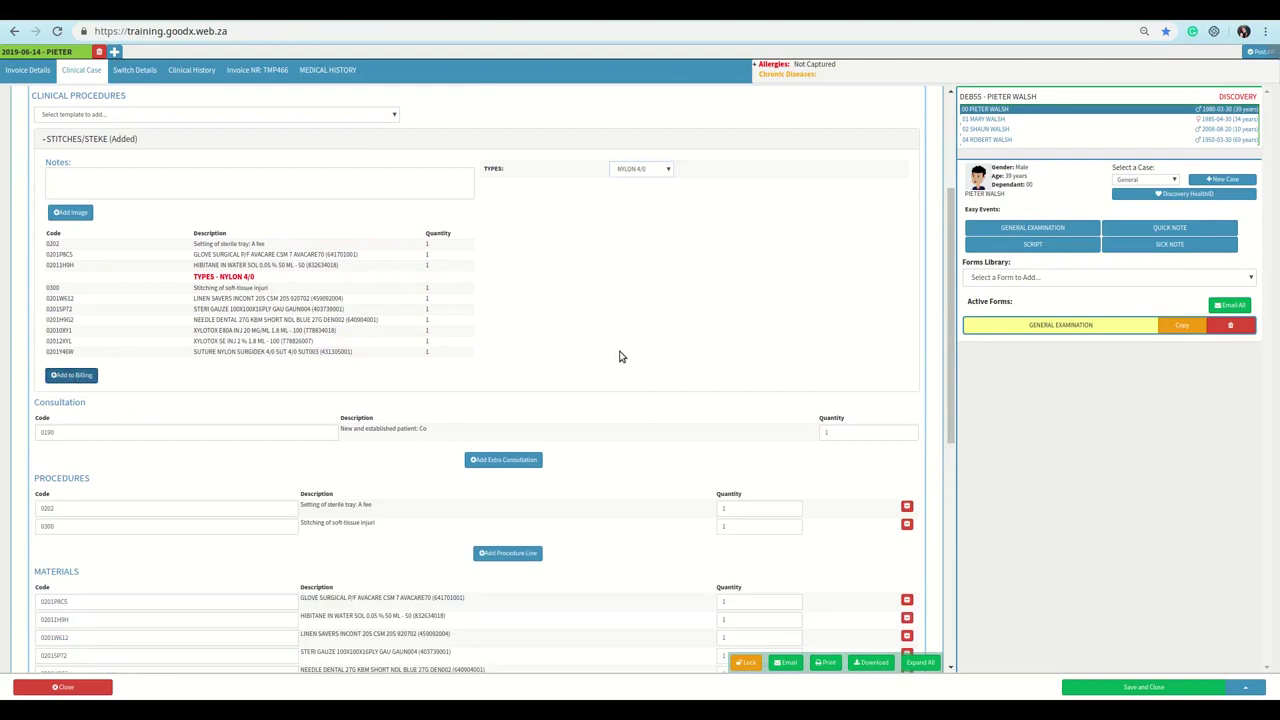
- Add the consultation, procedure and material lines to the patient's invoice
scroll(677, 346, "down", 1)
scroll(726, 456, "down", 1)
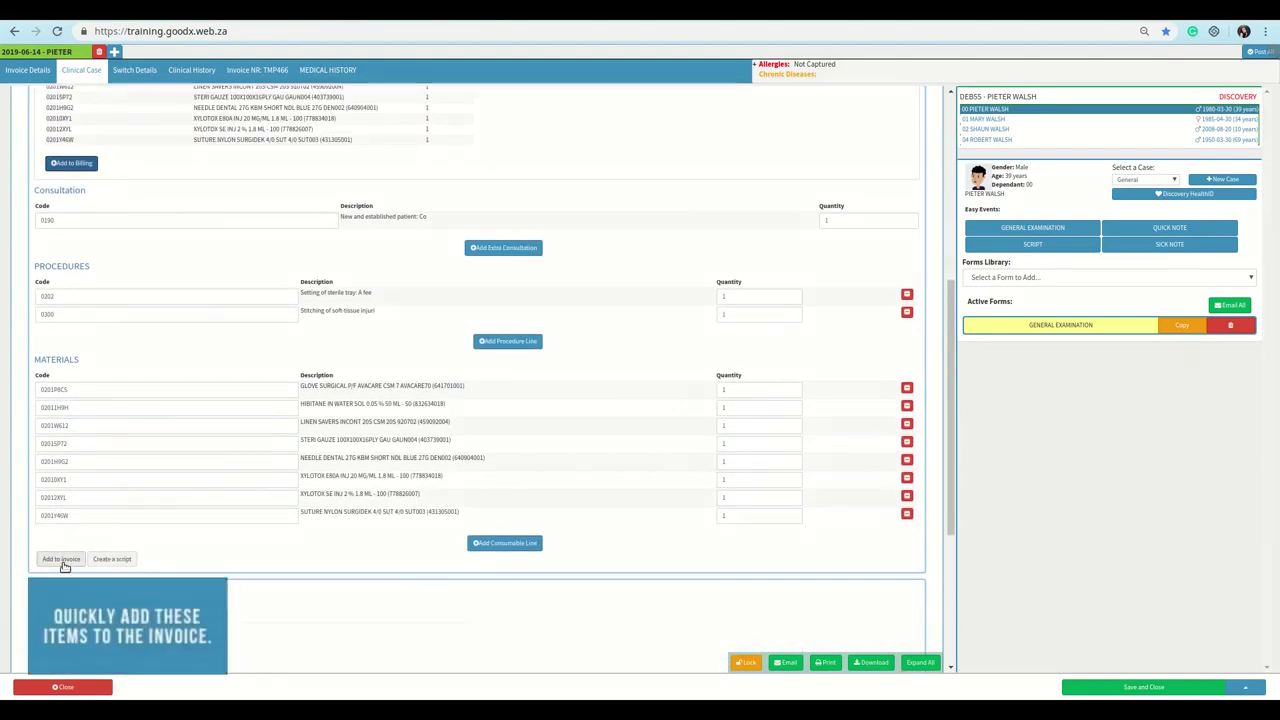
left_click(61, 561)
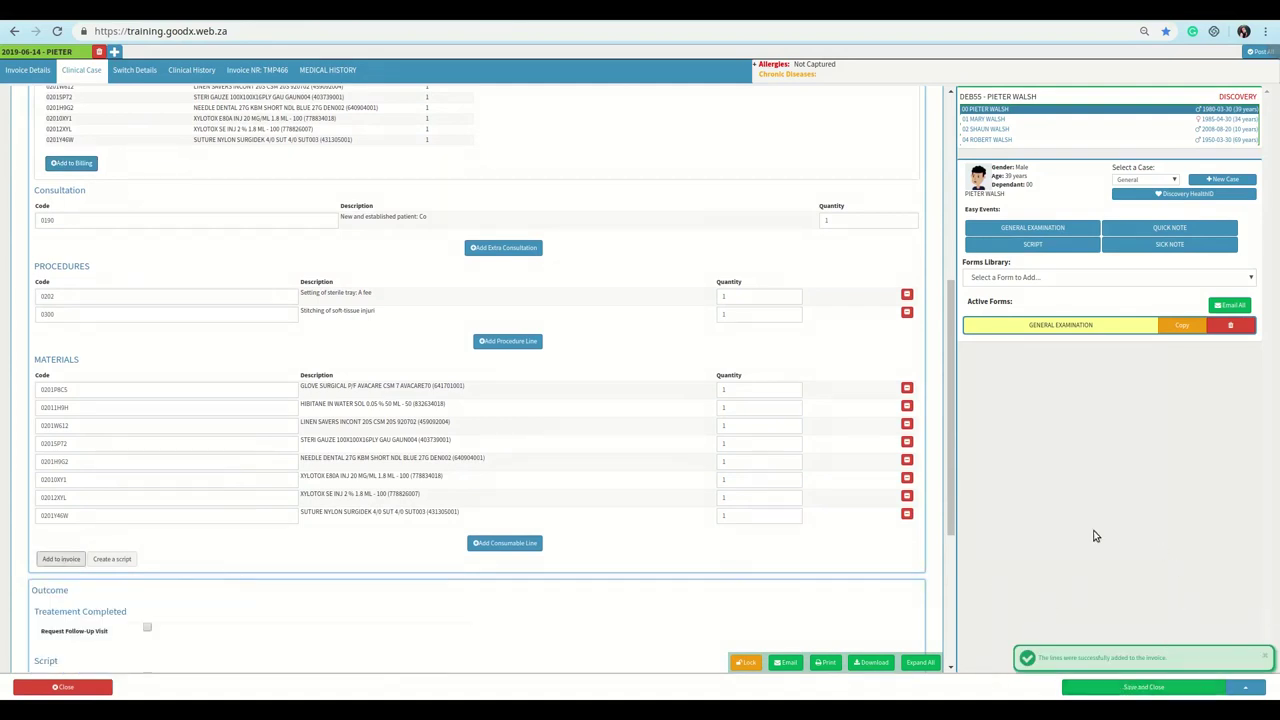
- Mark the Diagnosis and Plan and the Review of Systems sections complete
scroll(834, 414, "up", 5)
left_click(875, 171)
left_click(880, 148)
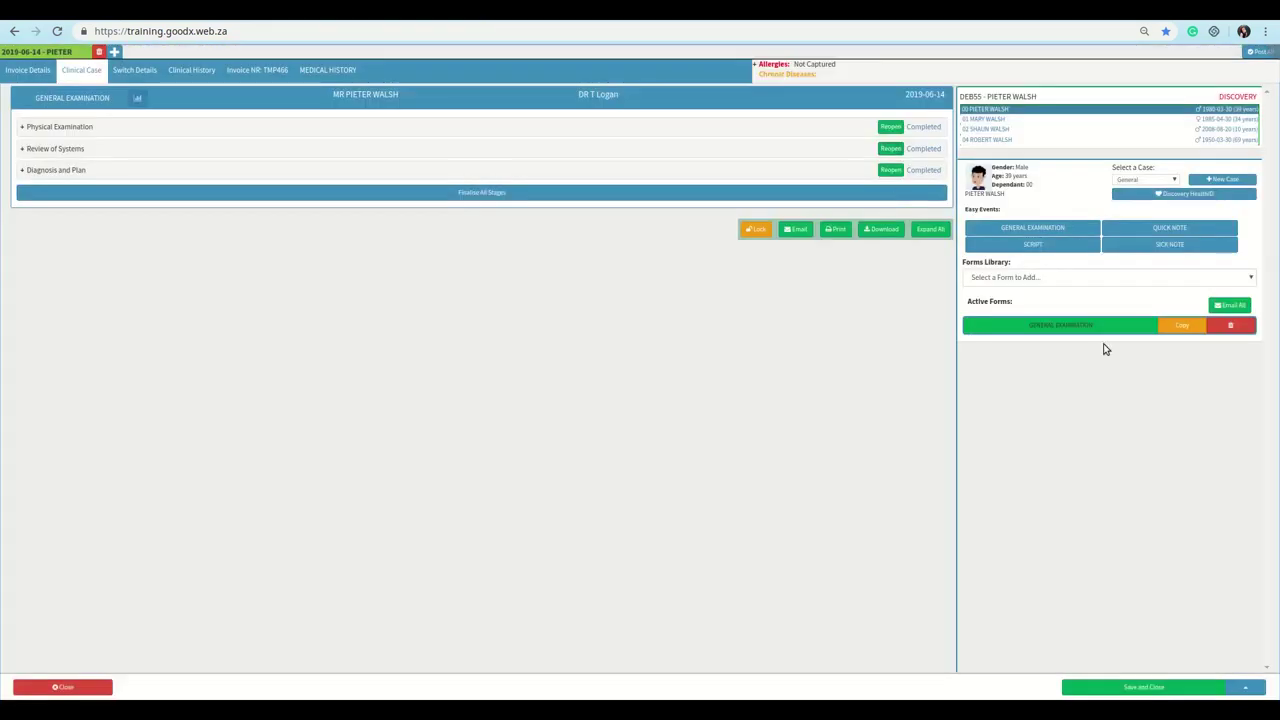
- Open the patient's invoice details and show the options for posting the invoice
left_click(31, 80)
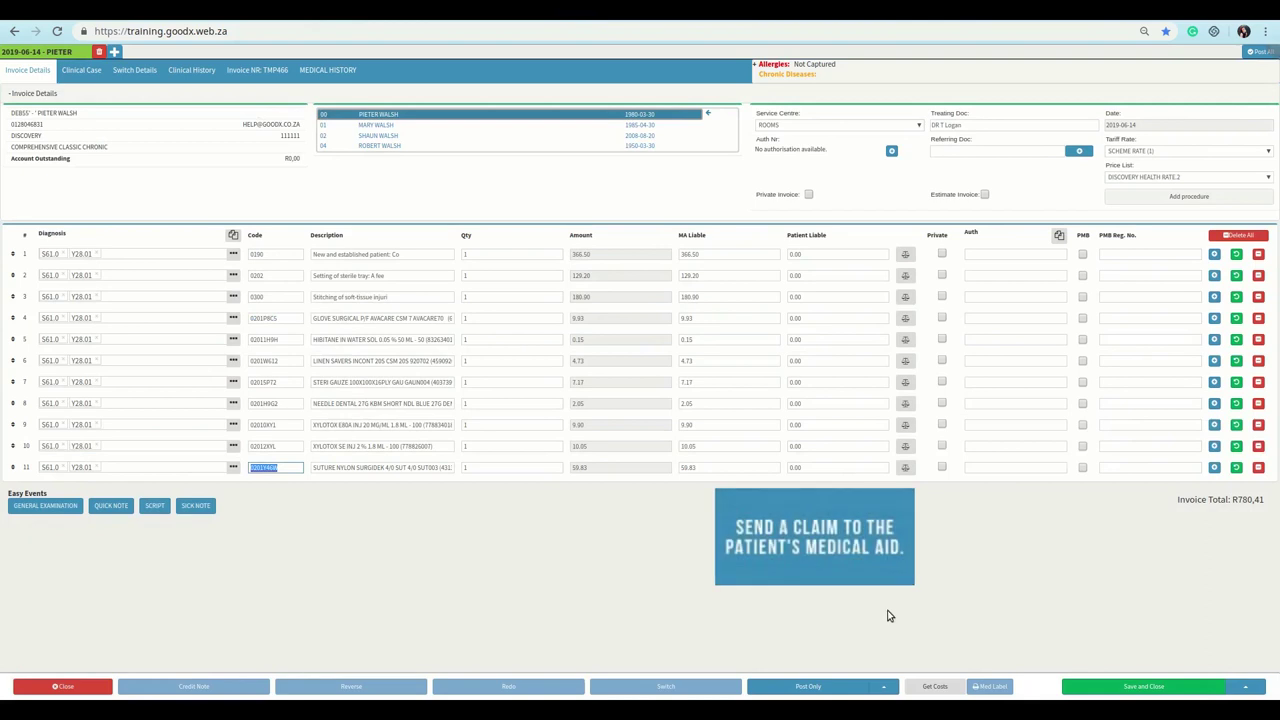
left_click(884, 687)
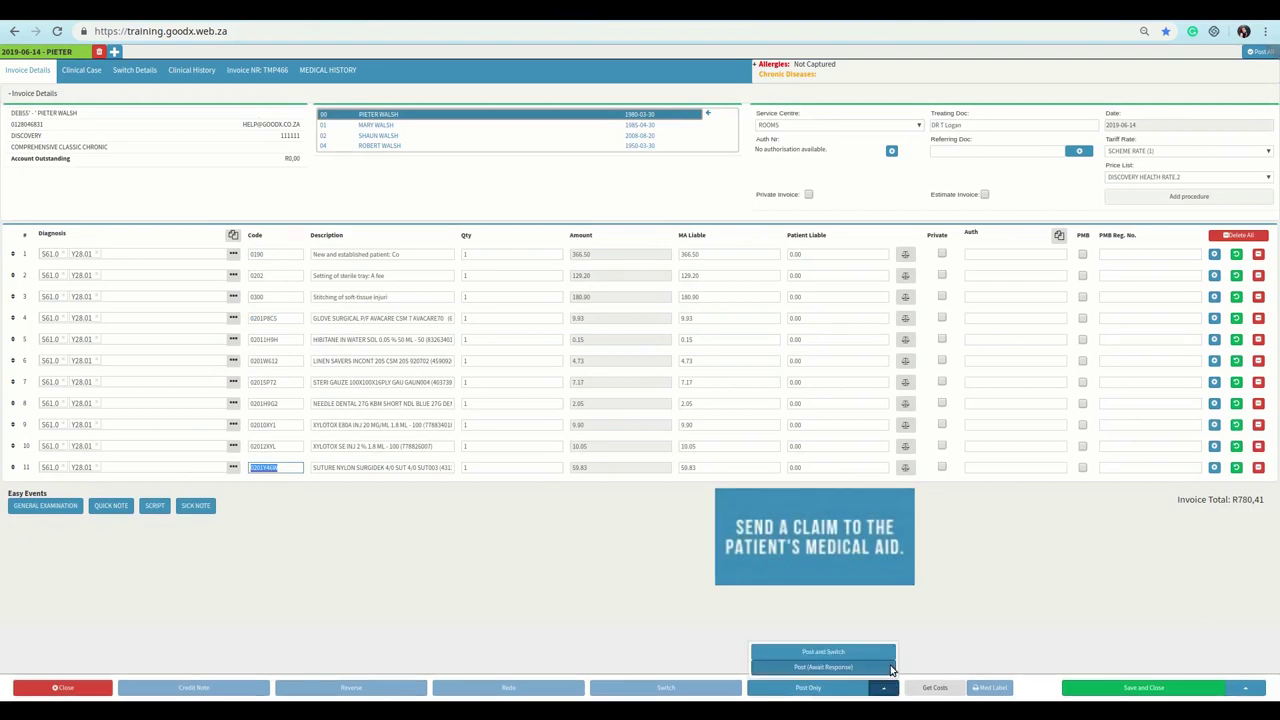